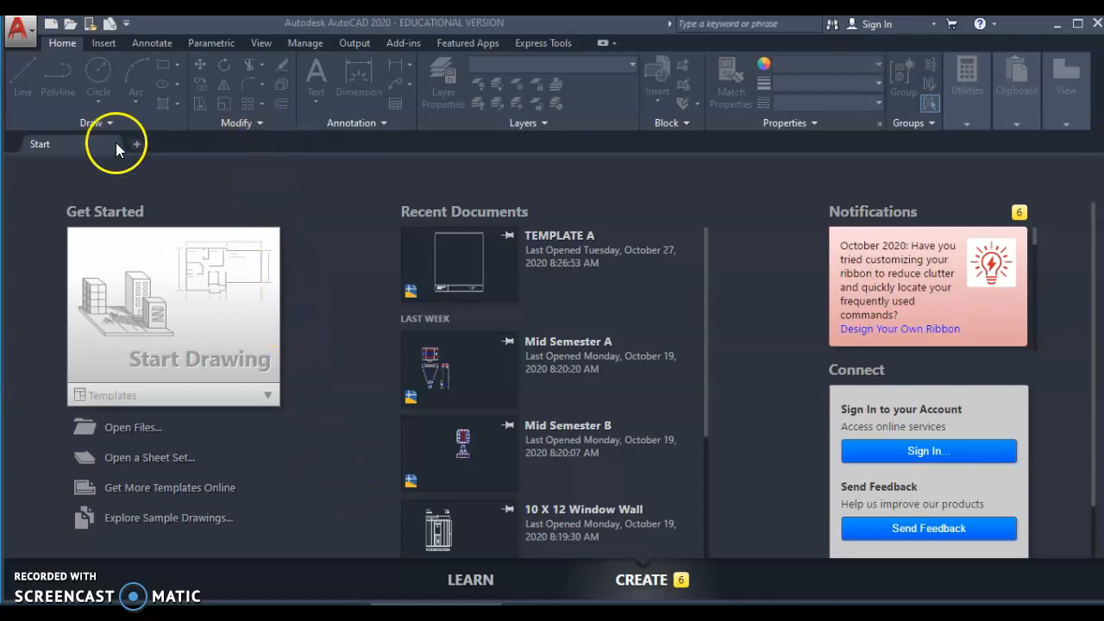
- Start a new blank drawing, Drawing1, from the Start tab's Start Drawing tile
{"action": "left_click", "coordinate": [223, 356]}
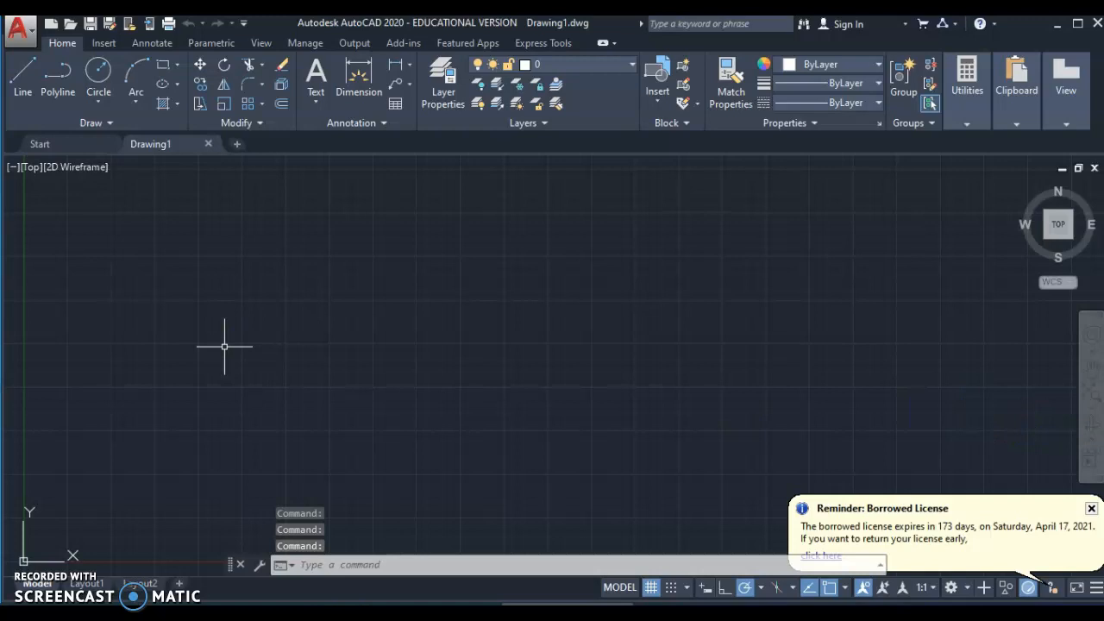
- Close the Borrowed License reminder balloon
{"action": "left_click", "coordinate": [1091, 510]}
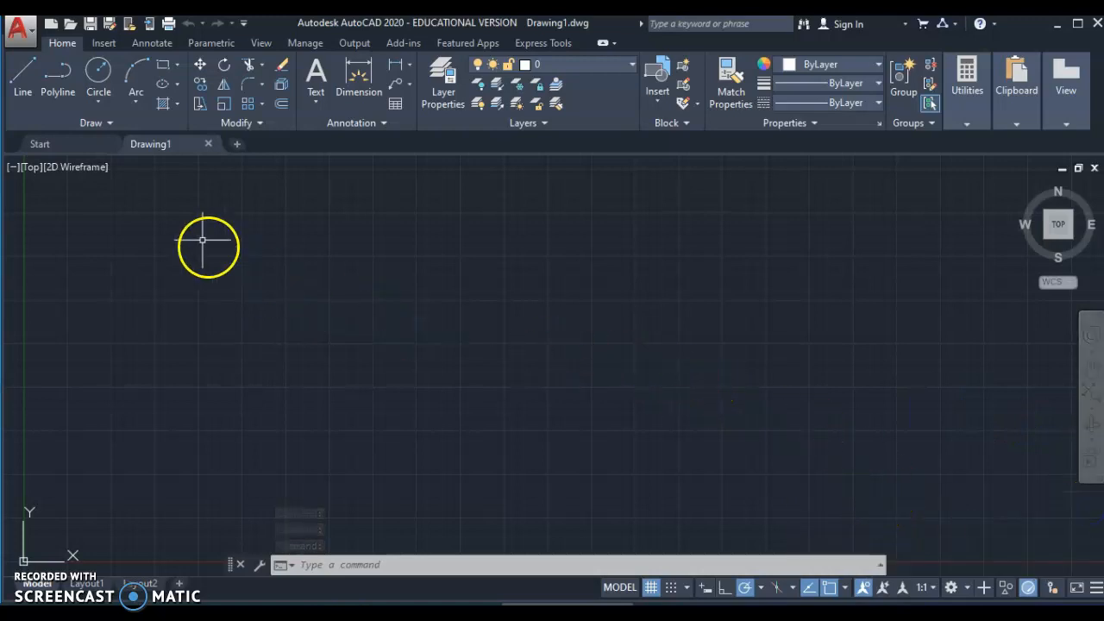
{"action": "mouse_move", "coordinate": [162, 148]}
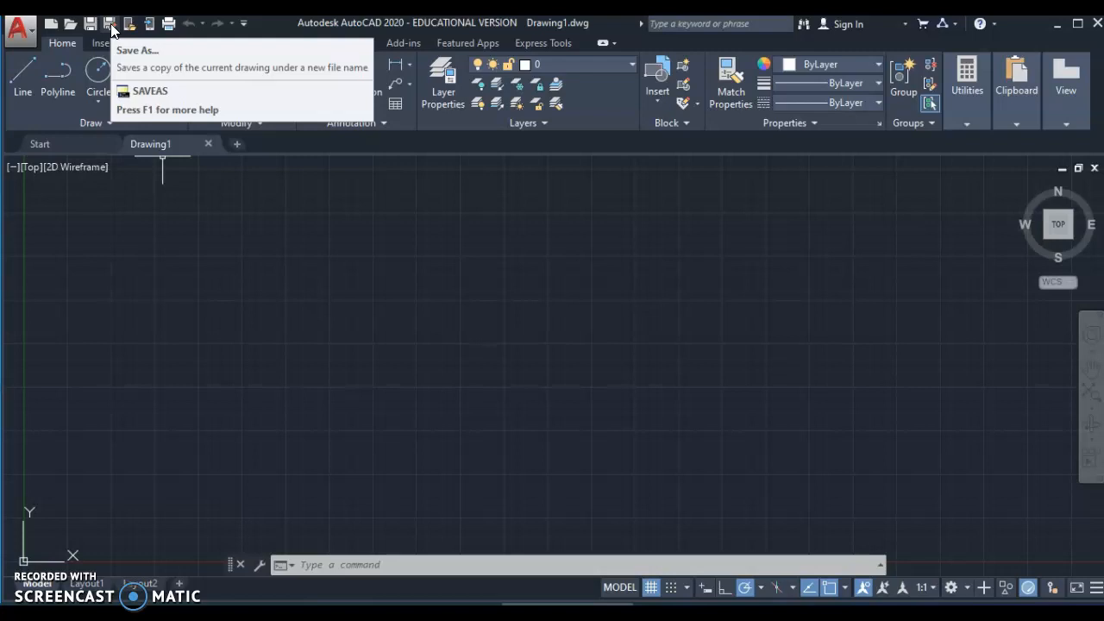
{"action": "left_click", "coordinate": [111, 25]}
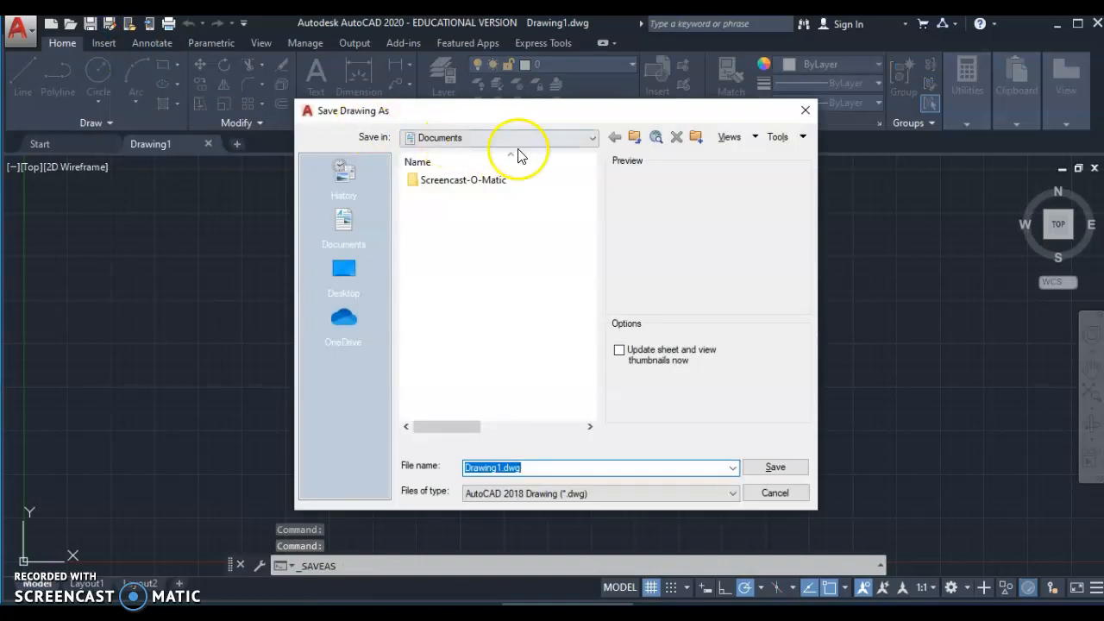
{"action": "left_click", "coordinate": [572, 141]}
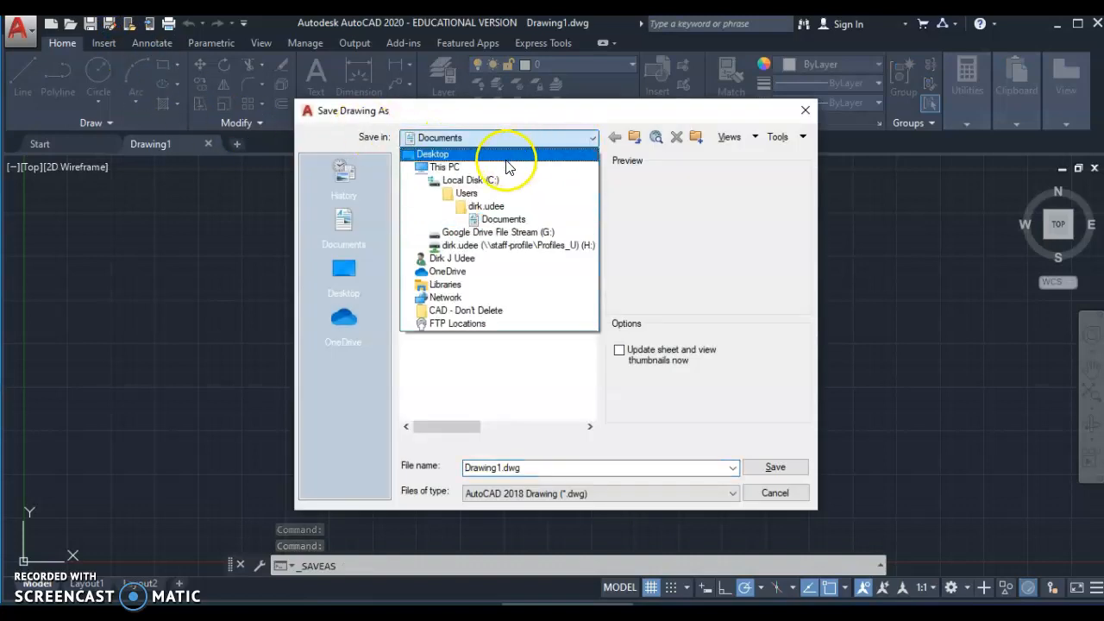
{"action": "left_click", "coordinate": [508, 236]}
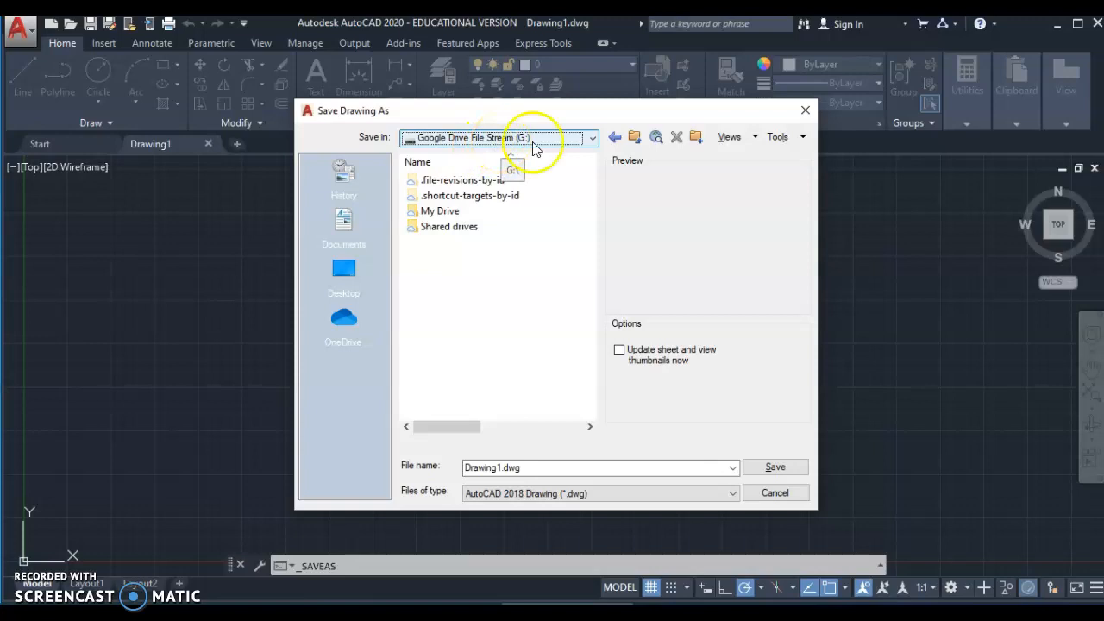
{"action": "left_click", "coordinate": [592, 138]}
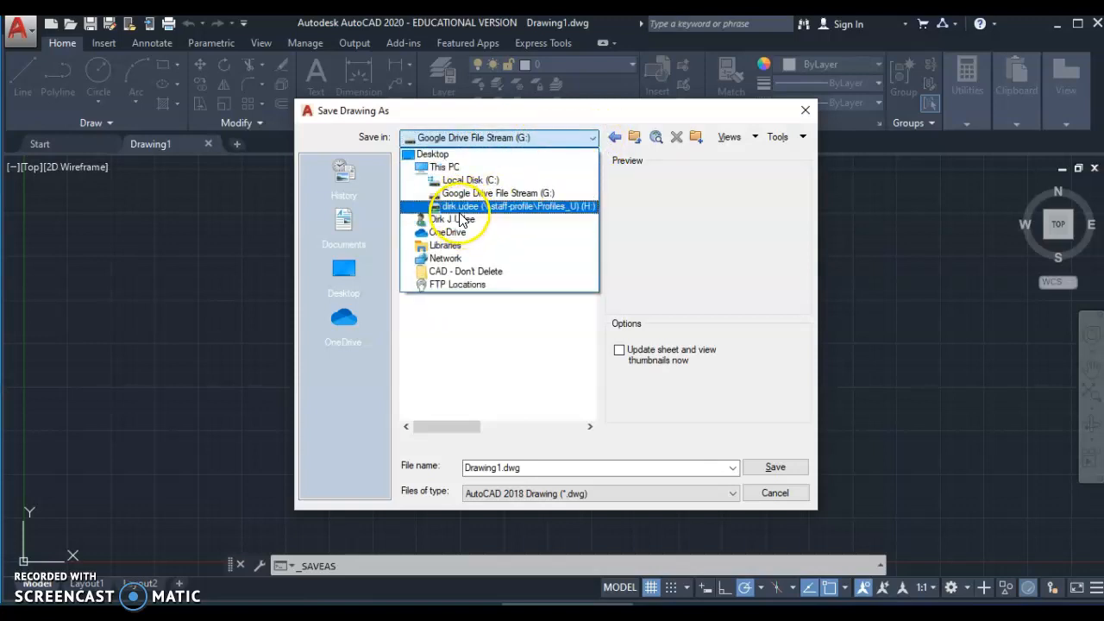
{"action": "left_click", "coordinate": [549, 141]}
{"action": "double_click", "coordinate": [442, 211]}
{"action": "left_click", "coordinate": [459, 234]}
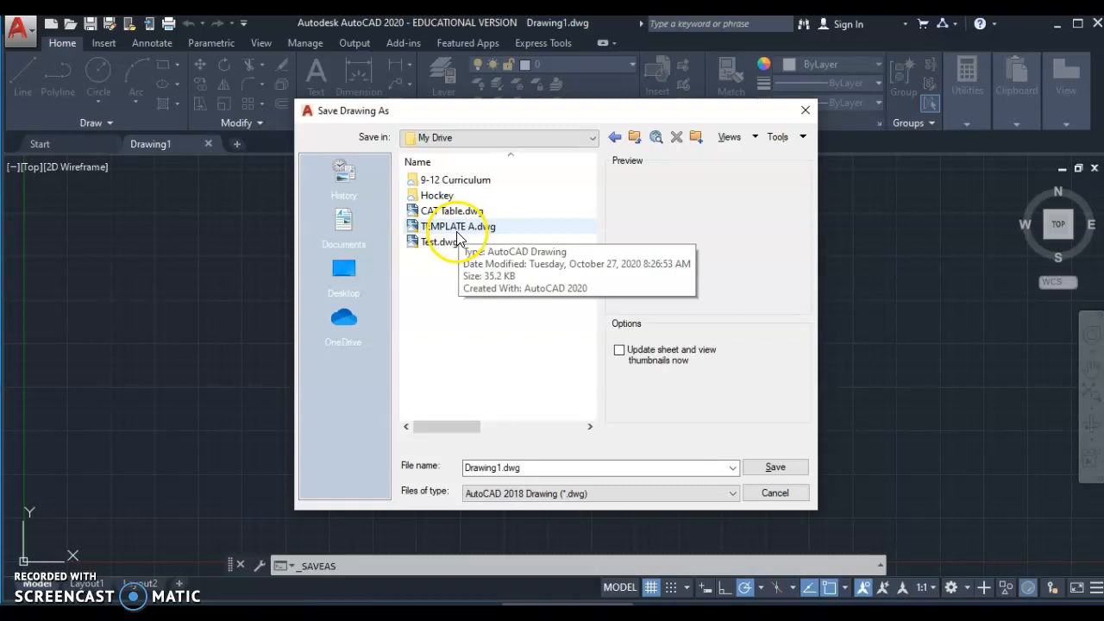
{"action": "left_click", "coordinate": [457, 233]}
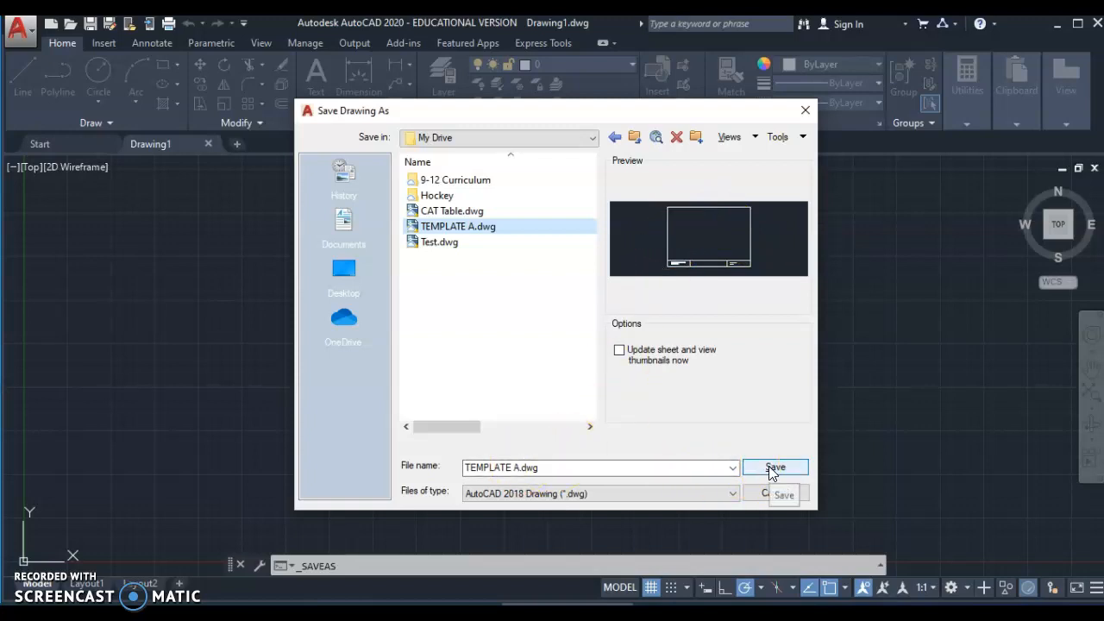
{"action": "left_click", "coordinate": [803, 113]}
{"action": "middle_click_drag", "start_coordinate": [292, 439], "coordinate": [388, 376]}
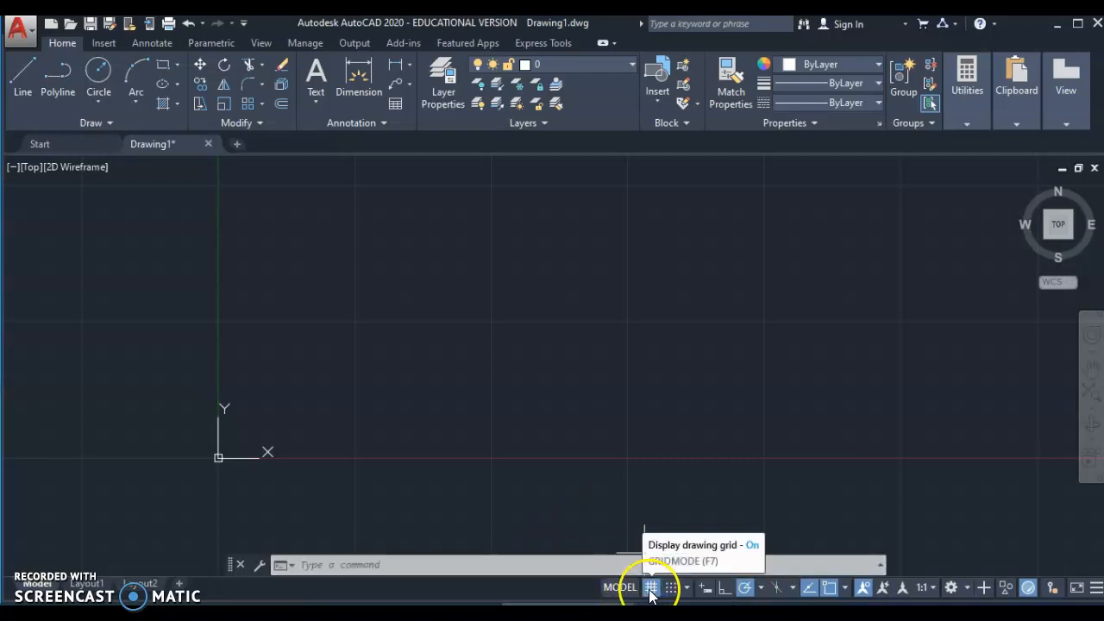
{"action": "left_click", "coordinate": [707, 591]}
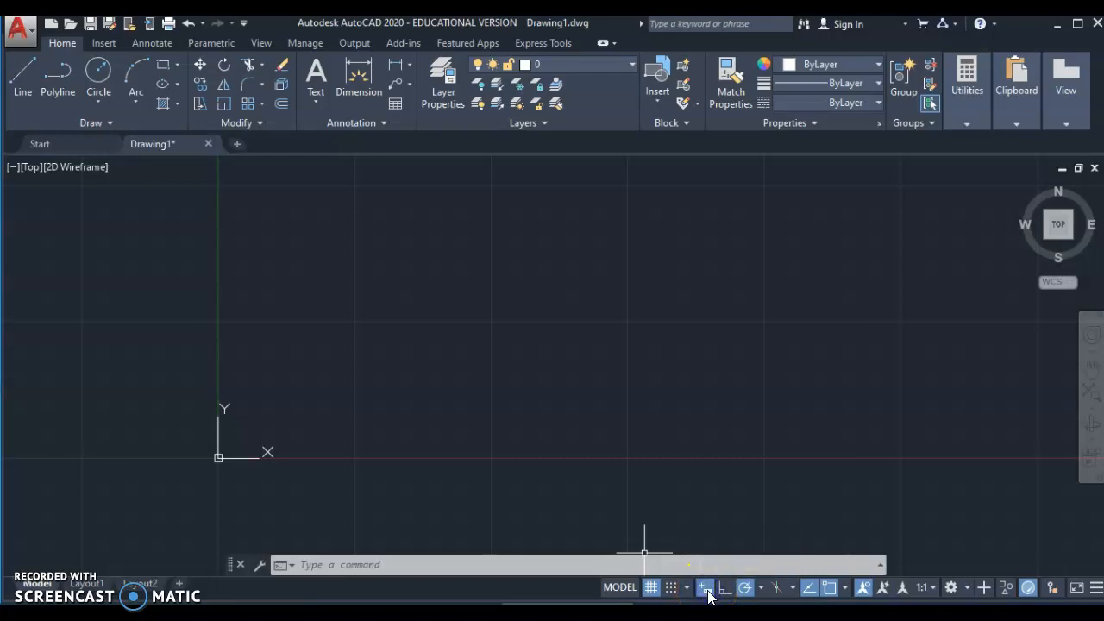
{"action": "left_click", "coordinate": [707, 592]}
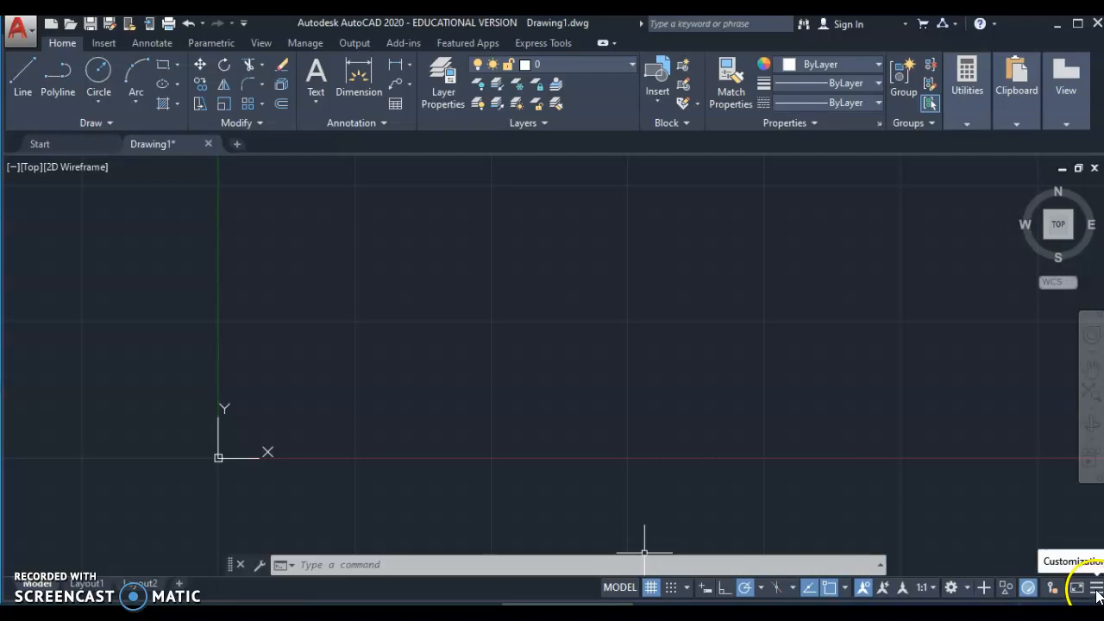
{"action": "left_click", "coordinate": [1097, 593]}
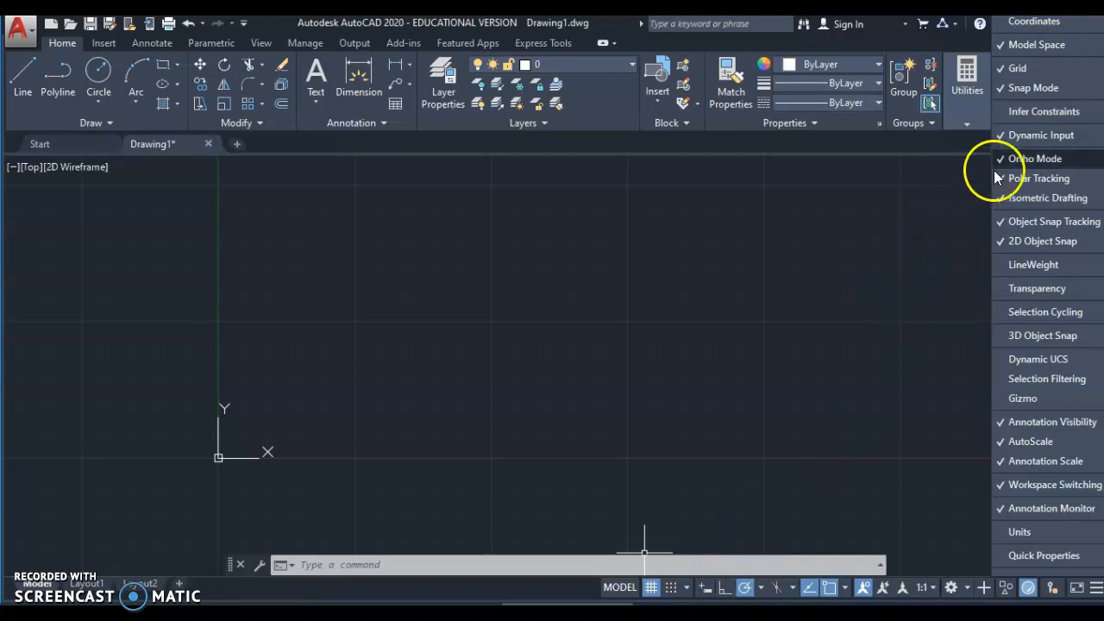
{"action": "left_click", "coordinate": [1021, 134]}
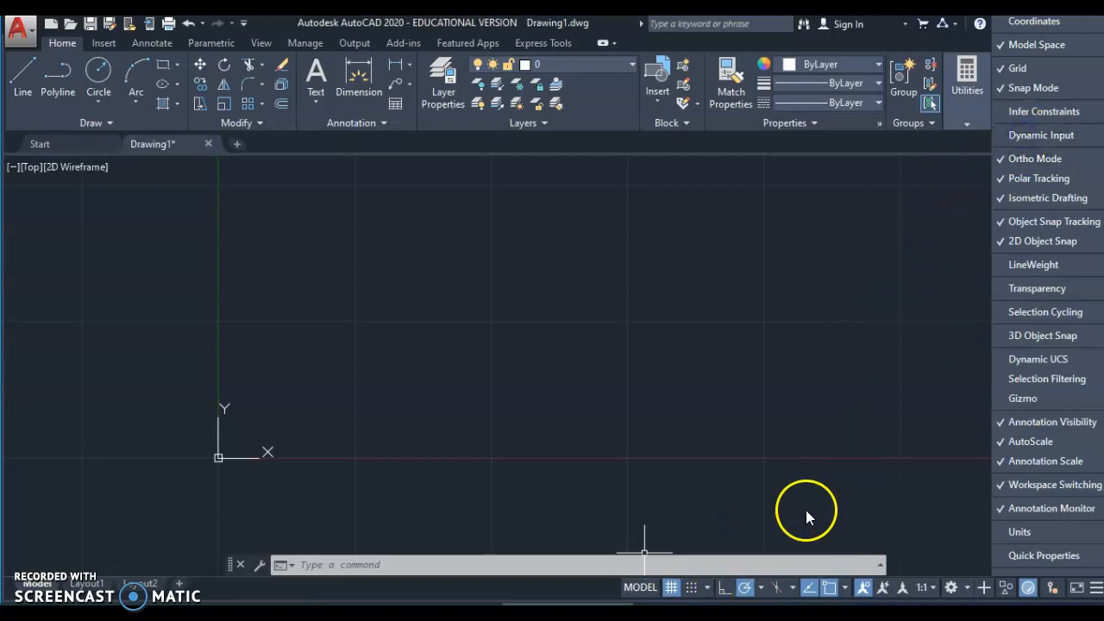
{"action": "left_click", "coordinate": [1026, 135]}
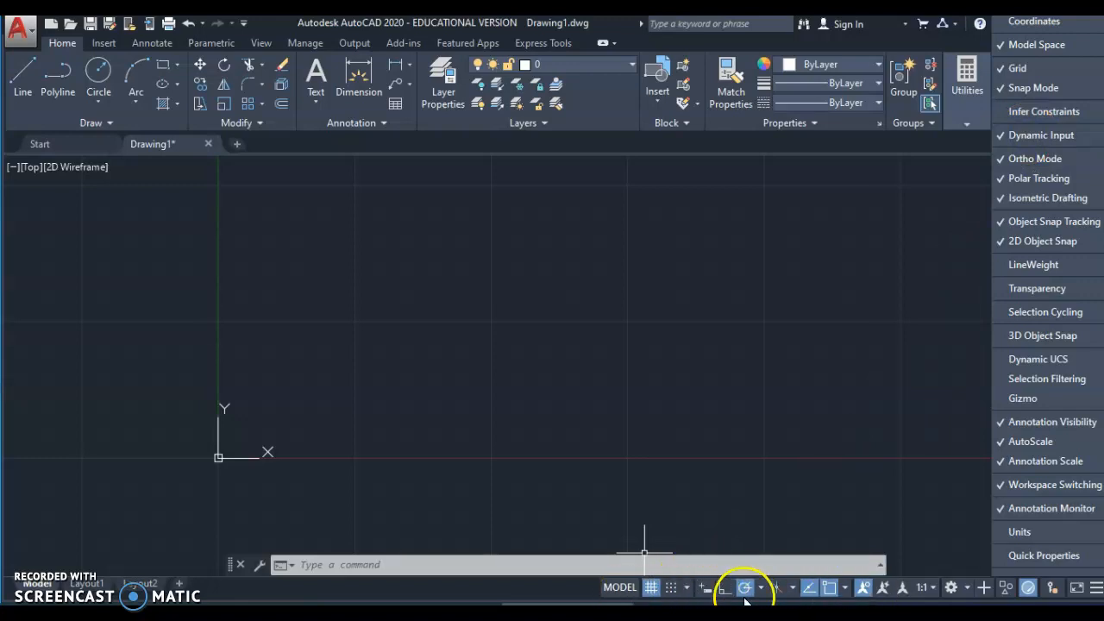
{"action": "left_click", "coordinate": [1095, 590]}
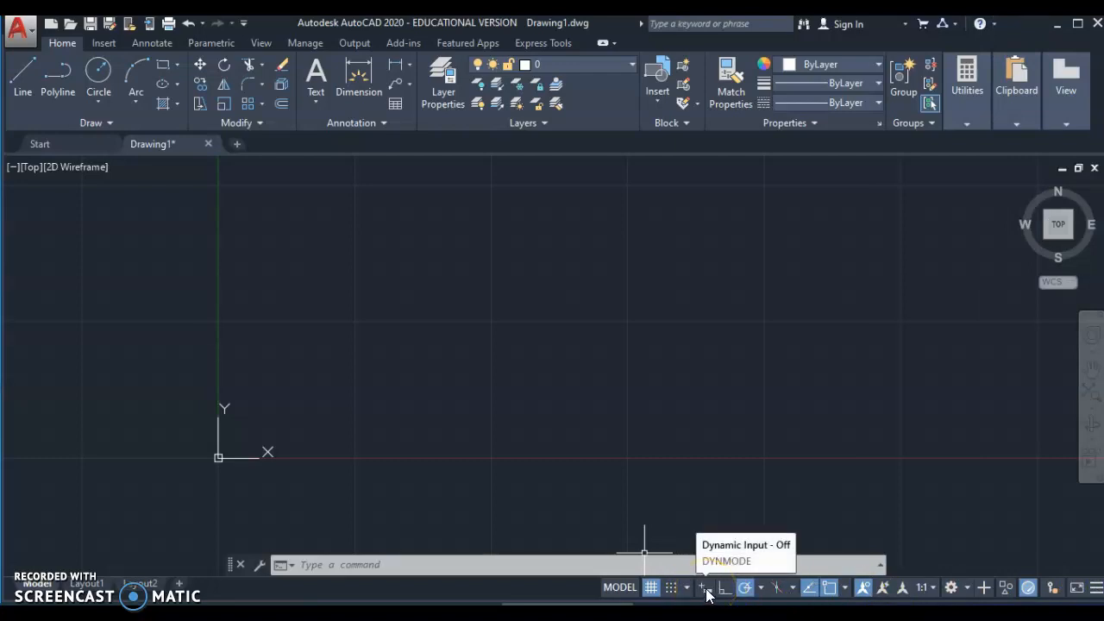
{"action": "scroll", "coordinate": [547, 366], "scroll_direction": "down", "scroll_amount": 2}
{"action": "middle_click_drag", "start_coordinate": [546, 357], "coordinate": [440, 402]}
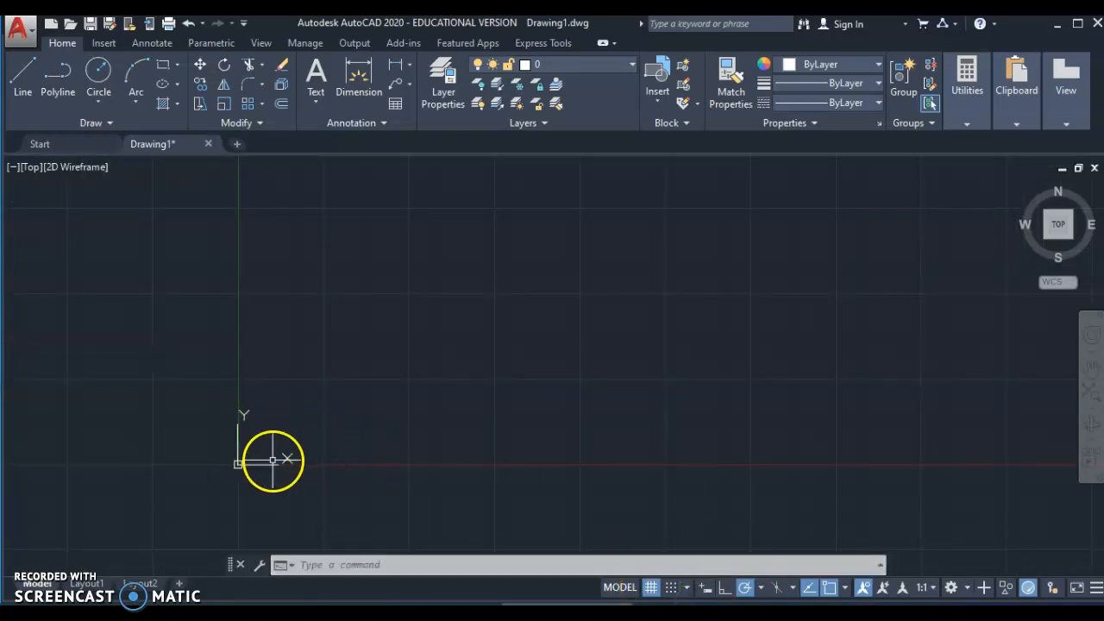
- Start the LINE command at 0,0 and draw the bottom edge to 12,0
{"action": "left_click", "coordinate": [356, 565]}
{"action": "type", "text": "line"}
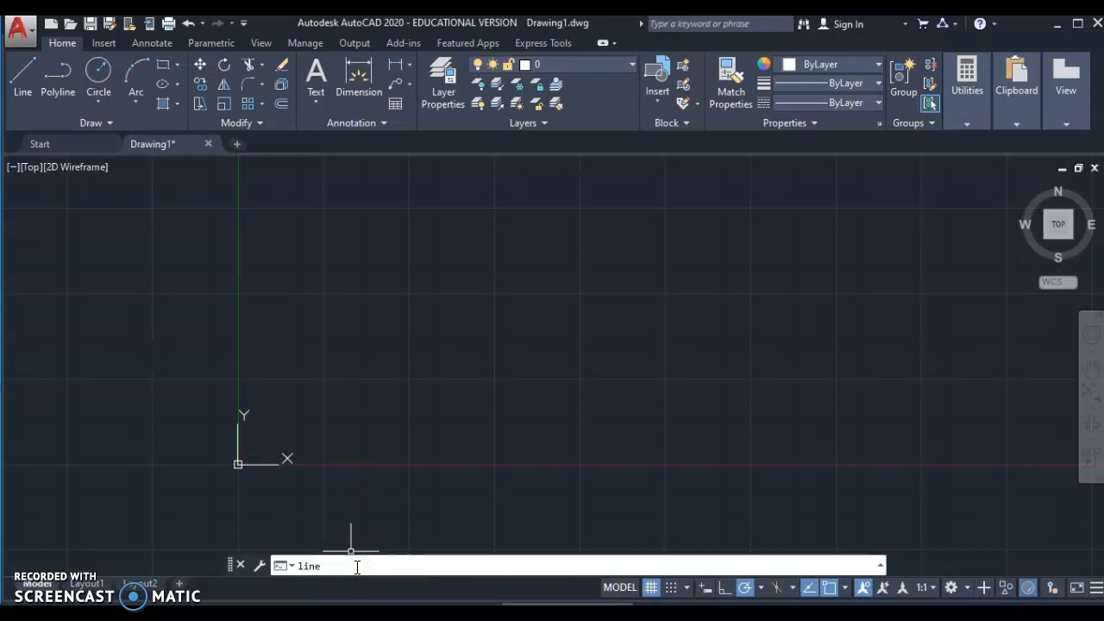
{"action": "key", "text": "Return"}
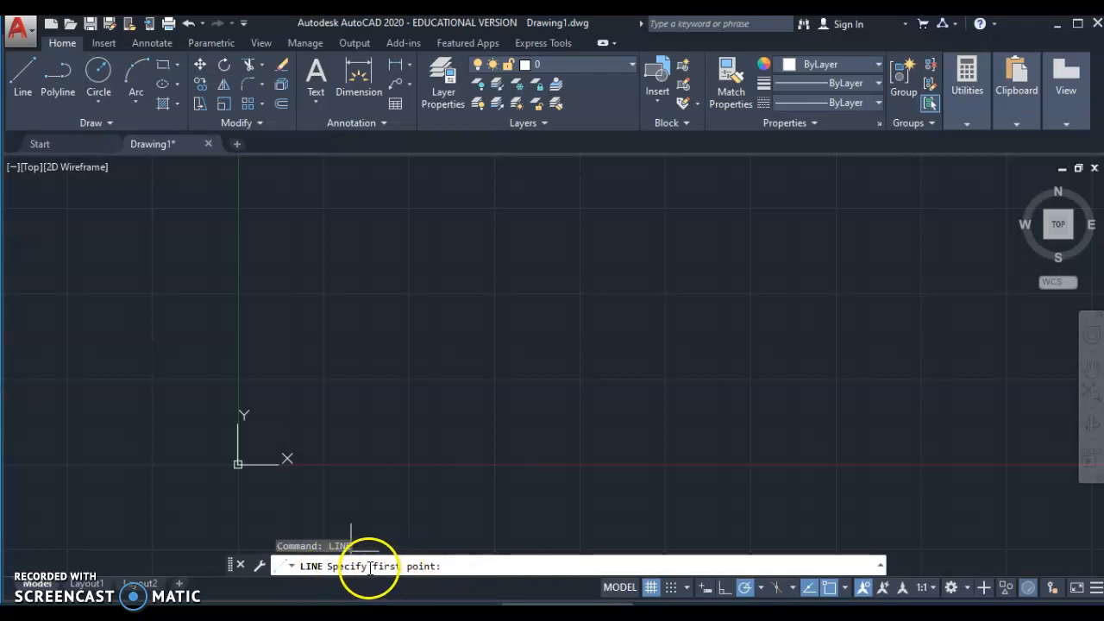
{"action": "left_click", "coordinate": [466, 569]}
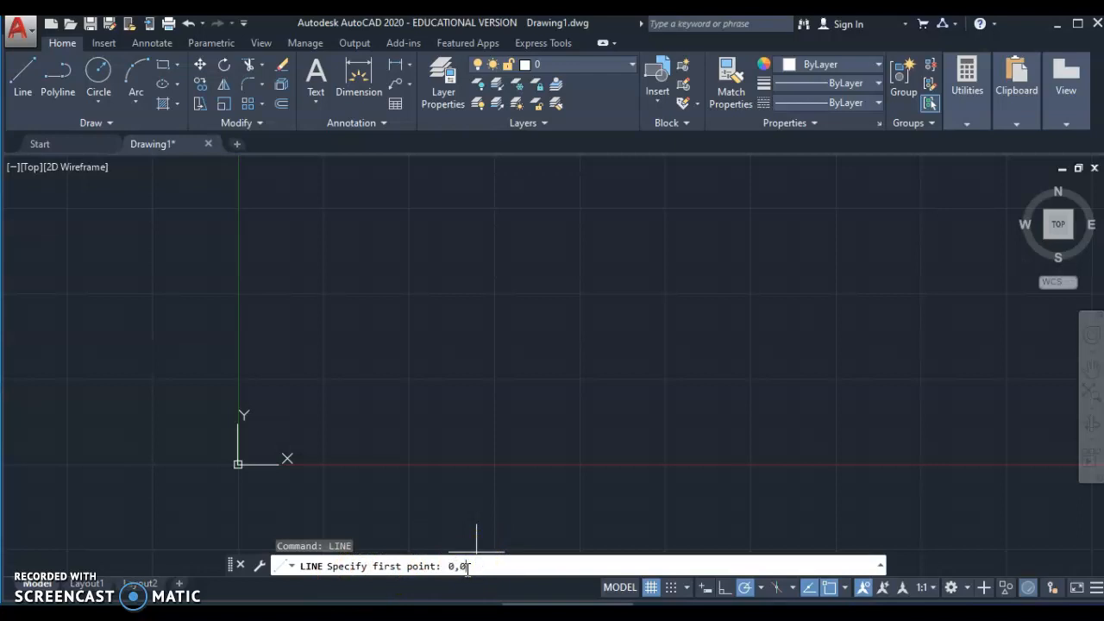
{"action": "key", "text": "Return"}
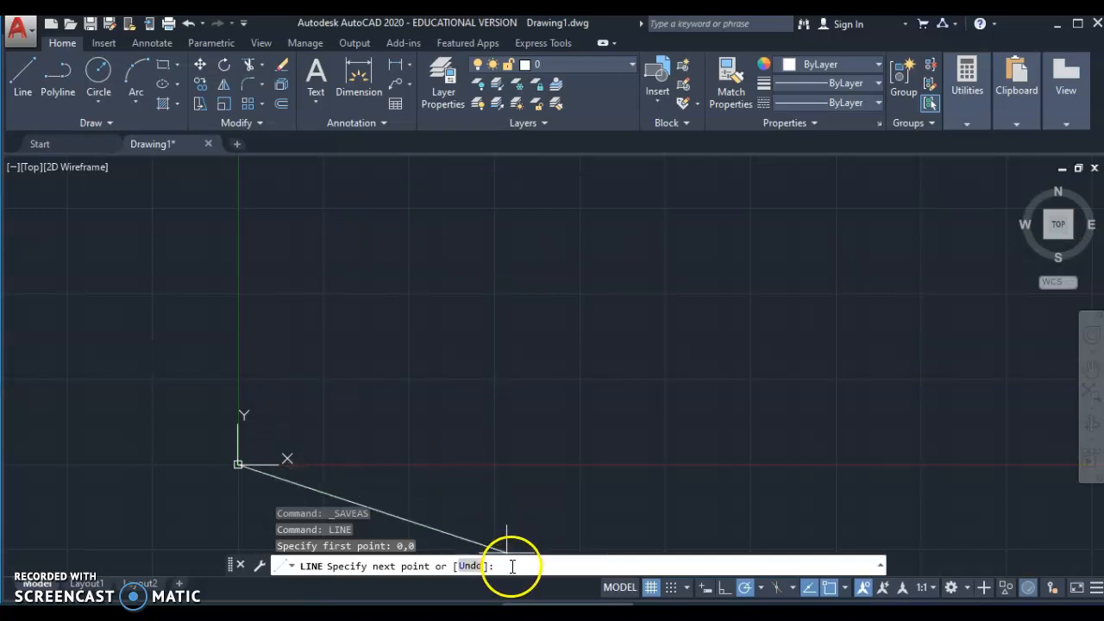
{"action": "type", "text": "0"}
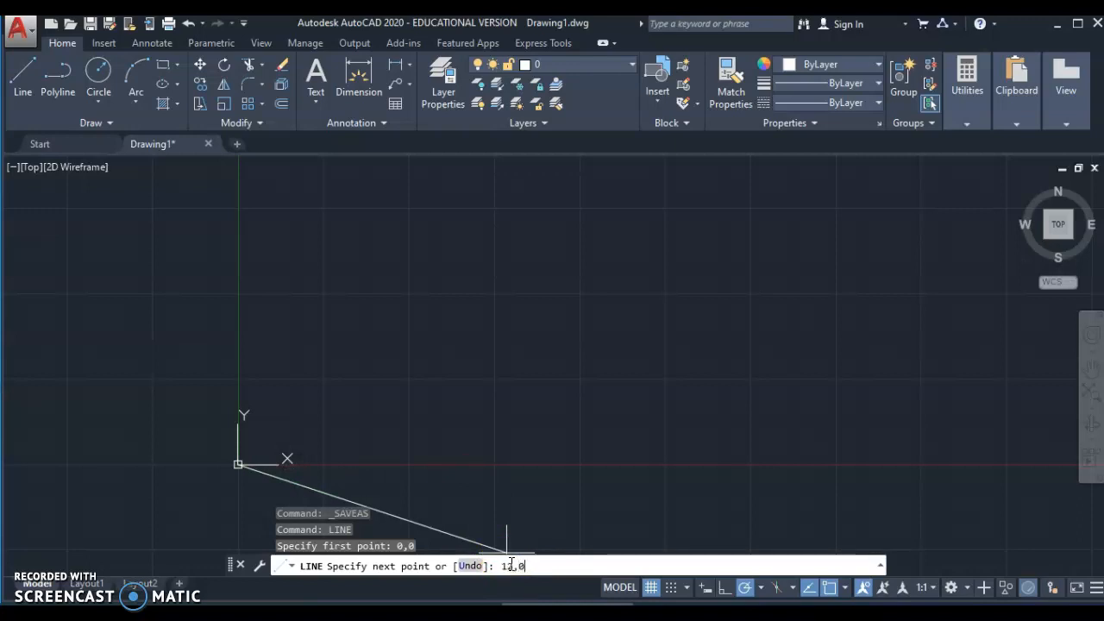
{"action": "key", "text": "Return"}
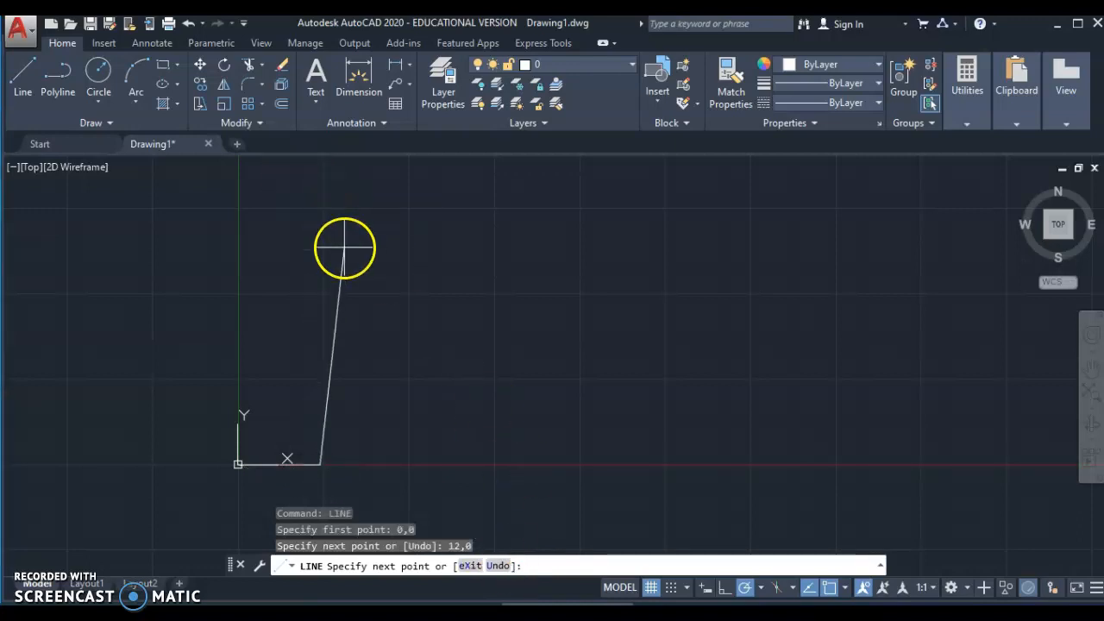
- Draw the remaining edges through 12,9 and 0,9 back to 0,0, then end LINE
{"action": "scroll", "coordinate": [316, 335], "scroll_direction": "up", "scroll_amount": 2}
{"action": "scroll", "coordinate": [602, 276], "scroll_direction": "up", "scroll_amount": 2}
{"action": "middle_click_drag", "start_coordinate": [321, 337], "coordinate": [567, 341]}
{"action": "mouse_move", "coordinate": [554, 382]}
{"action": "middle_mouse_down"}
{"action": "mouse_move", "coordinate": [548, 283]}
{"action": "mouse_move", "coordinate": [562, 151]}
{"action": "middle_mouse_up"}
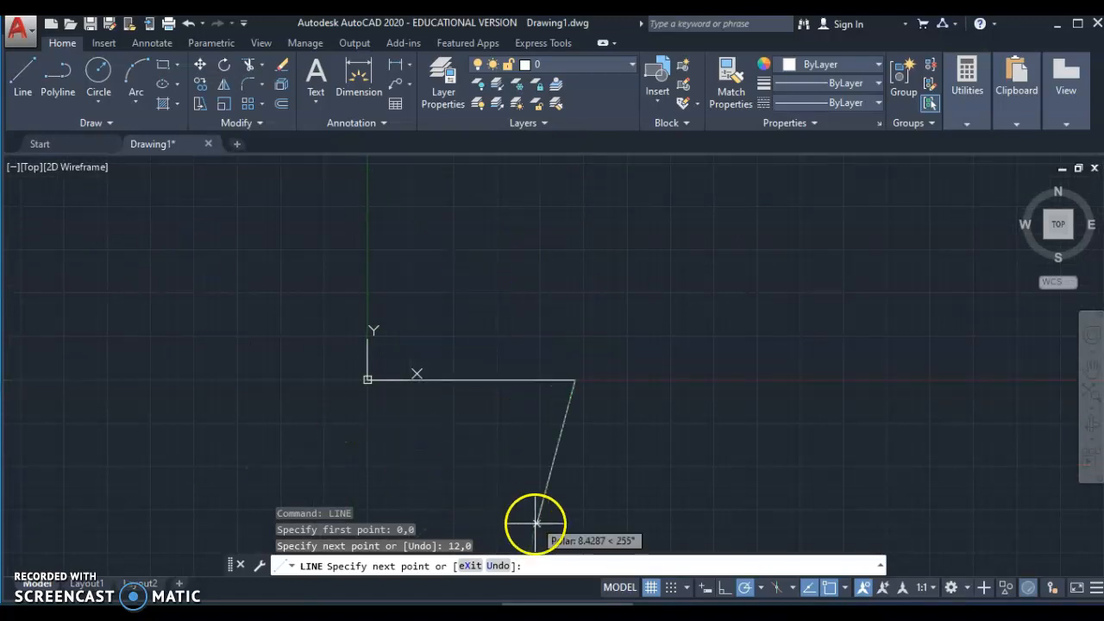
{"action": "type", "text": "1"}
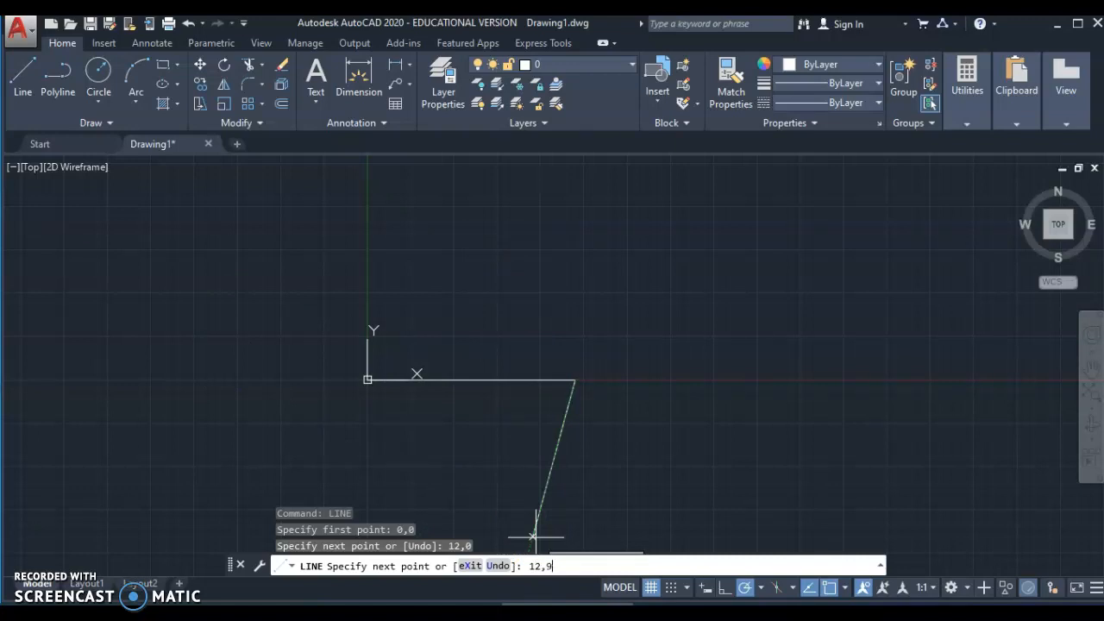
{"action": "type", "text": "2,9"}
{"action": "key", "text": "Return"}
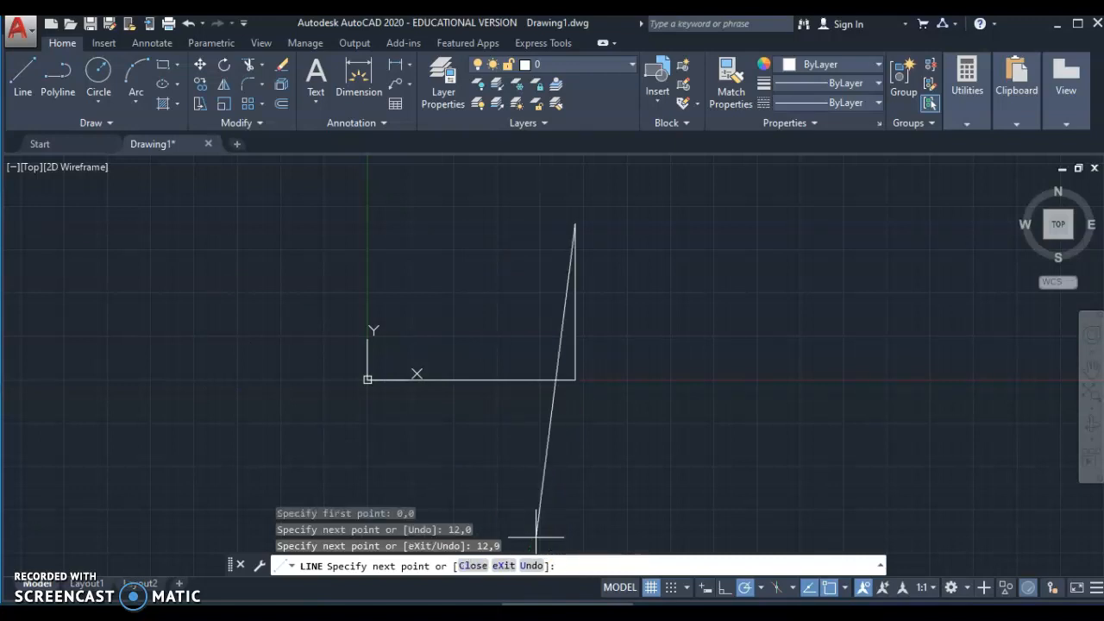
{"action": "type", "text": "0,9"}
{"action": "key", "text": "Return"}
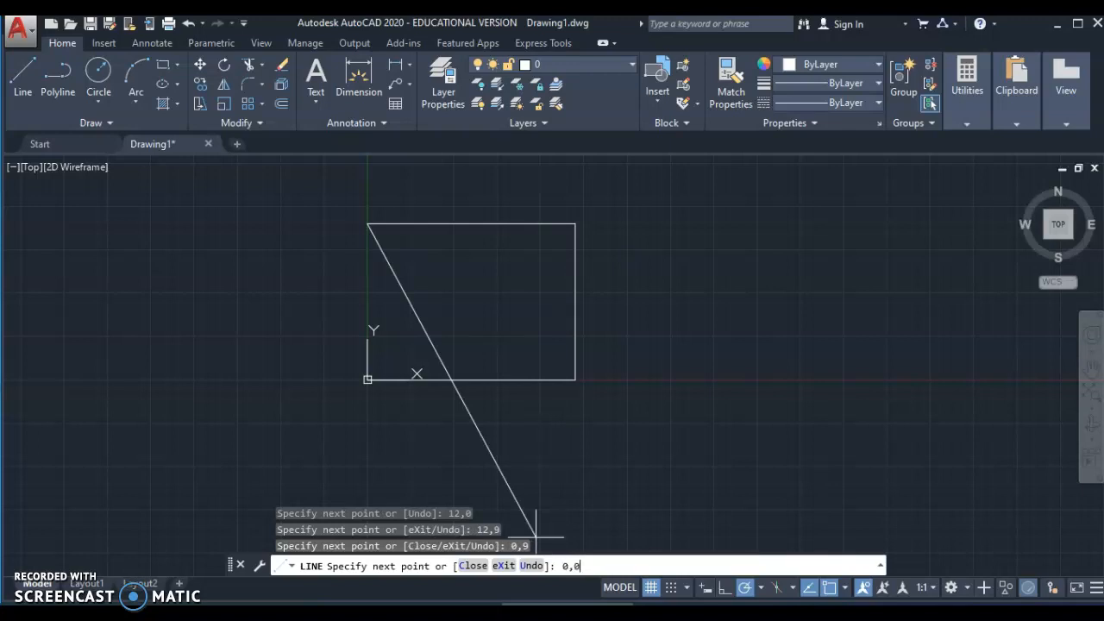
{"action": "key", "text": "Return"}
{"action": "left_click", "coordinate": [616, 505]}
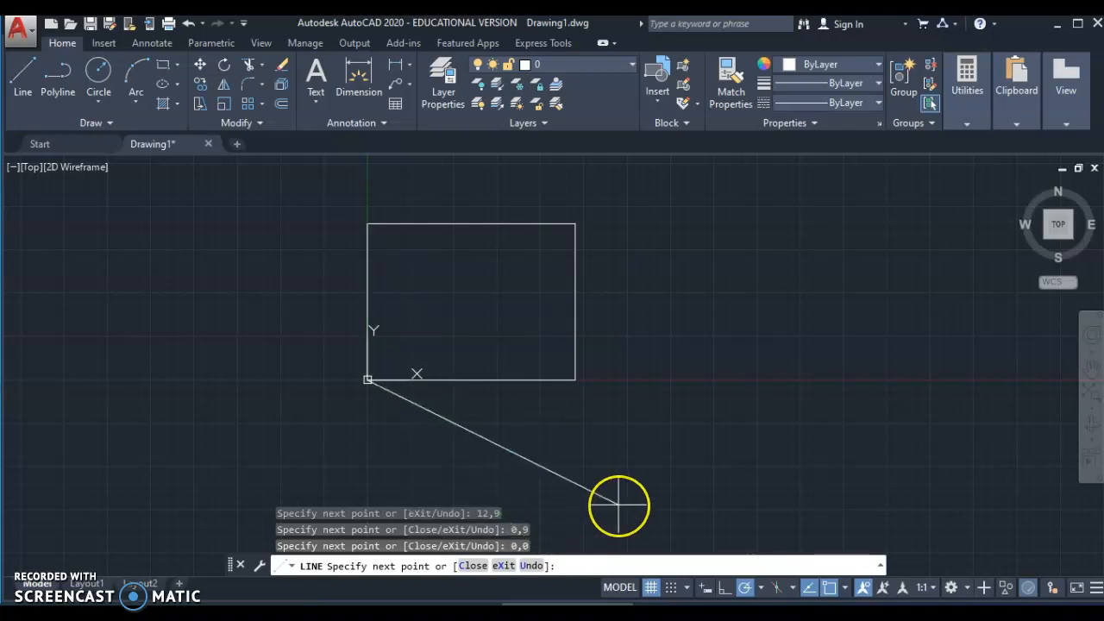
{"action": "key", "text": "Escape"}
{"action": "key", "text": "Escape"}
{"action": "key", "text": "Escape"}
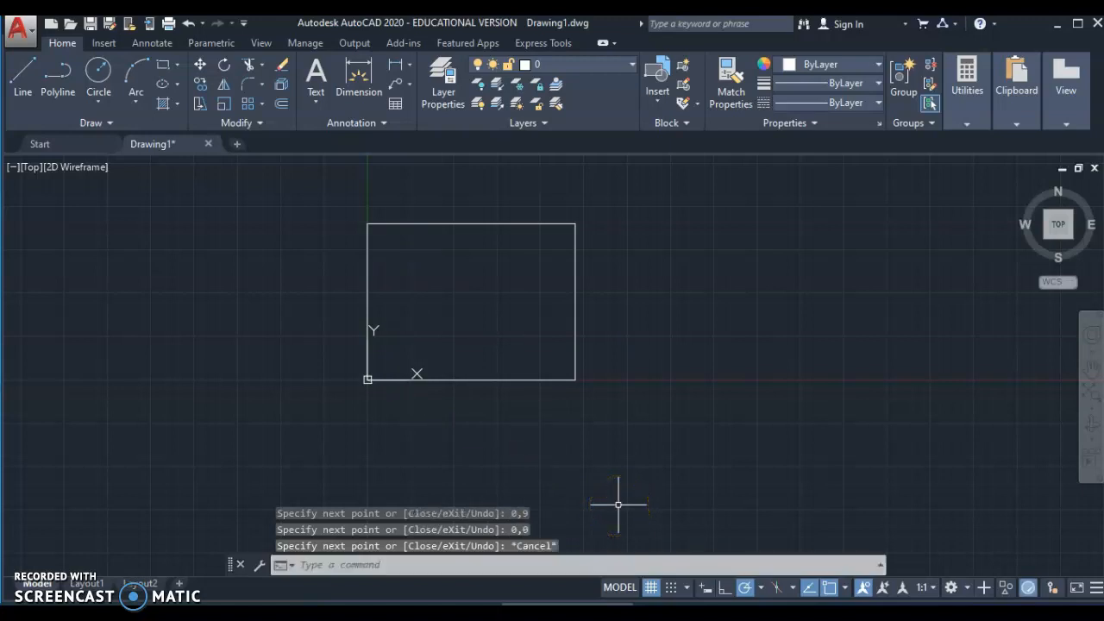
- Turn on Snap Mode and centre the 12 × 9 rectangle in the drawing area
{"action": "left_click", "coordinate": [613, 504]}
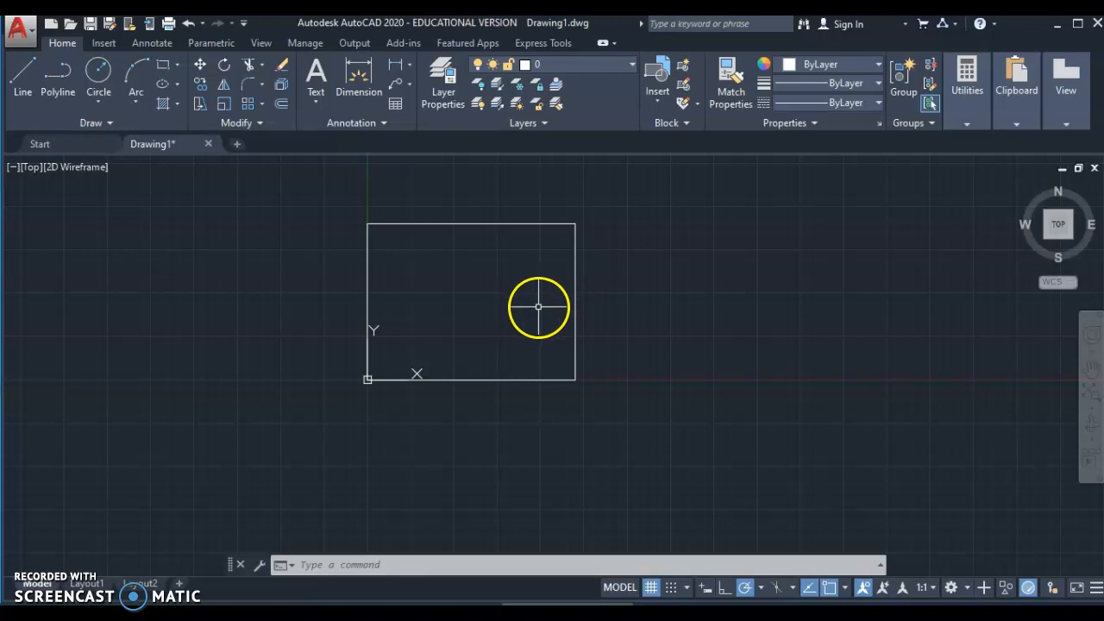
{"action": "scroll", "coordinate": [543, 309], "scroll_direction": "up", "scroll_amount": 2}
{"action": "scroll", "coordinate": [508, 316], "scroll_direction": "up", "scroll_amount": 2}
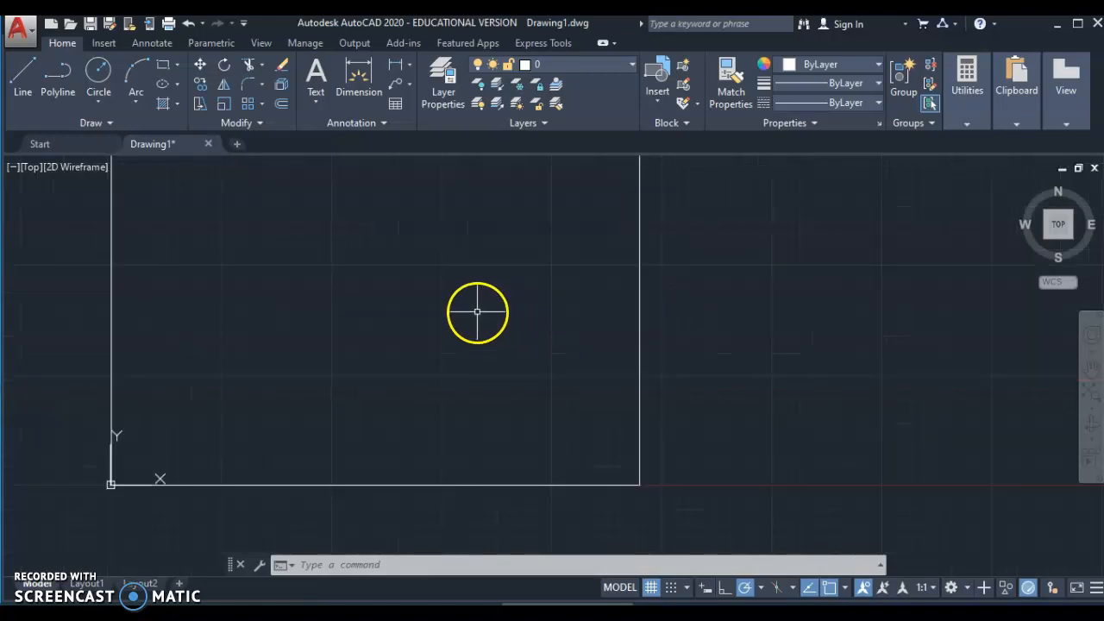
{"action": "mouse_move", "coordinate": [454, 294]}
{"action": "middle_mouse_down"}
{"action": "mouse_move", "coordinate": [457, 308]}
{"action": "mouse_move", "coordinate": [538, 356]}
{"action": "mouse_move", "coordinate": [500, 336]}
{"action": "mouse_move", "coordinate": [463, 337]}
{"action": "mouse_move", "coordinate": [485, 328]}
{"action": "middle_mouse_up"}
{"action": "scroll", "coordinate": [538, 350], "scroll_direction": "down", "scroll_amount": 2}
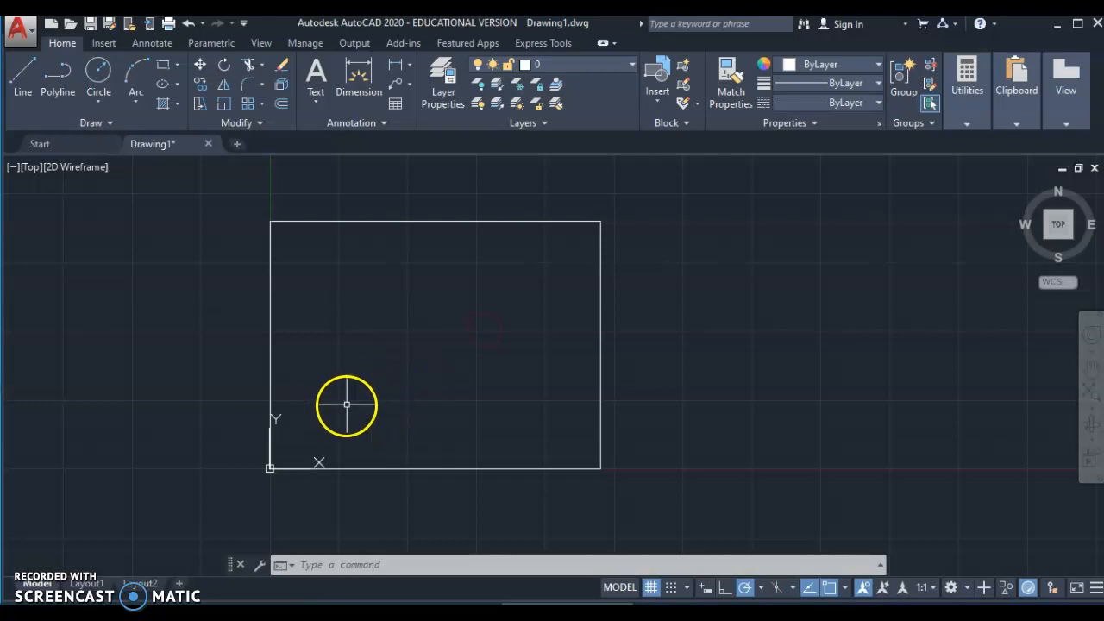
{"action": "scroll", "coordinate": [345, 402], "scroll_direction": "up", "scroll_amount": 2}
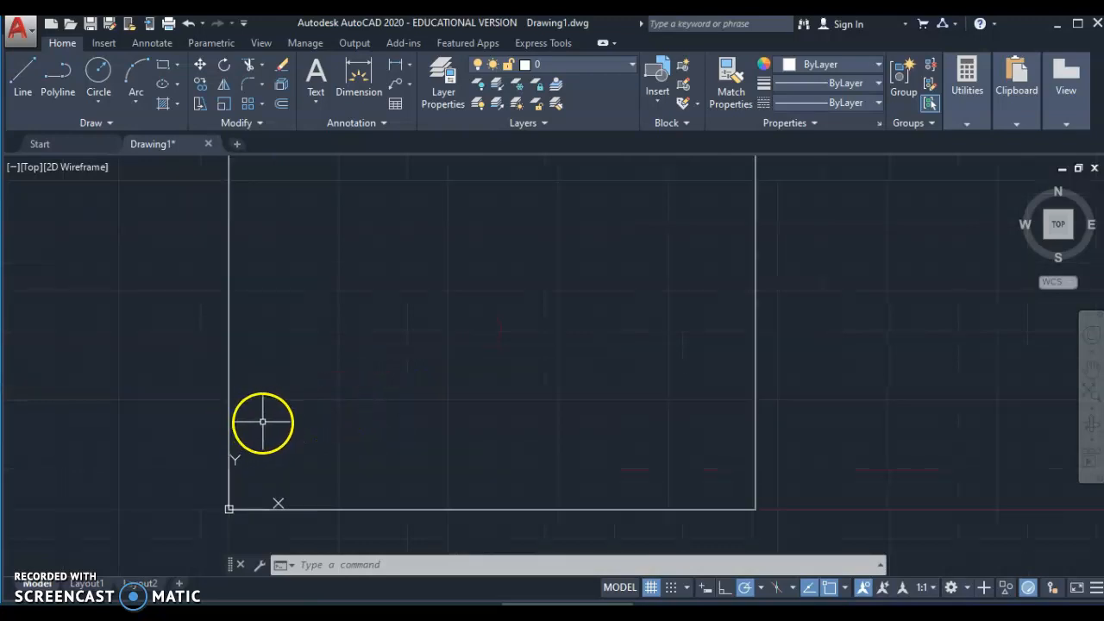
{"action": "left_click", "coordinate": [672, 588]}
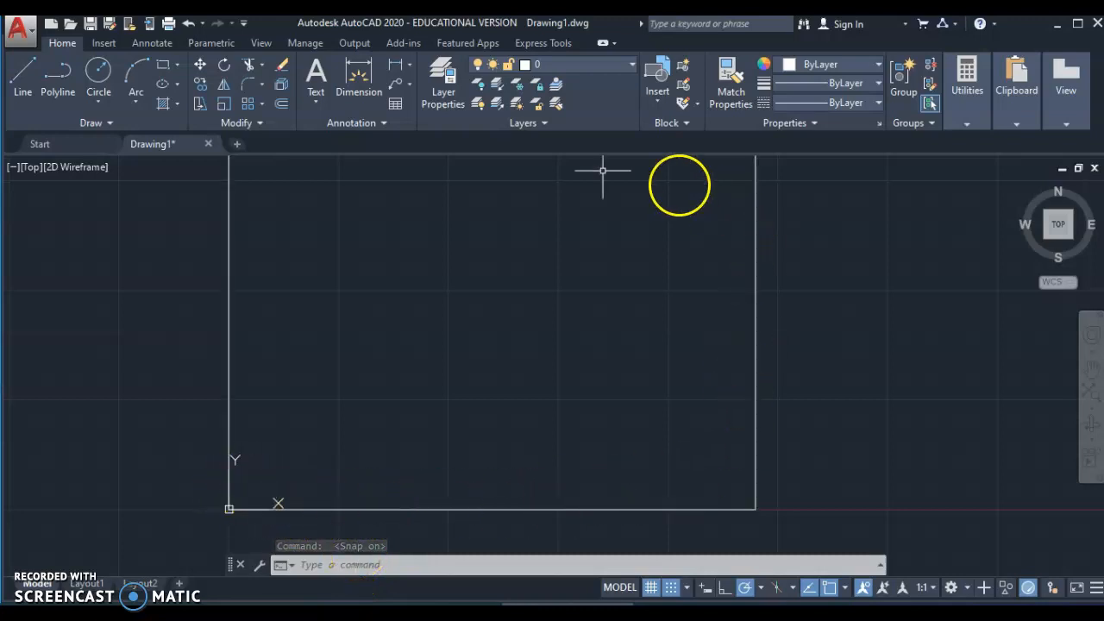
{"action": "middle_click_drag", "start_coordinate": [532, 316], "coordinate": [523, 347]}
{"action": "scroll", "coordinate": [524, 347], "scroll_direction": "down", "scroll_amount": 2}
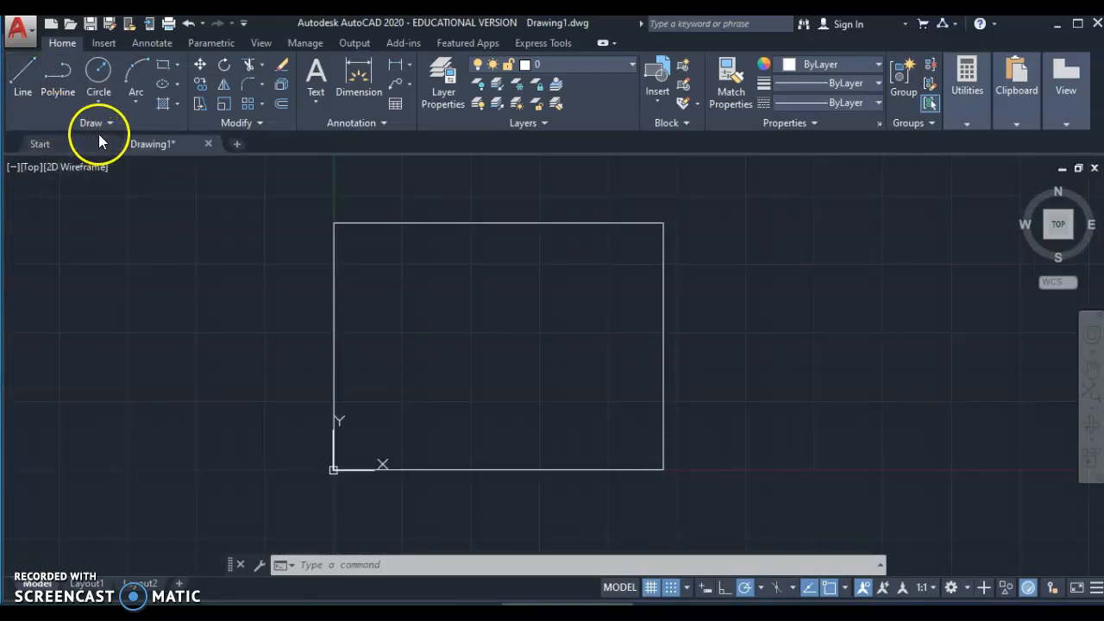
- Start a line just inside the lower-left corner and draw the inner bottom edge
{"action": "left_click", "coordinate": [111, 123]}
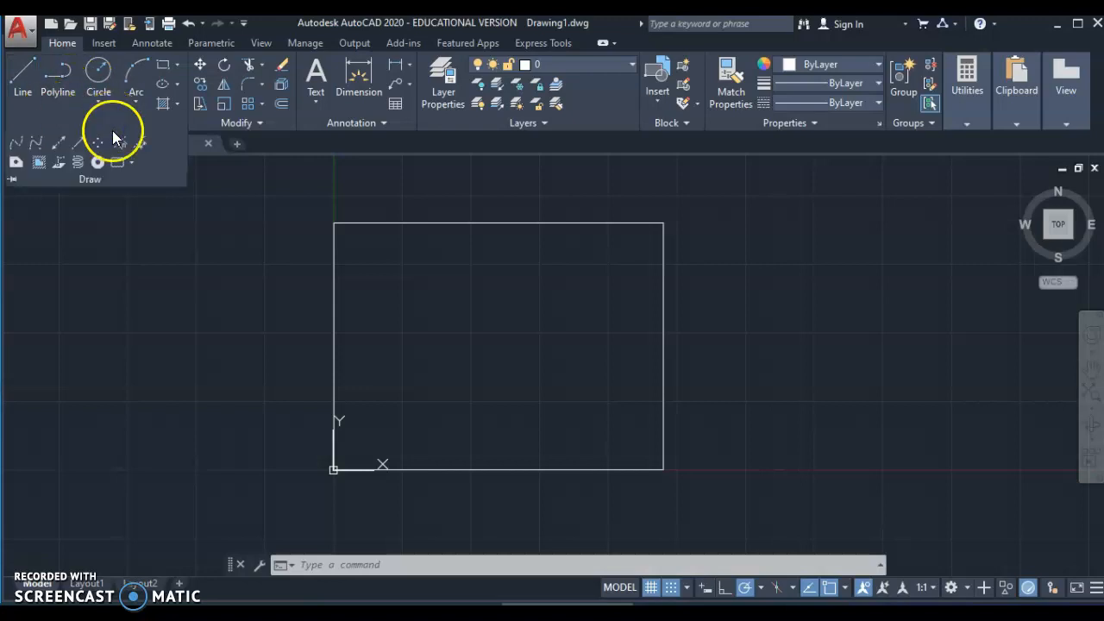
{"action": "left_click", "coordinate": [93, 178]}
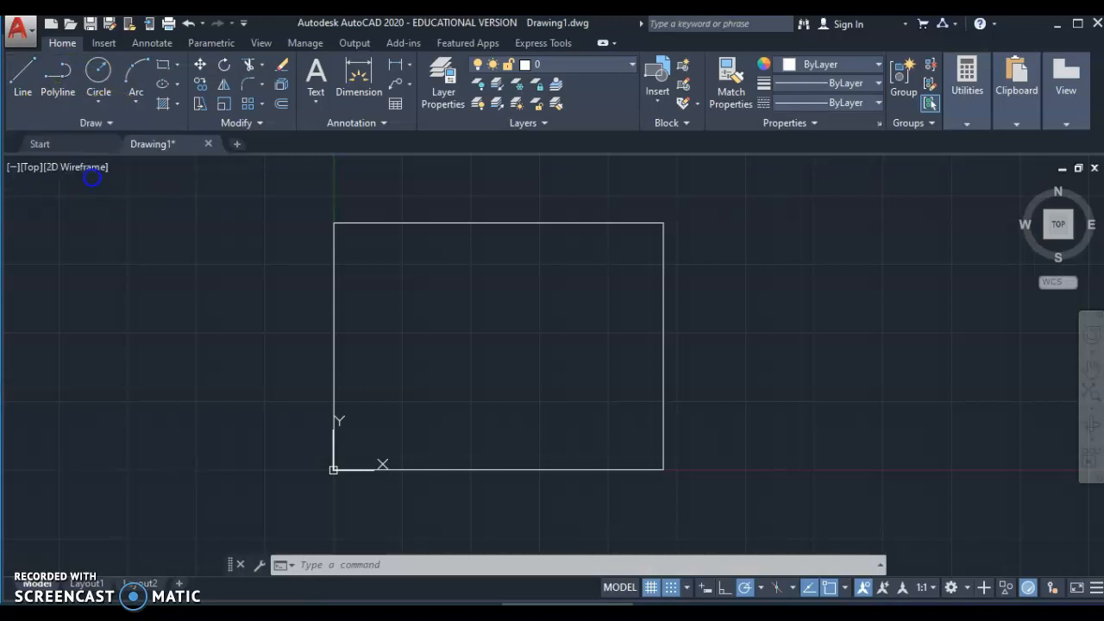
{"action": "left_click", "coordinate": [20, 86]}
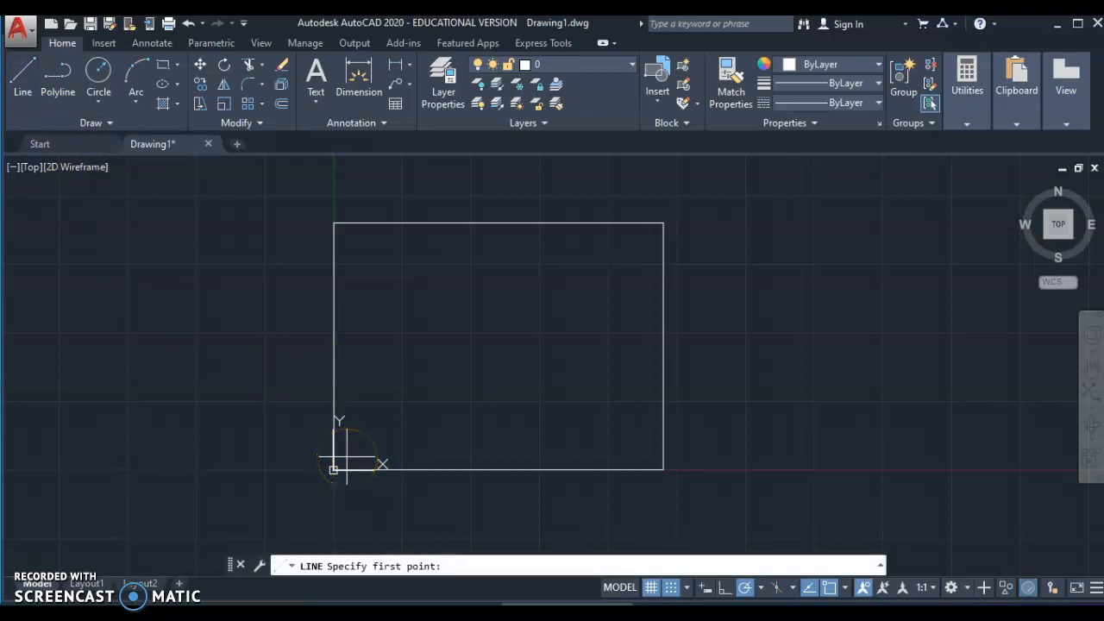
{"action": "left_click", "coordinate": [333, 469]}
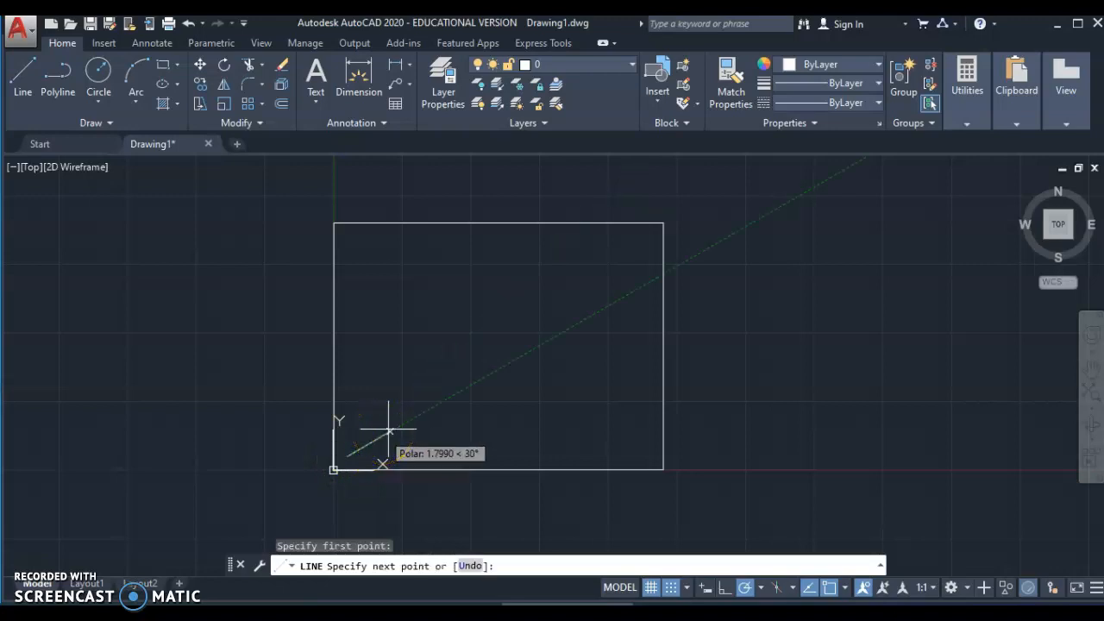
{"action": "scroll", "coordinate": [388, 429], "scroll_direction": "up", "scroll_amount": 2}
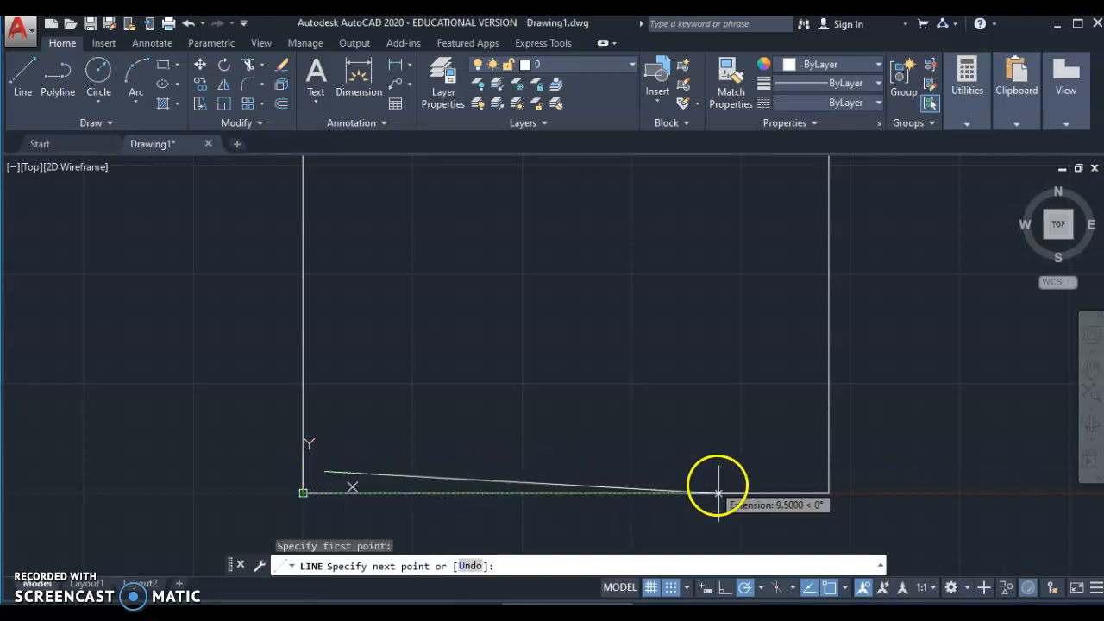
{"action": "left_click", "coordinate": [806, 471]}
- Draw the inner right, top and left edges back to the start, closing the inset border
{"action": "middle_click_drag", "start_coordinate": [801, 469], "coordinate": [803, 499]}
{"action": "scroll", "coordinate": [803, 498], "scroll_direction": "down", "scroll_amount": 2}
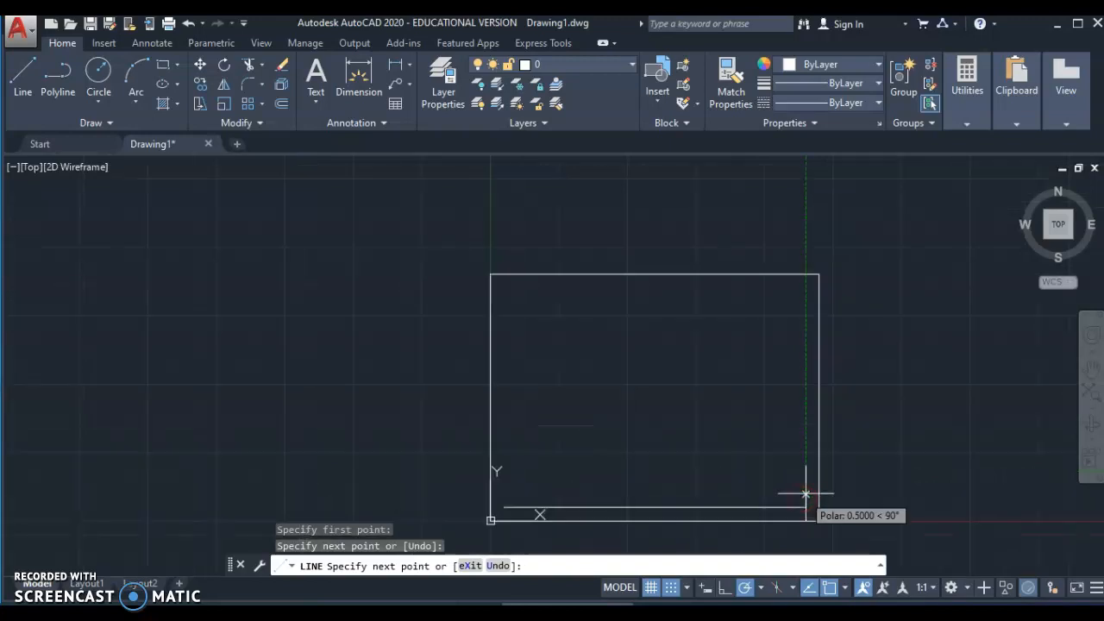
{"action": "left_click", "coordinate": [803, 293]}
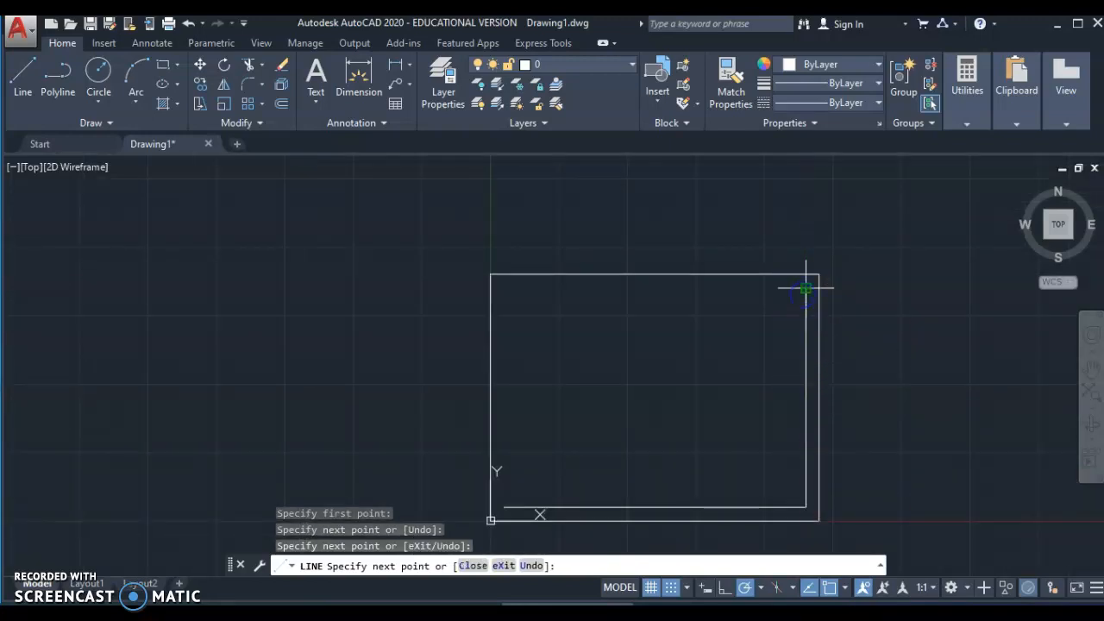
{"action": "left_click", "coordinate": [504, 288]}
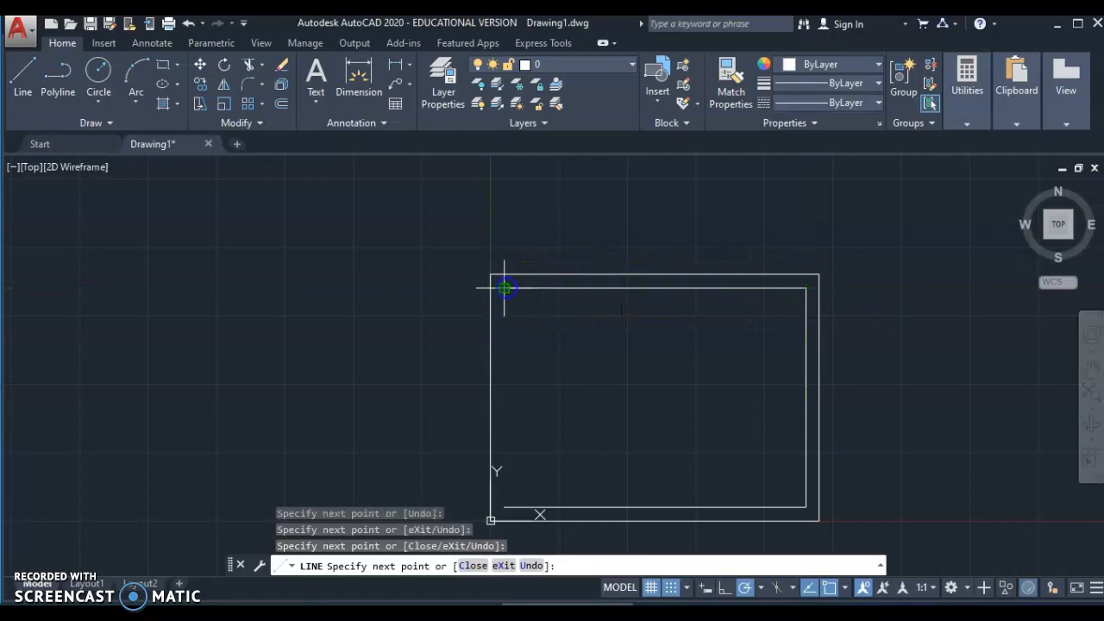
{"action": "left_click", "coordinate": [503, 506]}
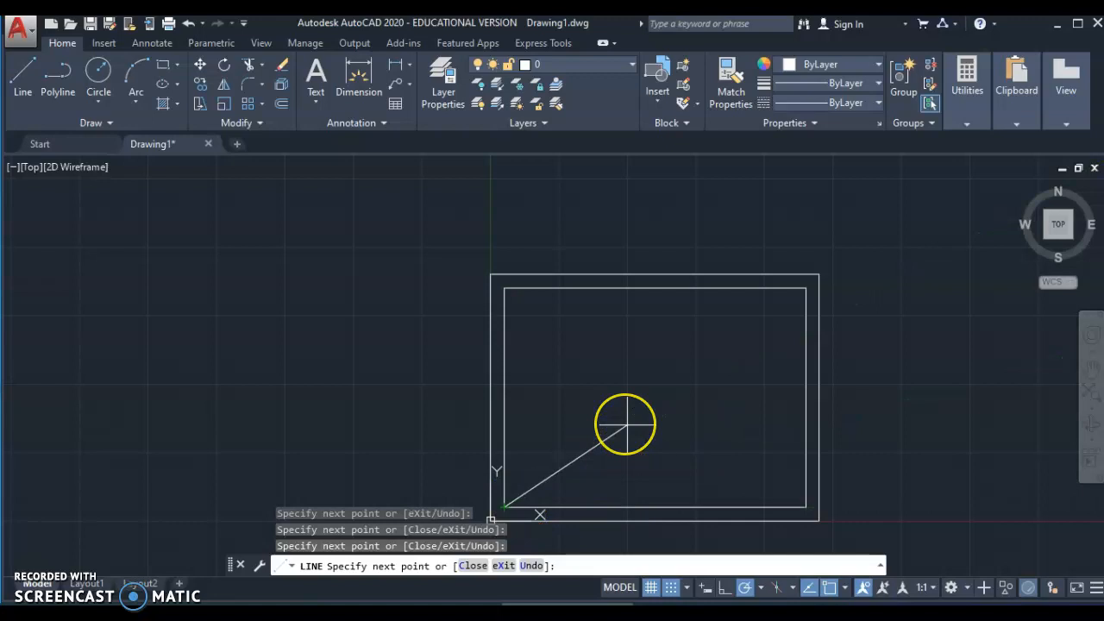
{"action": "key", "text": "Escape"}
{"action": "mouse_move", "coordinate": [627, 402]}
{"action": "middle_mouse_down"}
{"action": "mouse_move", "coordinate": [613, 372]}
{"action": "mouse_move", "coordinate": [562, 336]}
{"action": "middle_mouse_up"}
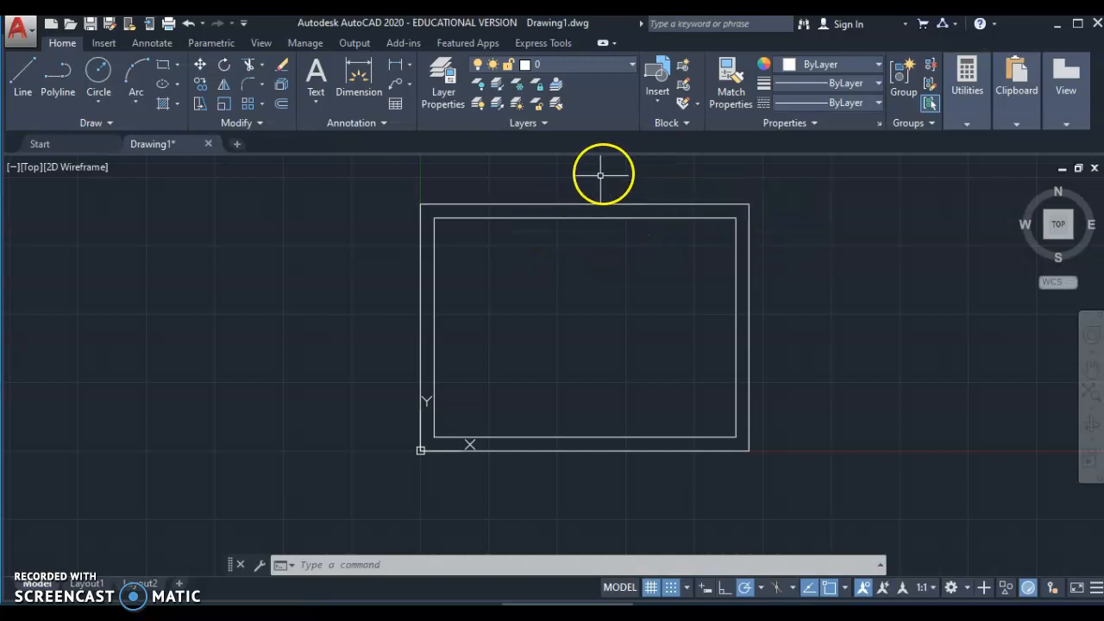
- Select the outer rectangle's top, right, bottom and left lines and erase them
{"action": "left_click", "coordinate": [568, 205]}
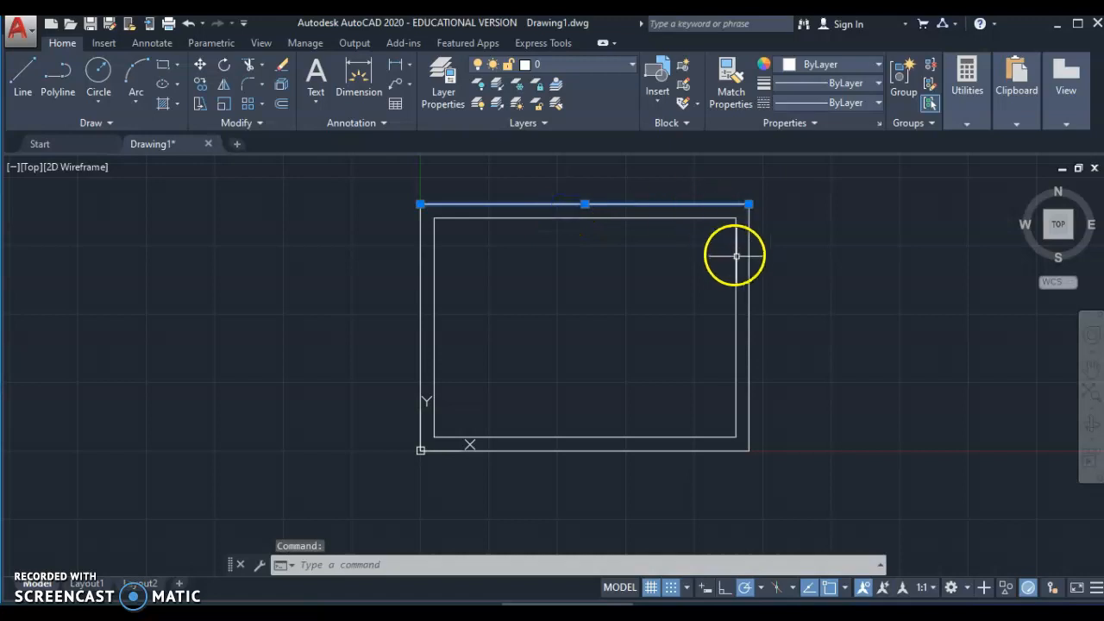
{"action": "left_click", "coordinate": [748, 270]}
{"action": "left_click", "coordinate": [608, 447]}
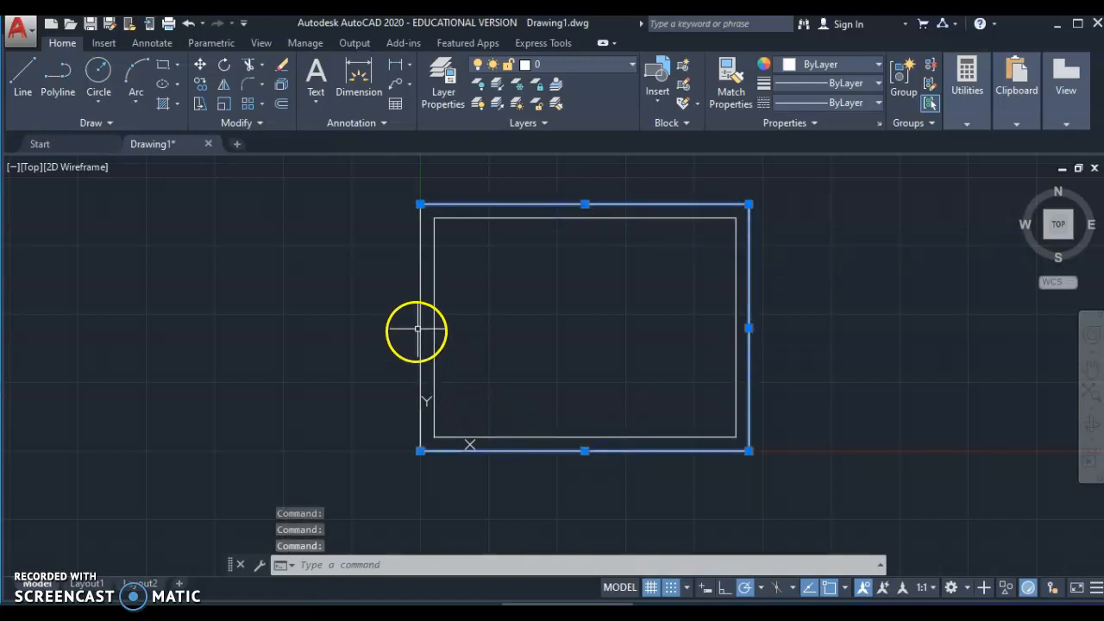
{"action": "left_click", "coordinate": [419, 327]}
{"action": "left_click", "coordinate": [419, 327]}
{"action": "left_click", "coordinate": [554, 277]}
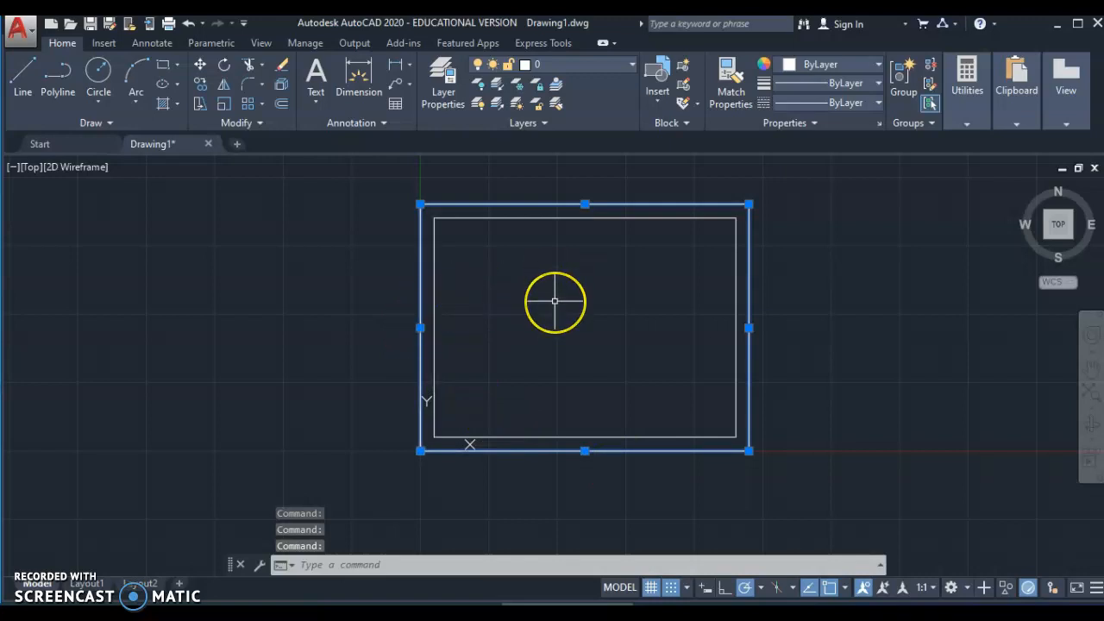
{"action": "right_click", "coordinate": [555, 300]}
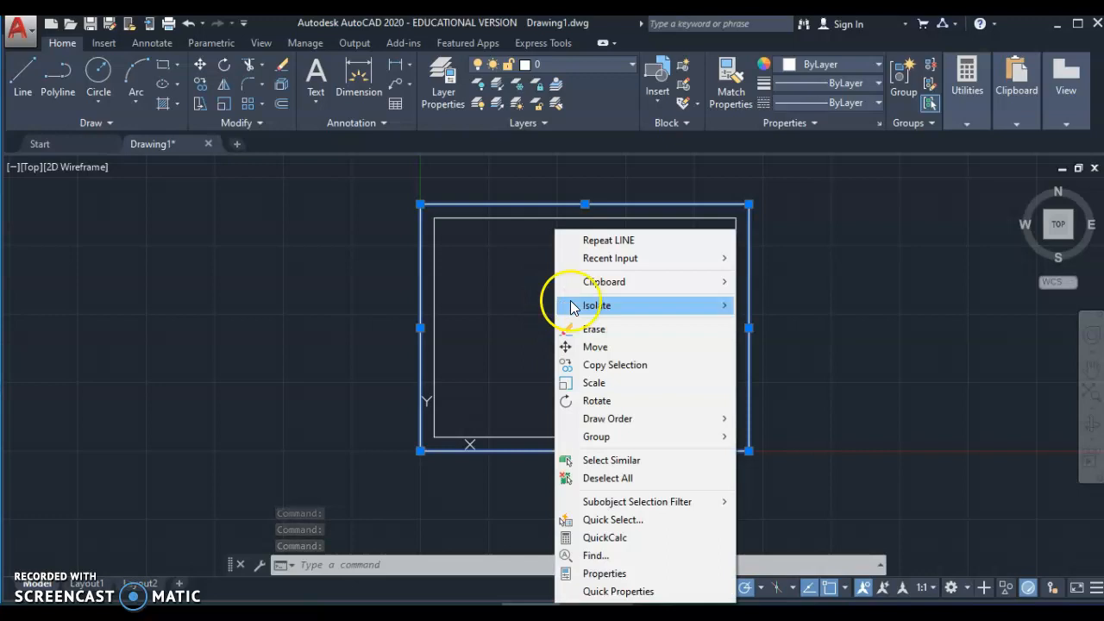
{"action": "left_click", "coordinate": [601, 331]}
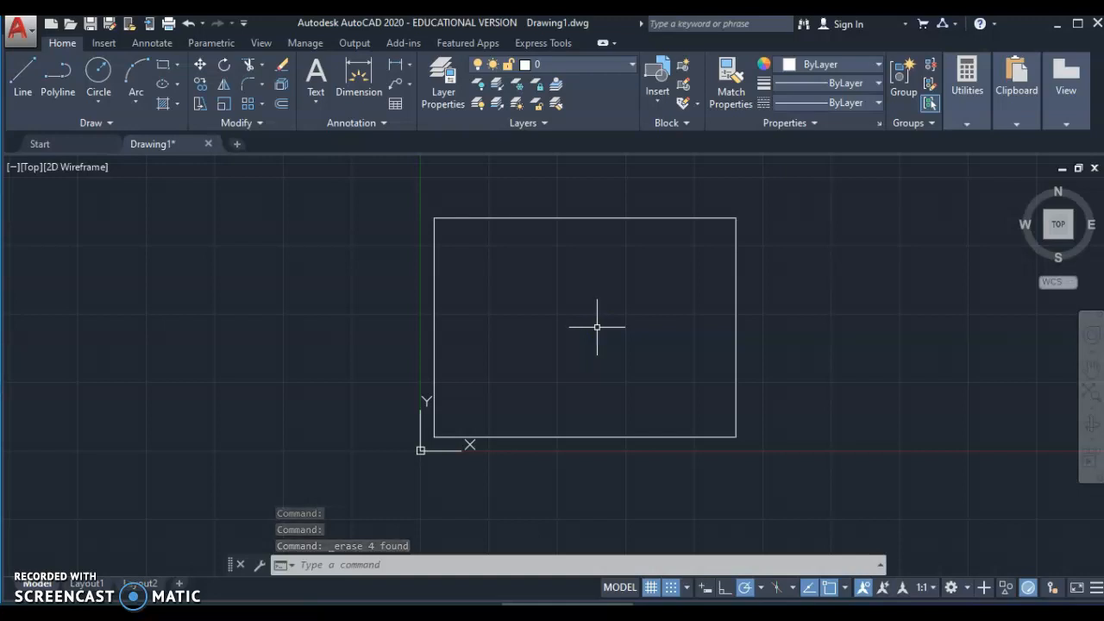
- Zoom in on the inset rectangle and ready the command line for OFFSET
{"action": "scroll", "coordinate": [587, 327], "scroll_direction": "up", "scroll_amount": 2}
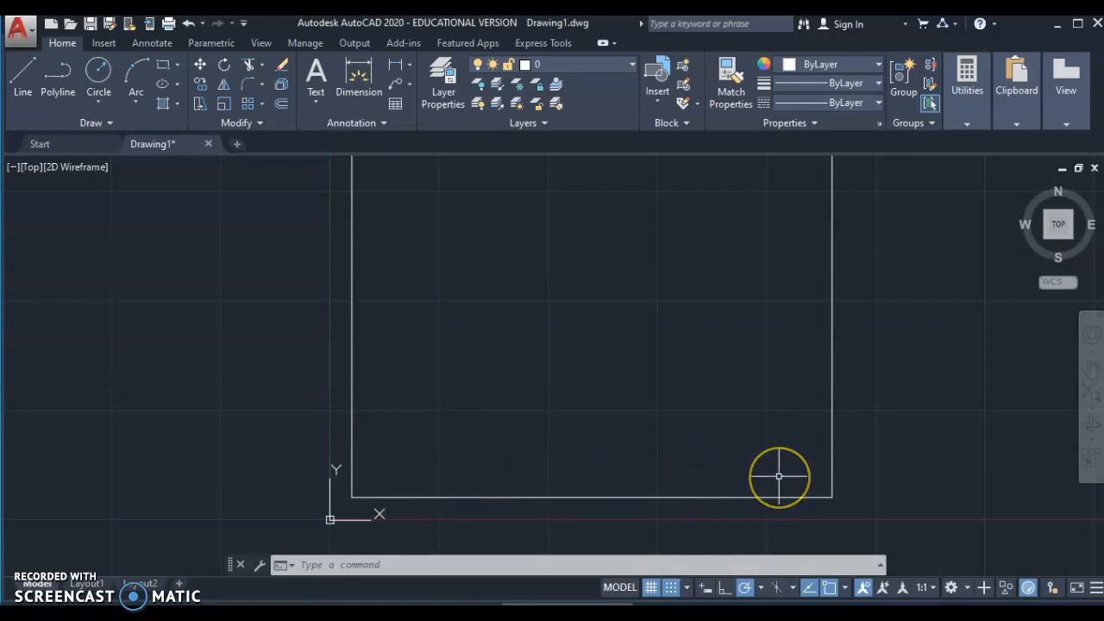
{"action": "left_click", "coordinate": [765, 473]}
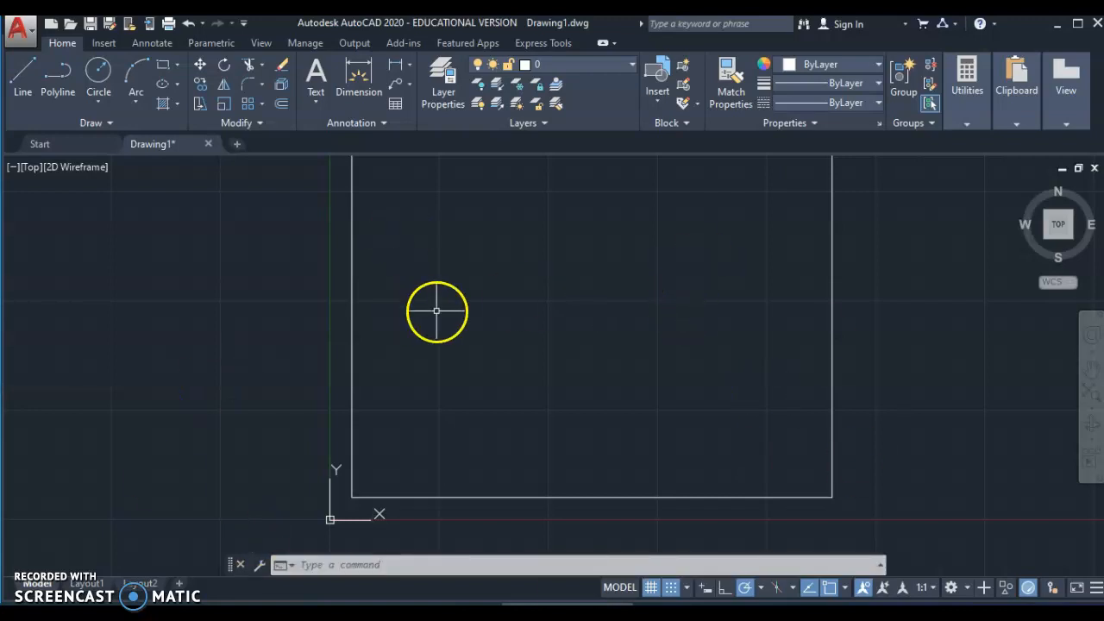
{"action": "left_click", "coordinate": [343, 565]}
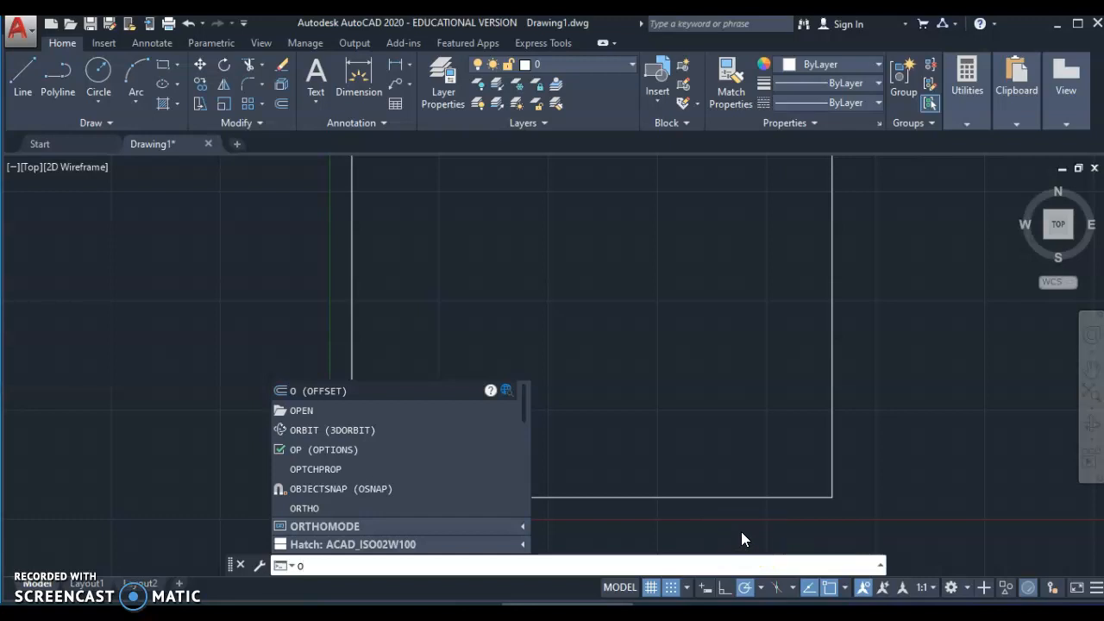
- Offset the border's bottom edge 0.75 upward to create the title strip line
{"action": "key", "text": "Return"}
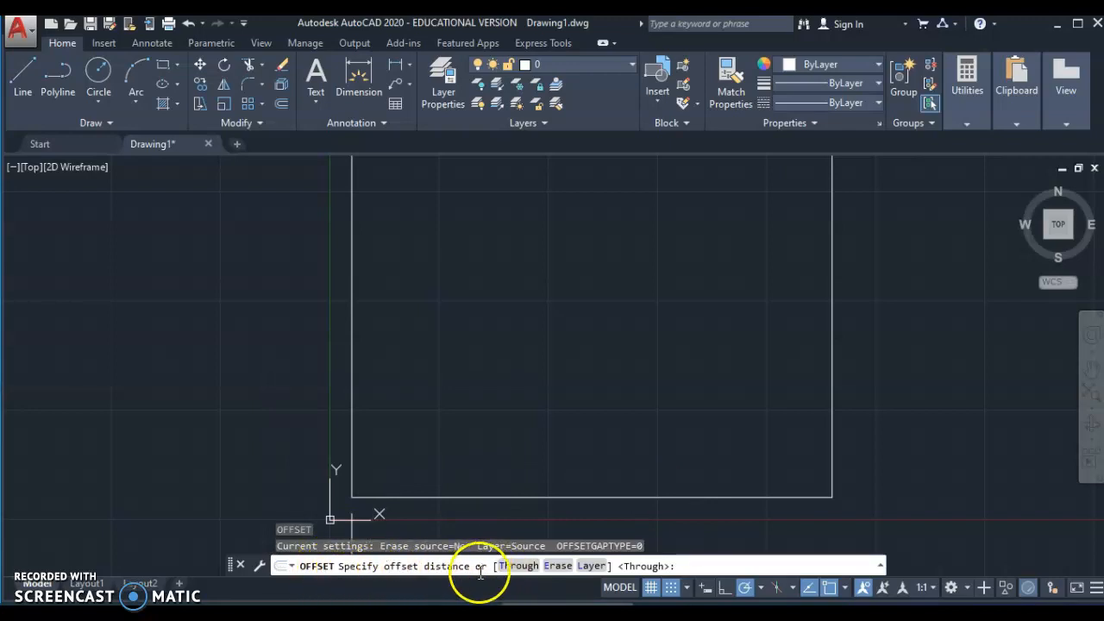
{"action": "left_click", "coordinate": [706, 565]}
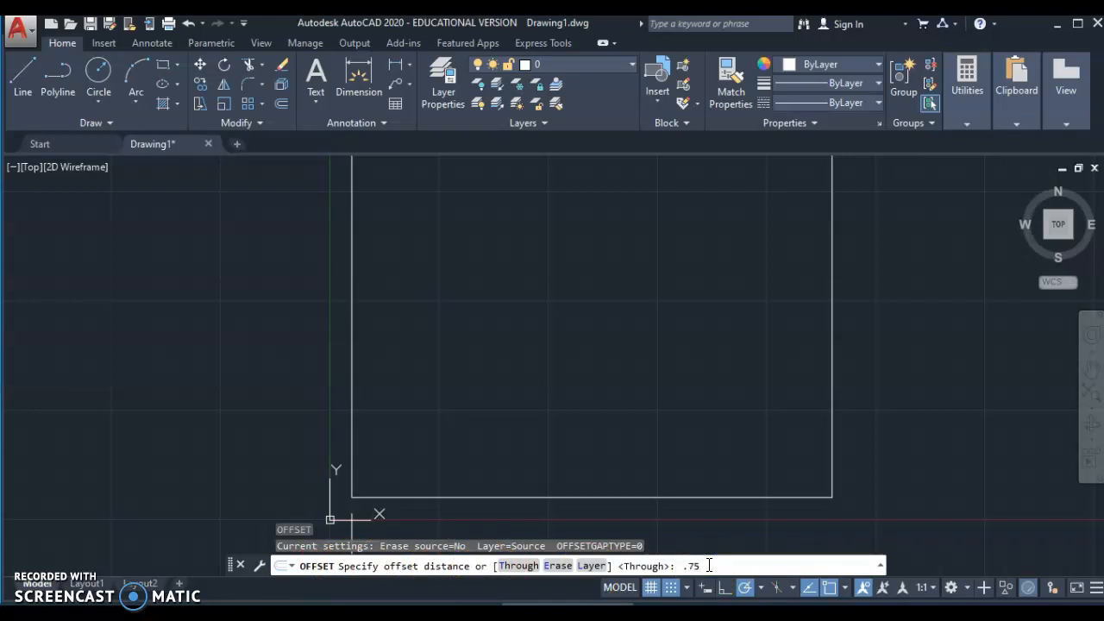
{"action": "key", "text": "Return"}
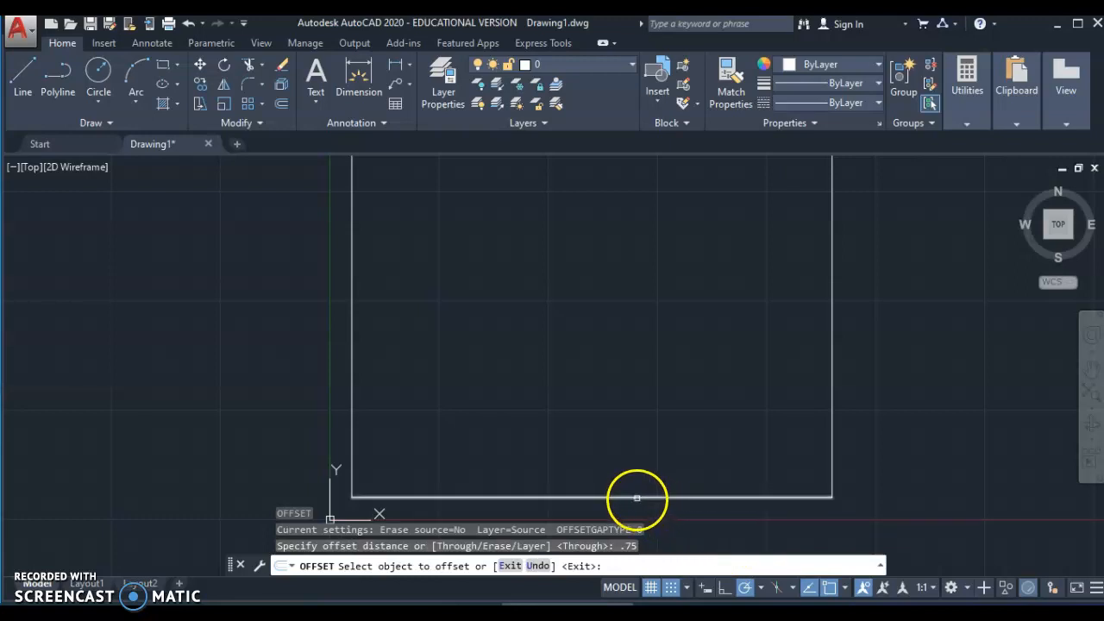
{"action": "left_click", "coordinate": [636, 497]}
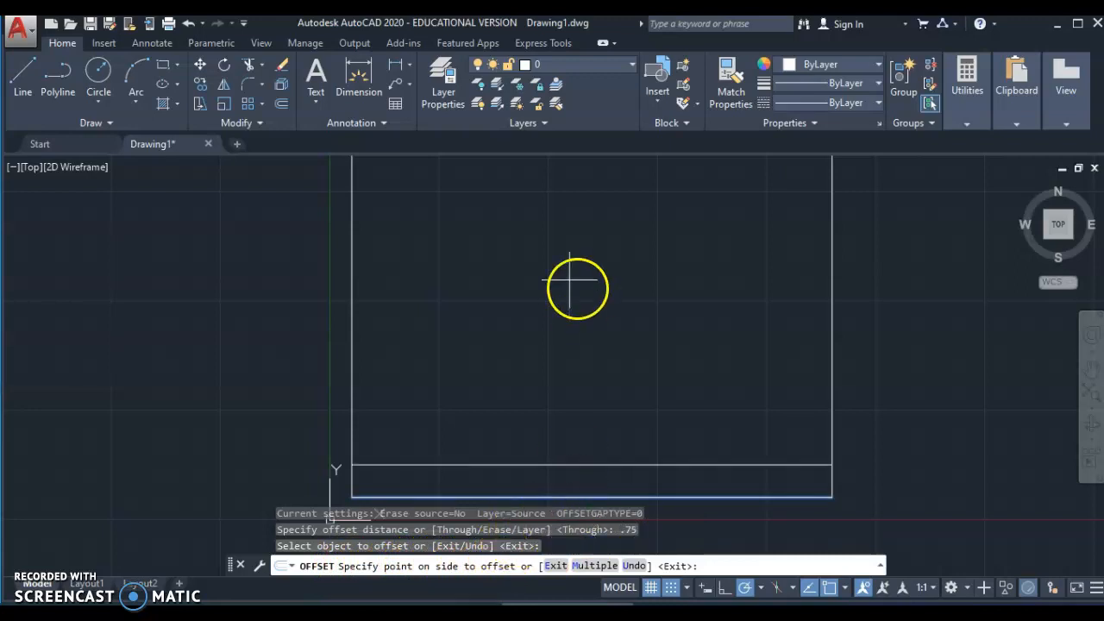
{"action": "middle_click_drag", "start_coordinate": [569, 280], "coordinate": [563, 189]}
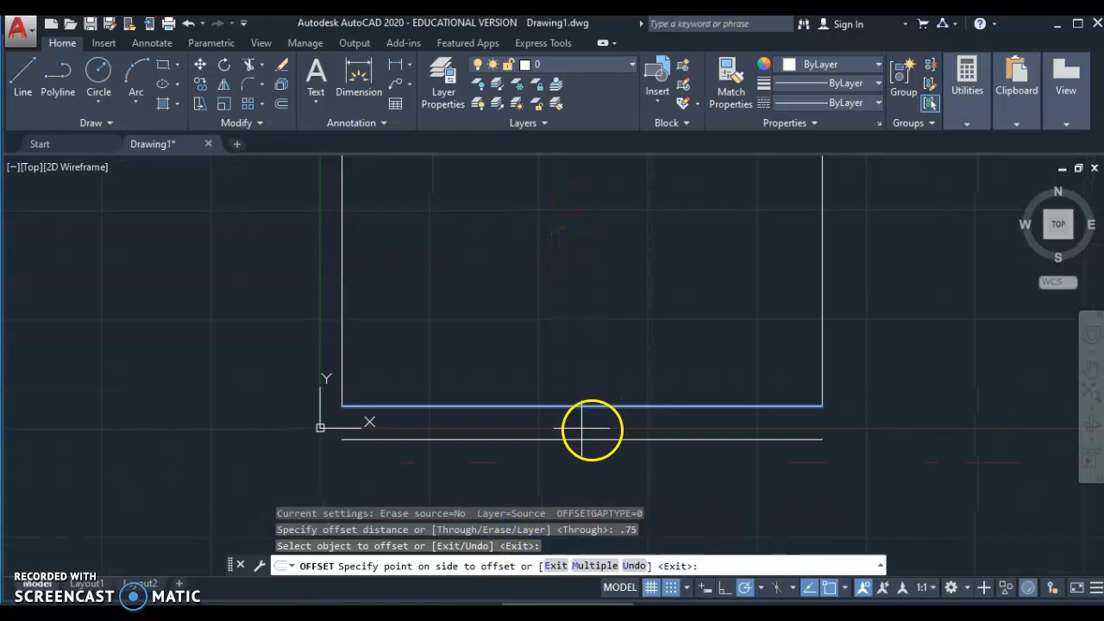
{"action": "left_click", "coordinate": [601, 339]}
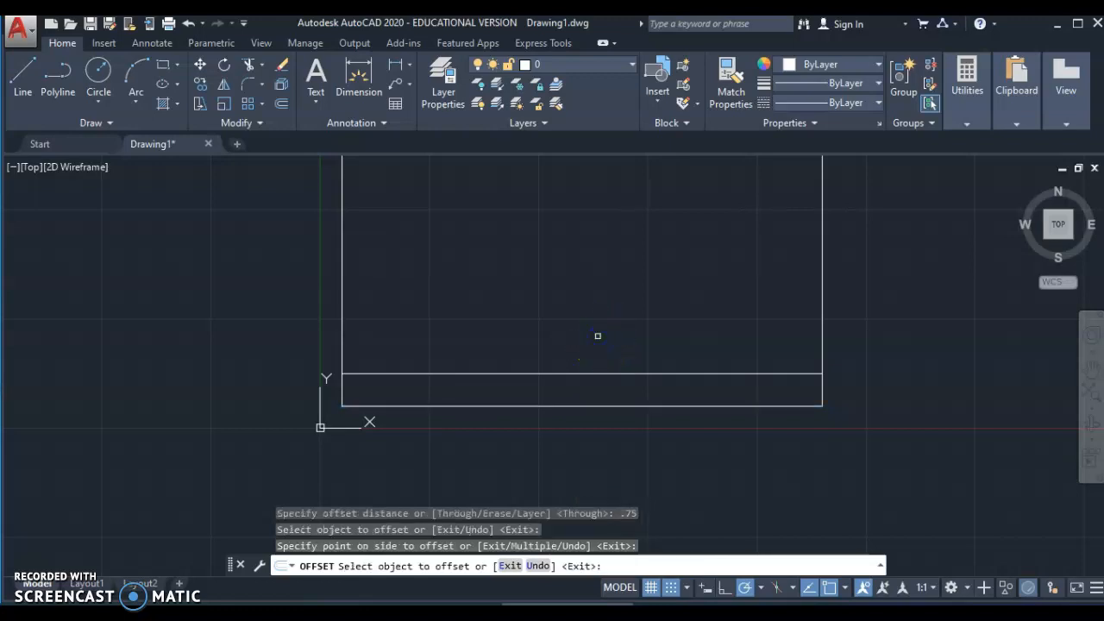
{"action": "key", "text": "Escape"}
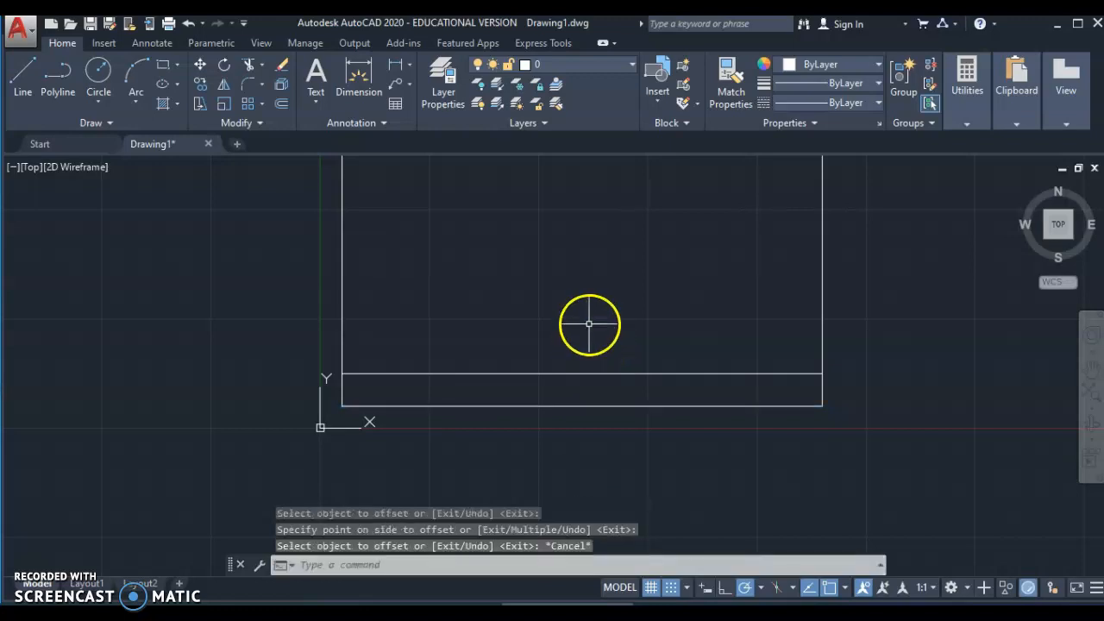
{"action": "scroll", "coordinate": [587, 323], "scroll_direction": "down", "scroll_amount": 1}
{"action": "middle_click_drag", "start_coordinate": [544, 325], "coordinate": [526, 355]}
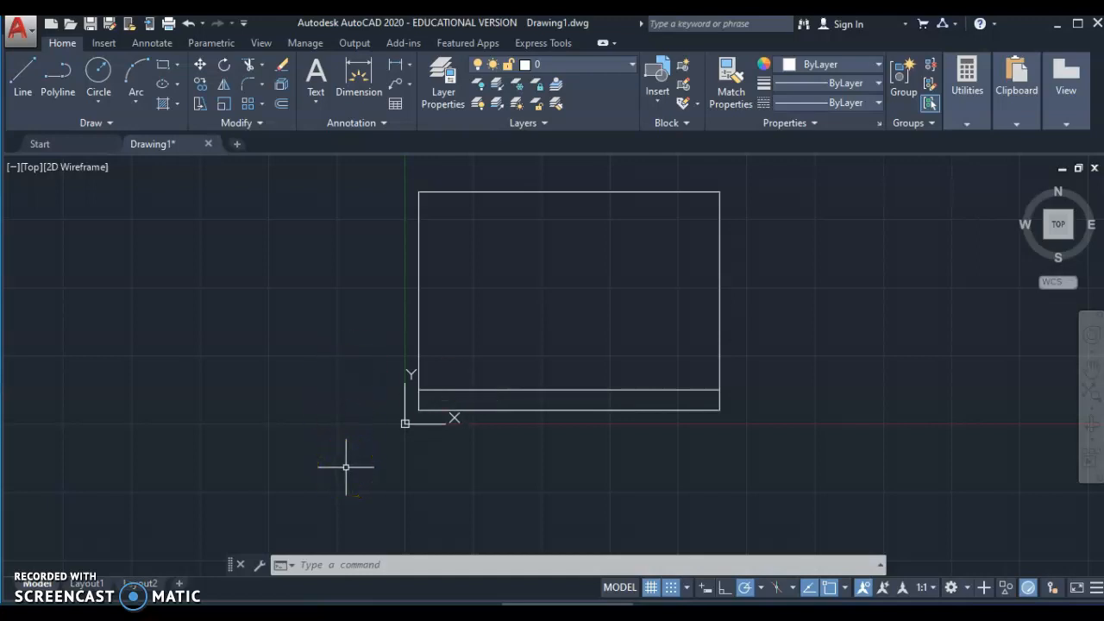
- Offset the border's left and right edges 3 units inward with OFFSET
{"action": "type", "text": "o"}
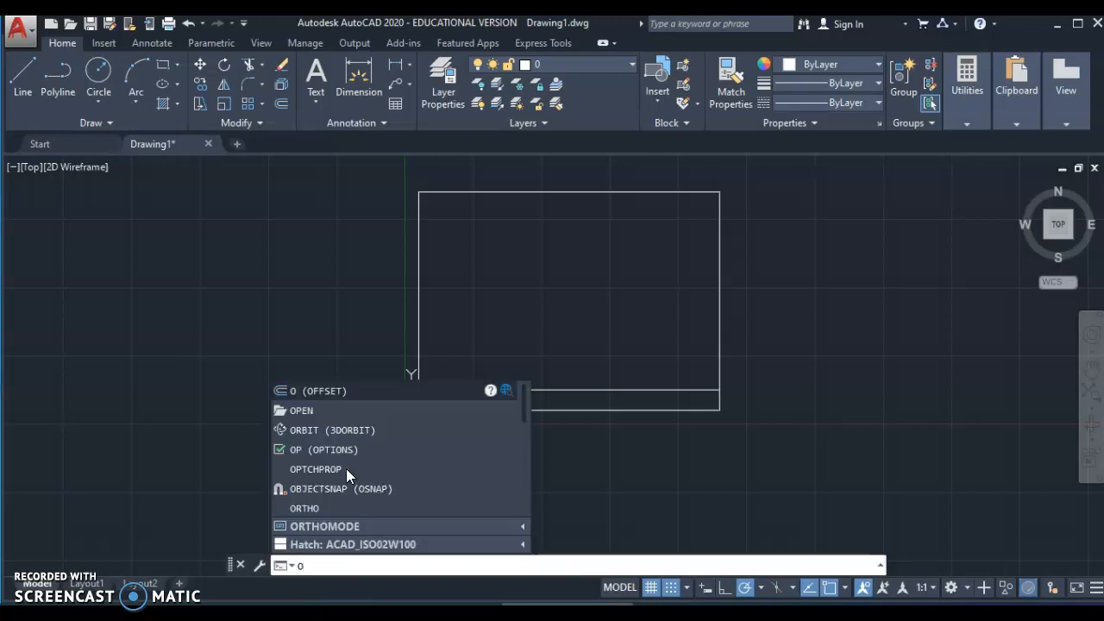
{"action": "key", "text": "Return"}
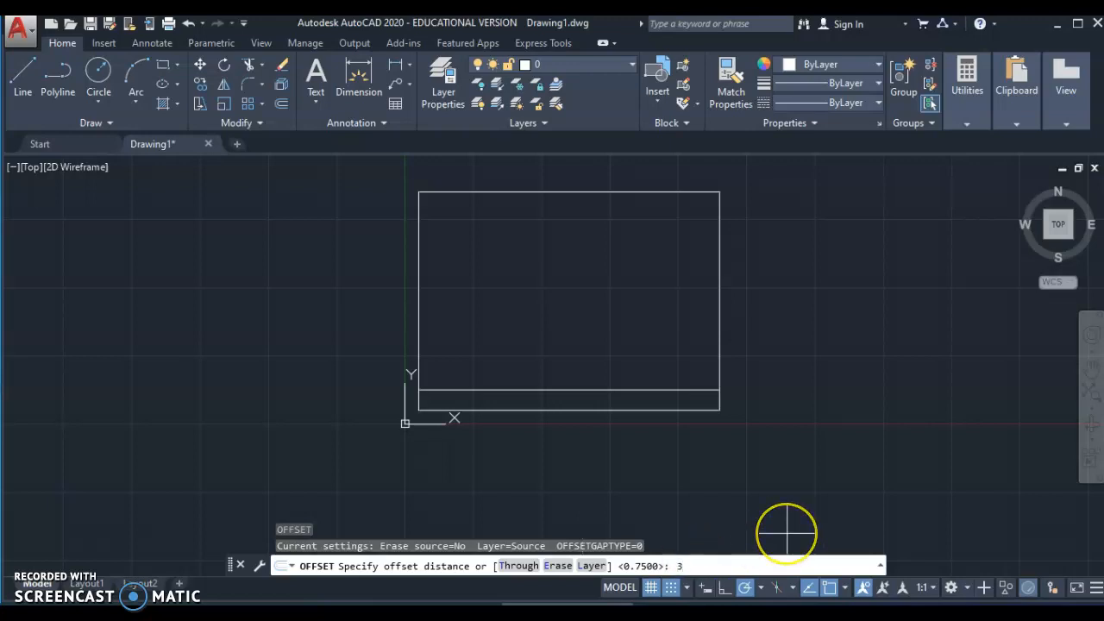
{"action": "key", "text": "Return"}
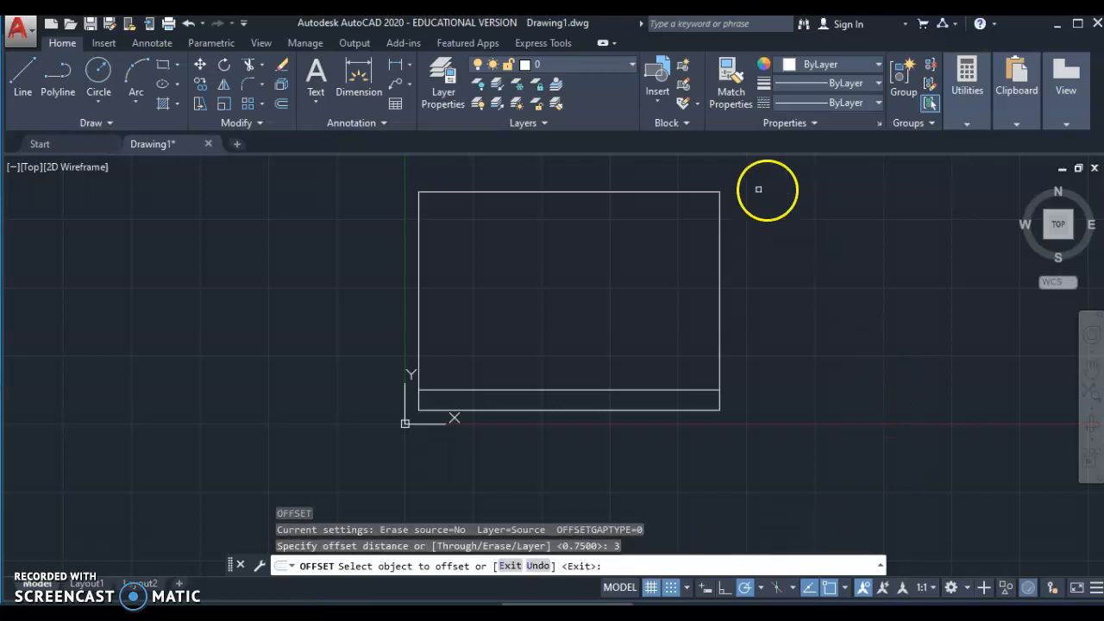
{"action": "left_click", "coordinate": [418, 297]}
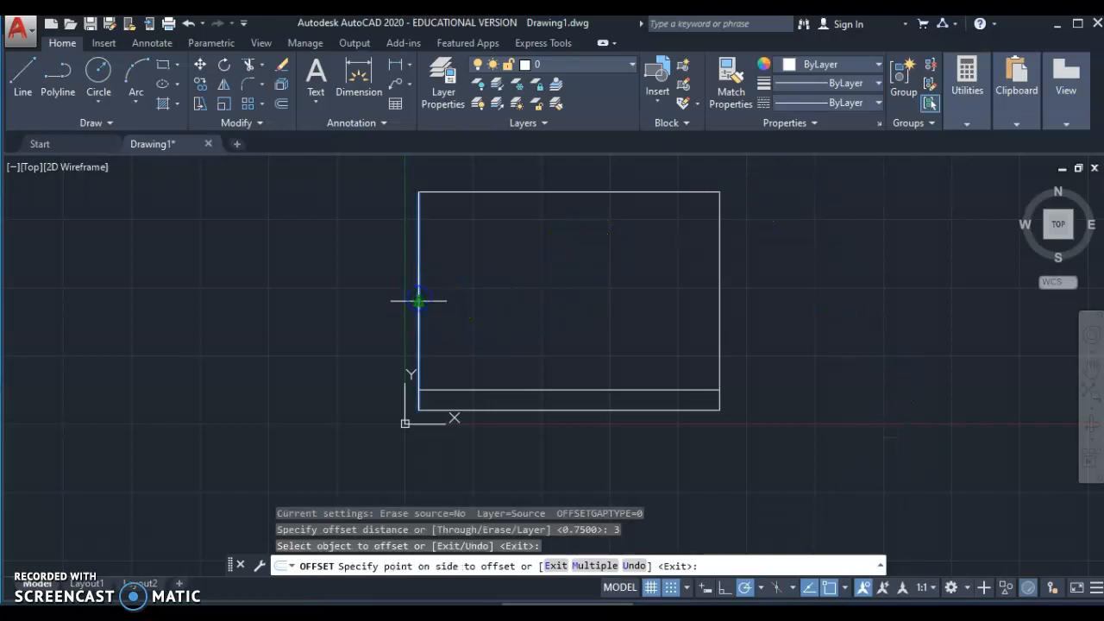
{"action": "left_click", "coordinate": [493, 295]}
{"action": "left_click", "coordinate": [714, 282]}
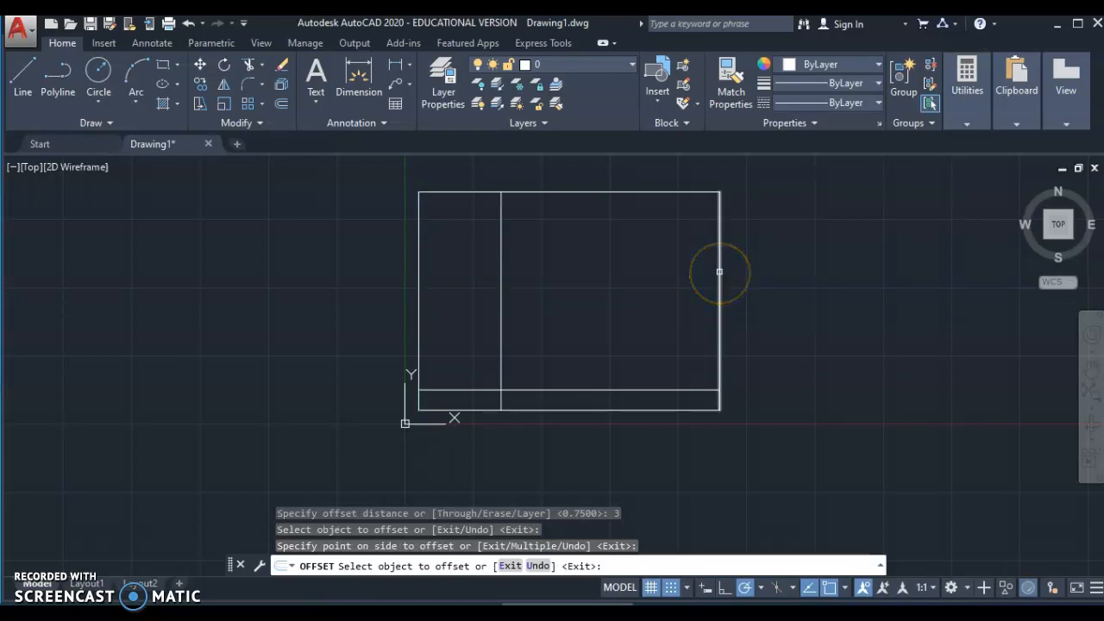
{"action": "left_click", "coordinate": [718, 275]}
{"action": "left_click", "coordinate": [635, 276]}
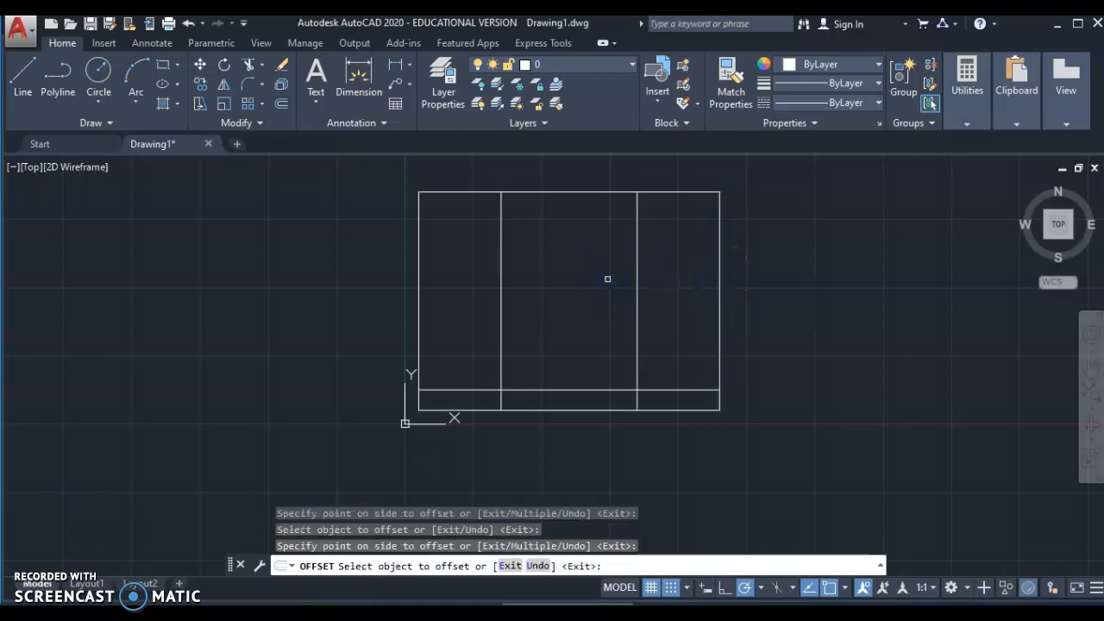
{"action": "key", "text": "Escape"}
{"action": "key", "text": "Escape"}
{"action": "key", "text": "Escape"}
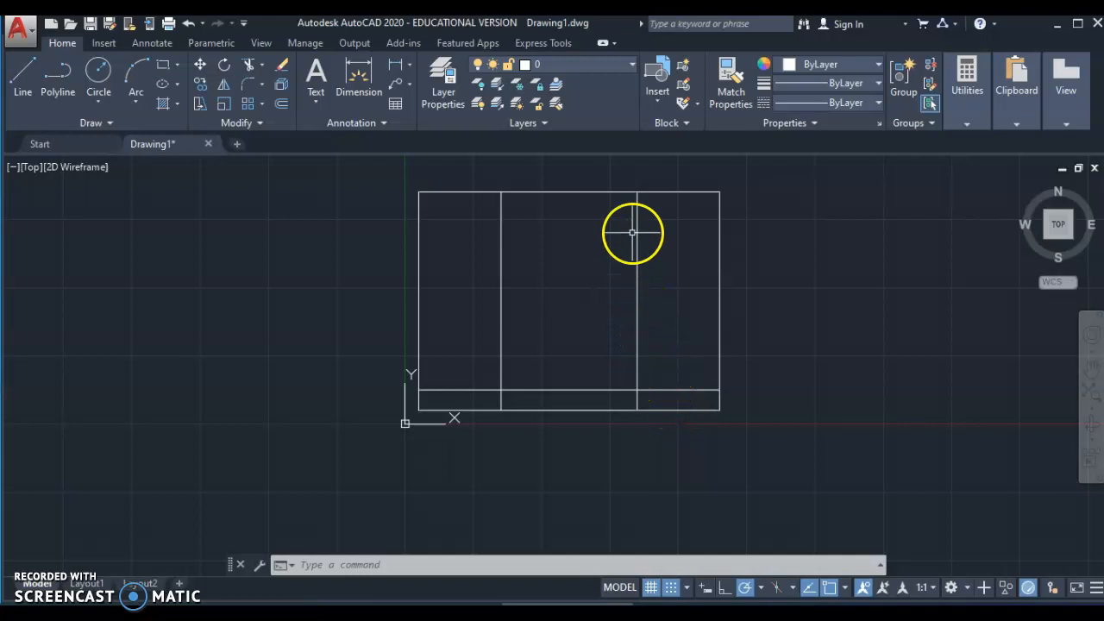
{"action": "left_click", "coordinate": [638, 312]}
{"action": "right_click", "coordinate": [660, 296]}
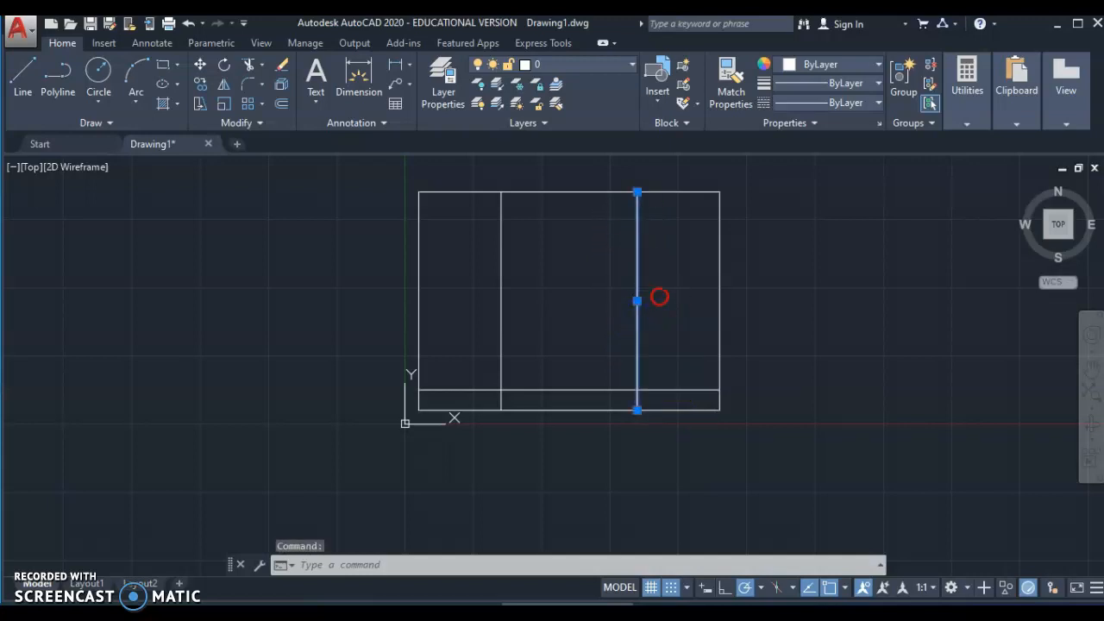
{"action": "left_click", "coordinate": [697, 305]}
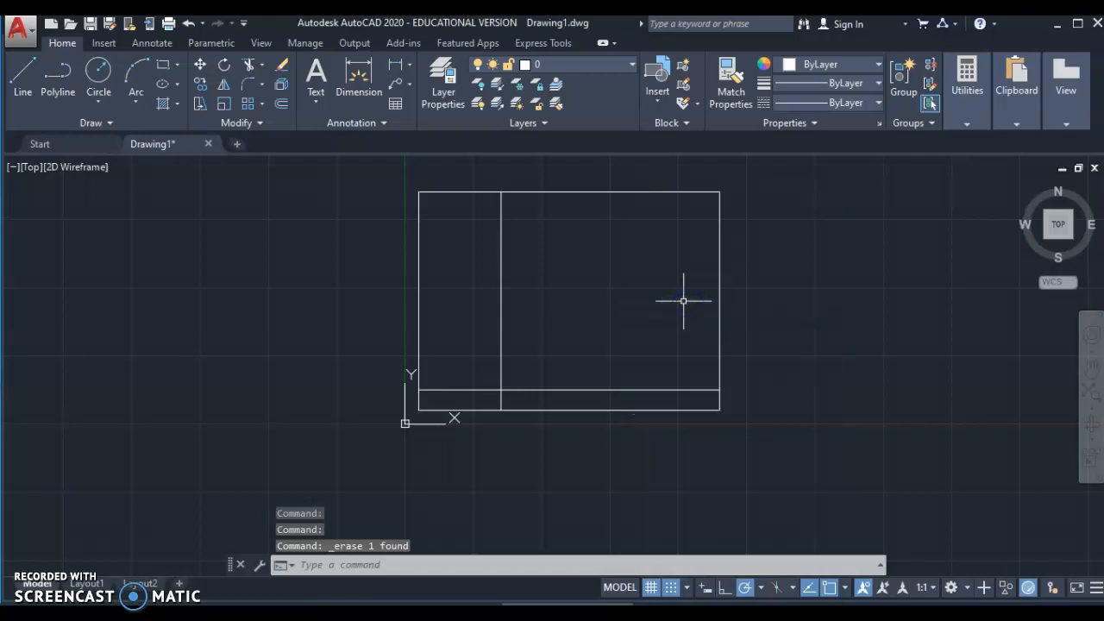
{"action": "left_click", "coordinate": [186, 24]}
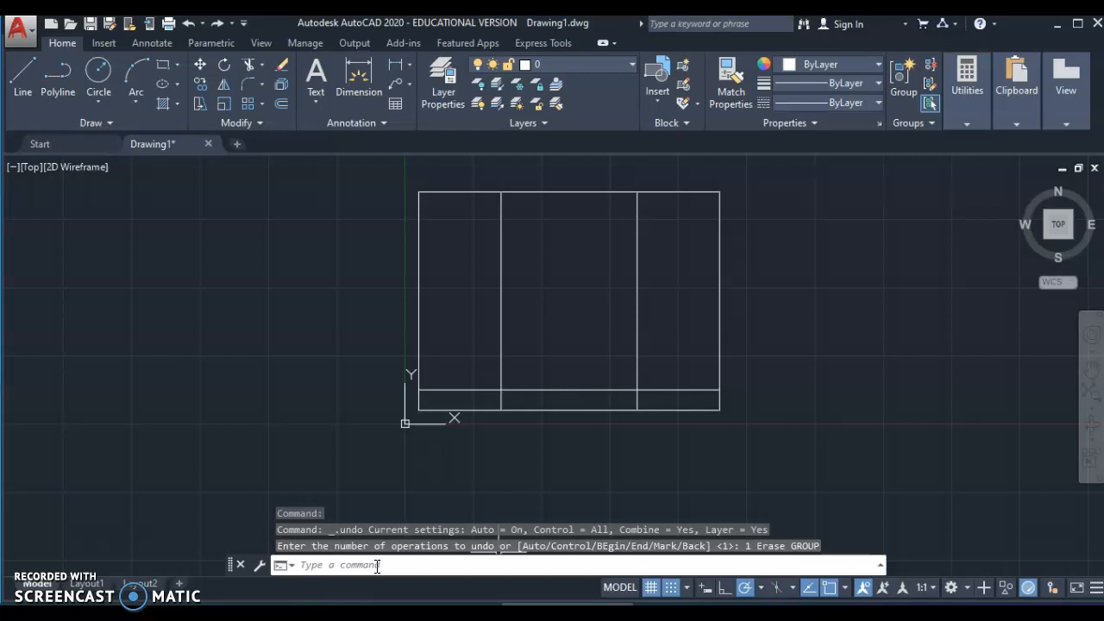
{"action": "left_click", "coordinate": [377, 565]}
- Start TRIM and pick the title strip's top line as the cutting edge
{"action": "type", "text": "T"}
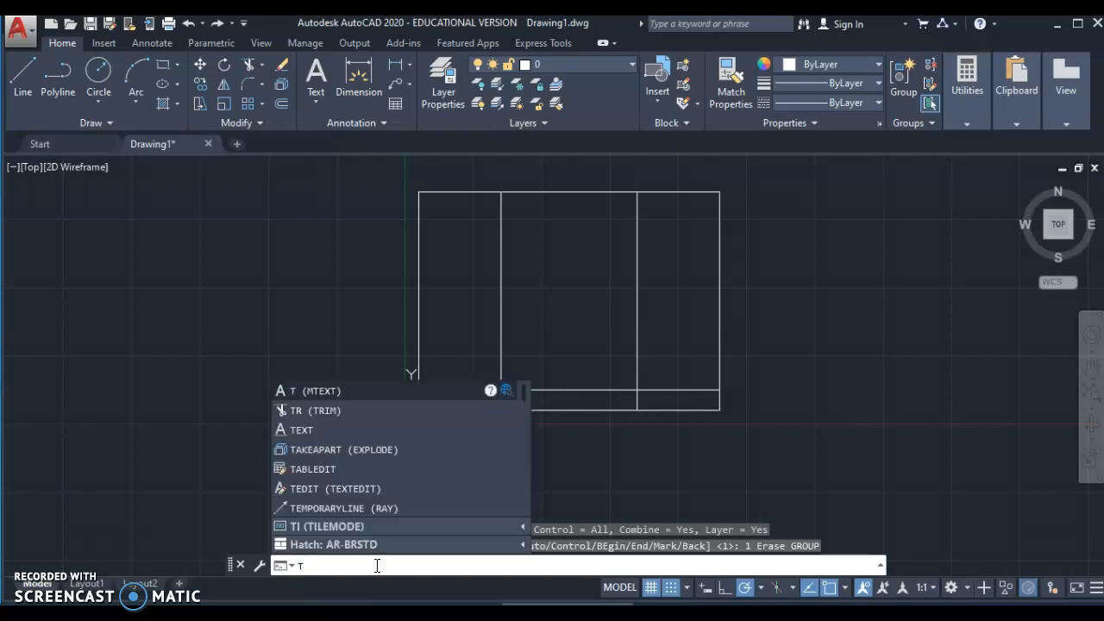
{"action": "type", "text": "r"}
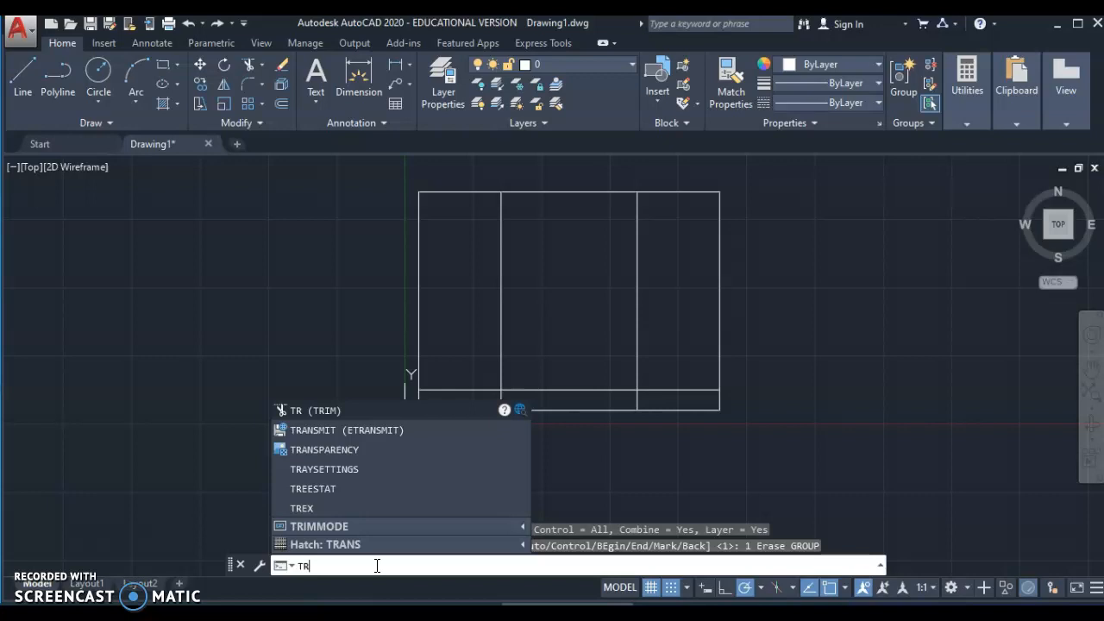
{"action": "left_click", "coordinate": [293, 410]}
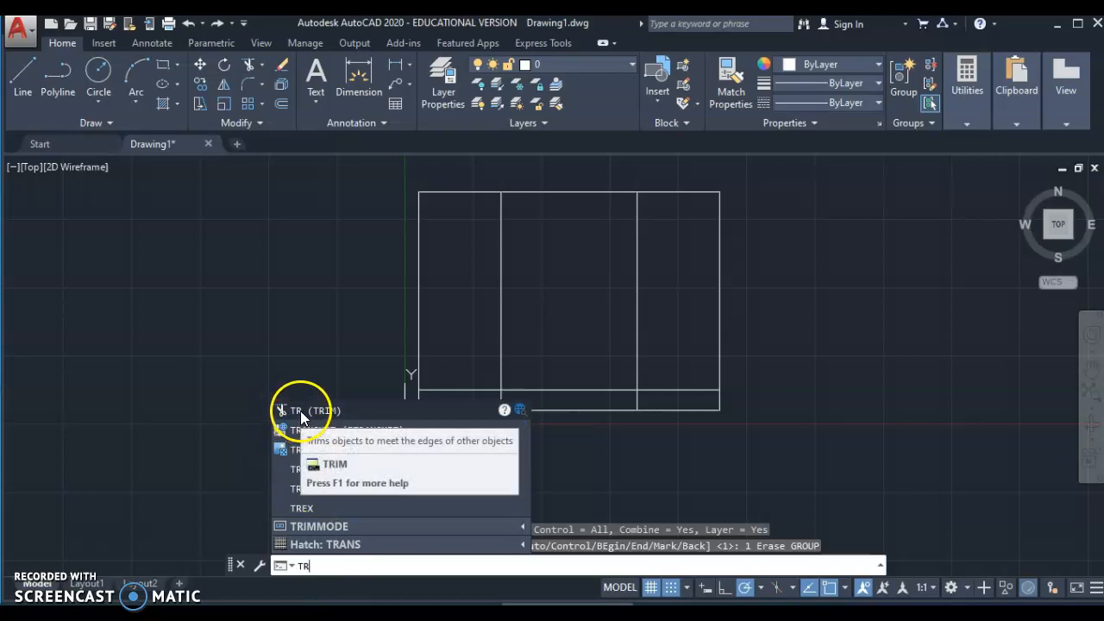
{"action": "left_click", "coordinate": [301, 412]}
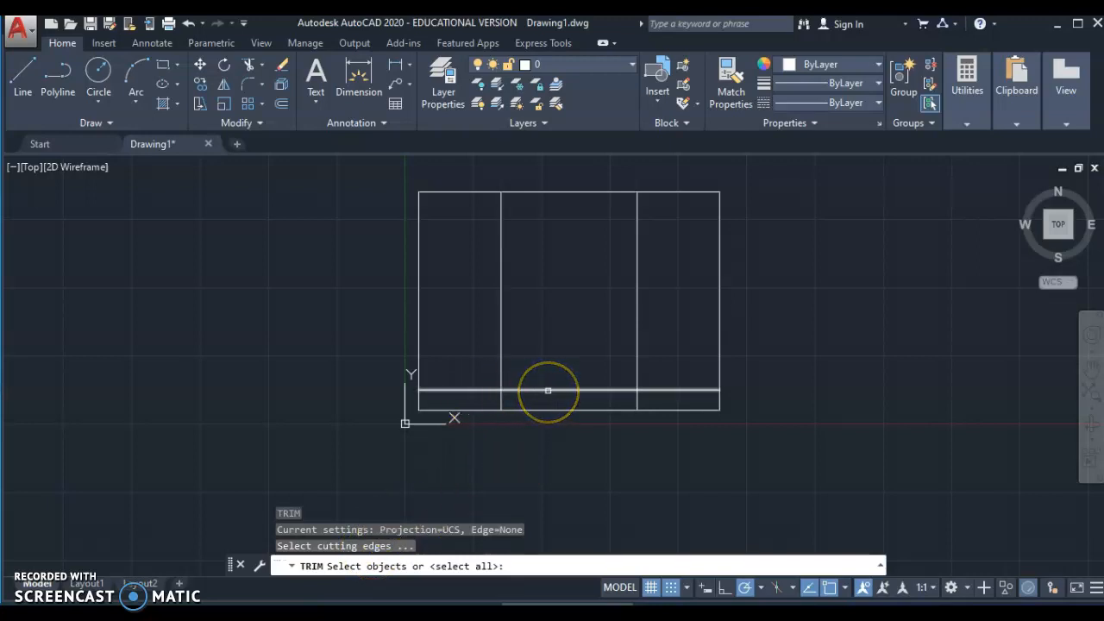
{"action": "left_click", "coordinate": [549, 389]}
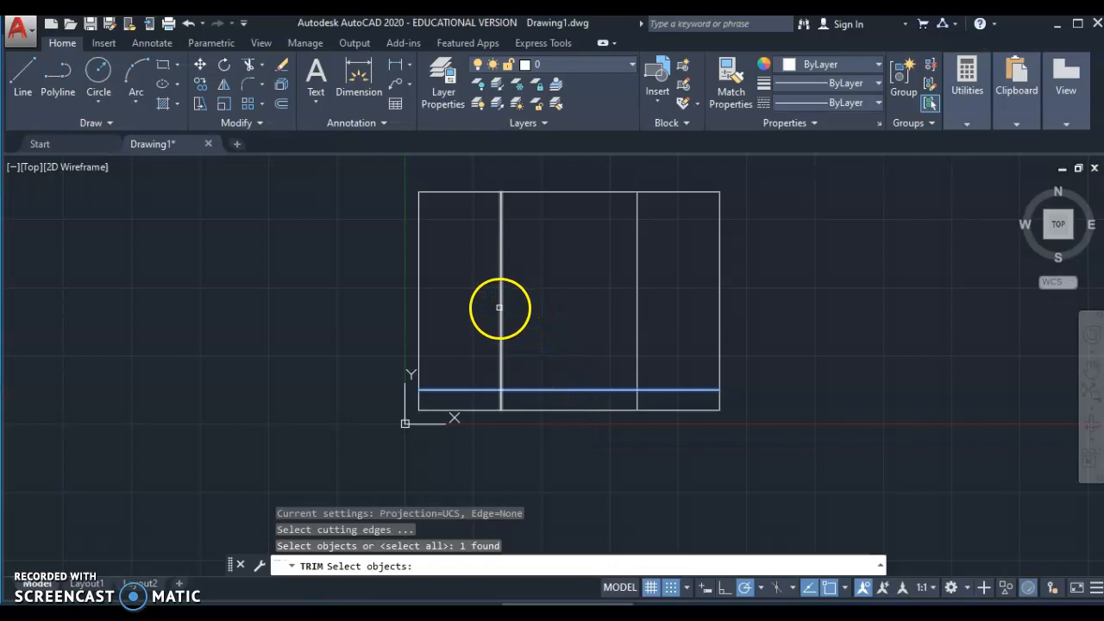
{"action": "key", "text": "Return"}
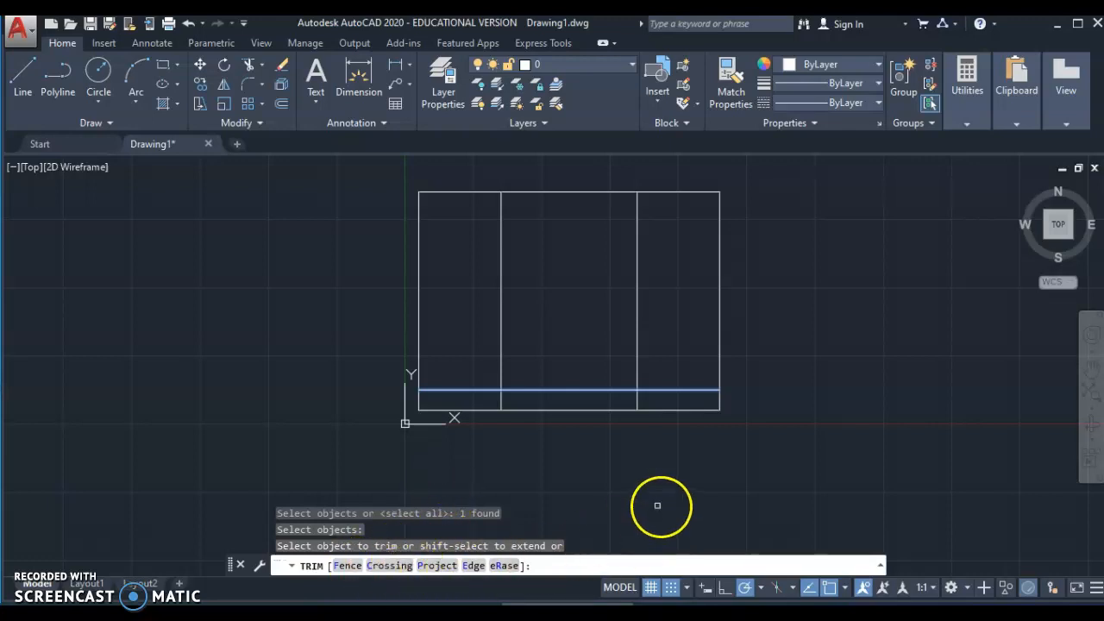
- Trim both vertical dividers off above the title strip, then end TRIM
{"action": "left_click", "coordinate": [573, 409]}
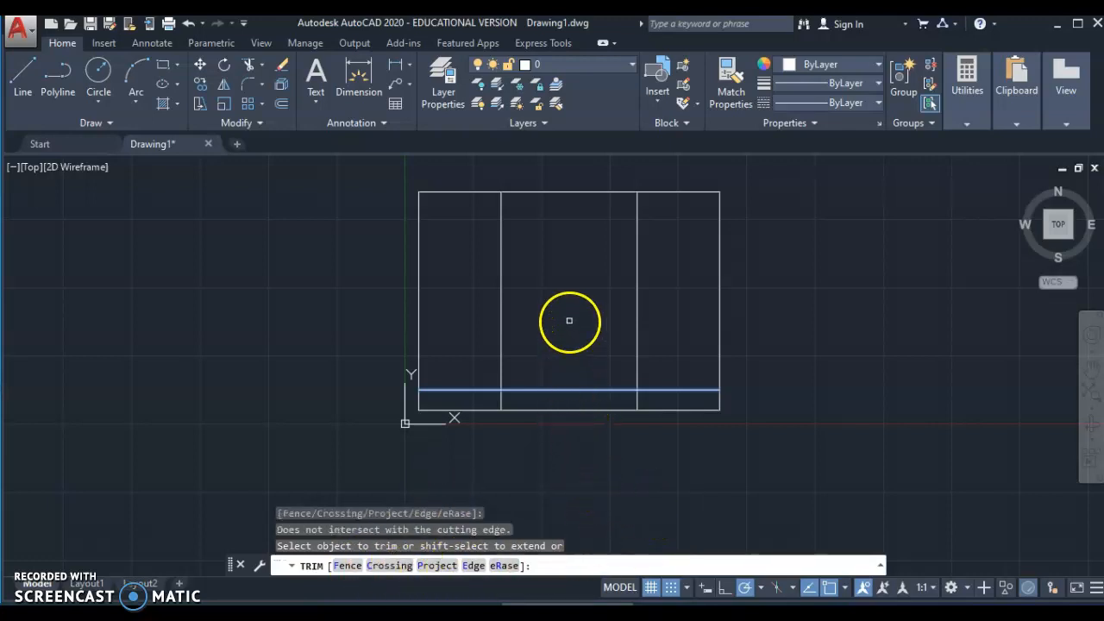
{"action": "scroll", "coordinate": [517, 327], "scroll_direction": "up", "scroll_amount": 1}
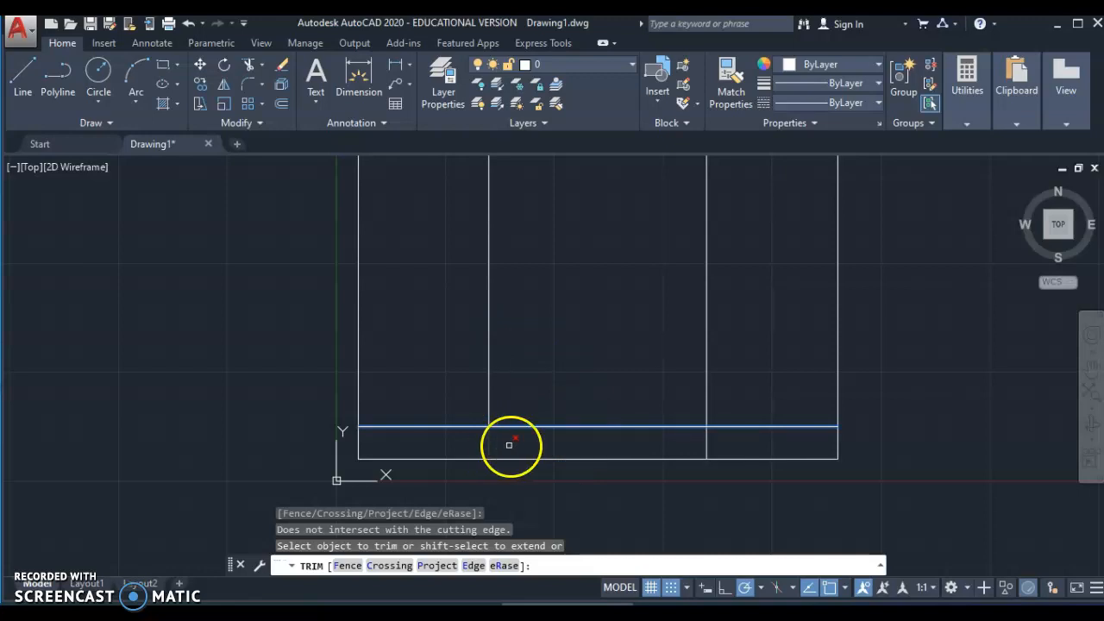
{"action": "left_click", "coordinate": [487, 348]}
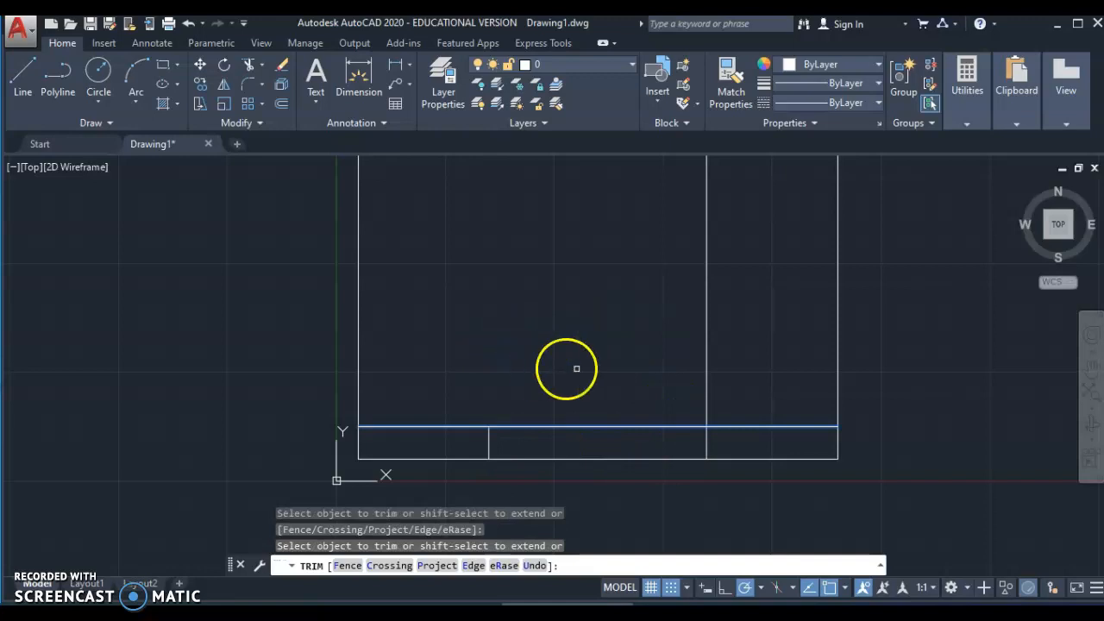
{"action": "left_click", "coordinate": [704, 342]}
{"action": "scroll", "coordinate": [694, 341], "scroll_direction": "down", "scroll_amount": 2}
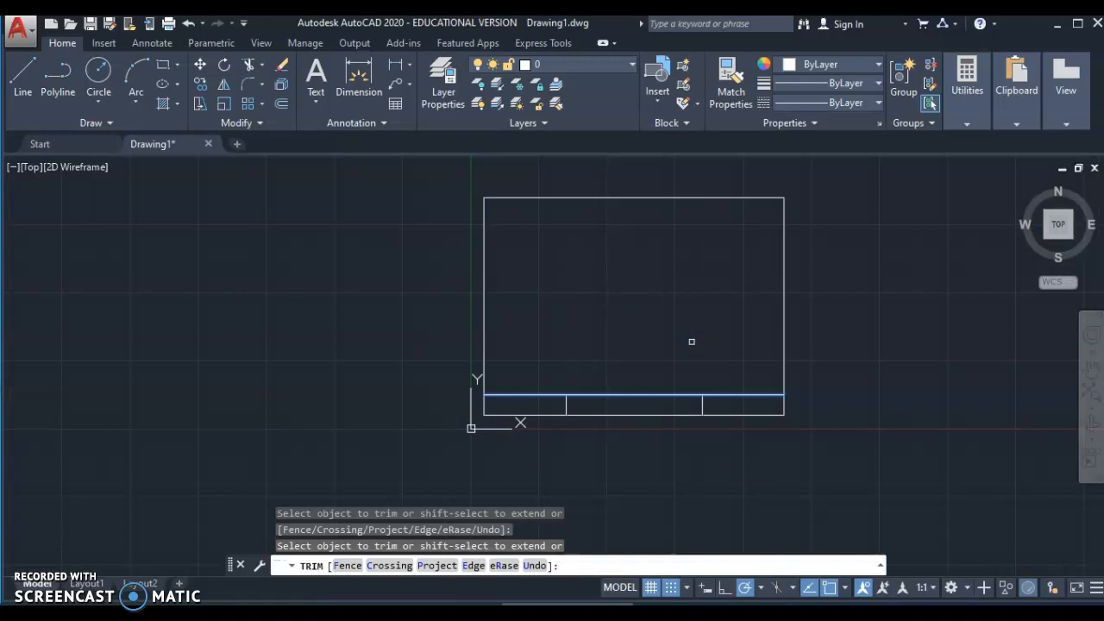
{"action": "key", "text": "Escape"}
{"action": "key", "text": "Escape"}
{"action": "key", "text": "Escape"}
{"action": "left_click", "coordinate": [587, 308]}
- Zoom and pan to frame the title block's cells
{"action": "scroll", "coordinate": [595, 315], "scroll_direction": "up", "scroll_amount": 2}
{"action": "scroll", "coordinate": [598, 316], "scroll_direction": "down", "scroll_amount": 2}
{"action": "mouse_move", "coordinate": [592, 318]}
{"action": "middle_mouse_down"}
{"action": "mouse_move", "coordinate": [414, 340]}
{"action": "mouse_move", "coordinate": [454, 340]}
{"action": "middle_mouse_up"}
{"action": "scroll", "coordinate": [451, 330], "scroll_direction": "up", "scroll_amount": 2}
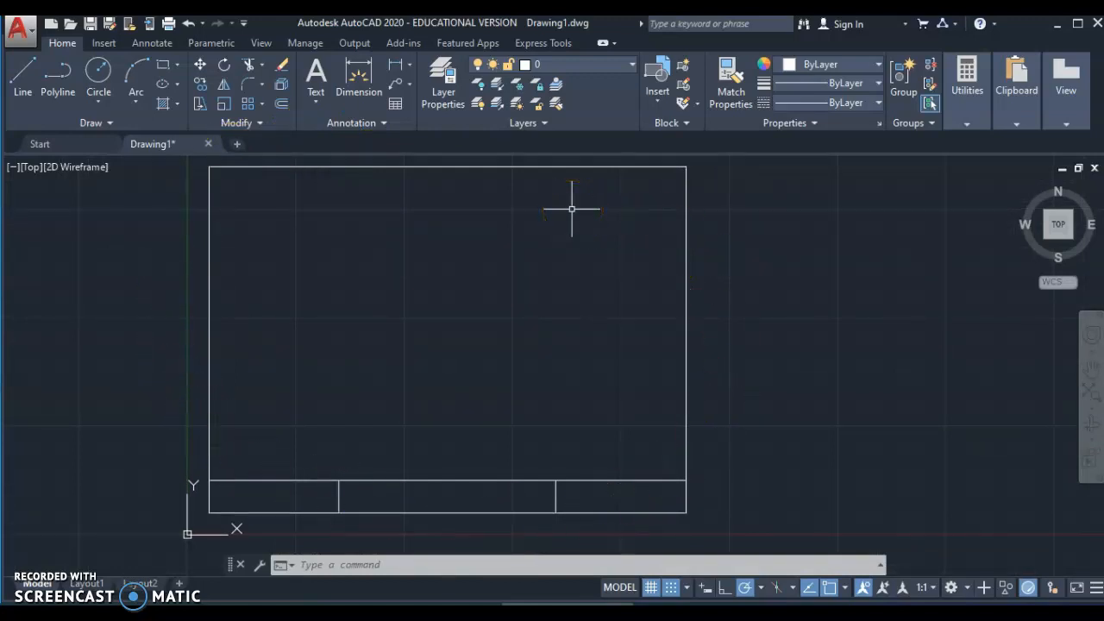
{"action": "scroll", "coordinate": [351, 460], "scroll_direction": "up", "scroll_amount": 2}
{"action": "middle_click_drag", "start_coordinate": [310, 465], "coordinate": [572, 310]}
{"action": "scroll", "coordinate": [567, 330], "scroll_direction": "up", "scroll_amount": 2}
{"action": "middle_click_drag", "start_coordinate": [470, 397], "coordinate": [567, 339]}
{"action": "scroll", "coordinate": [565, 340], "scroll_direction": "up", "scroll_amount": 2}
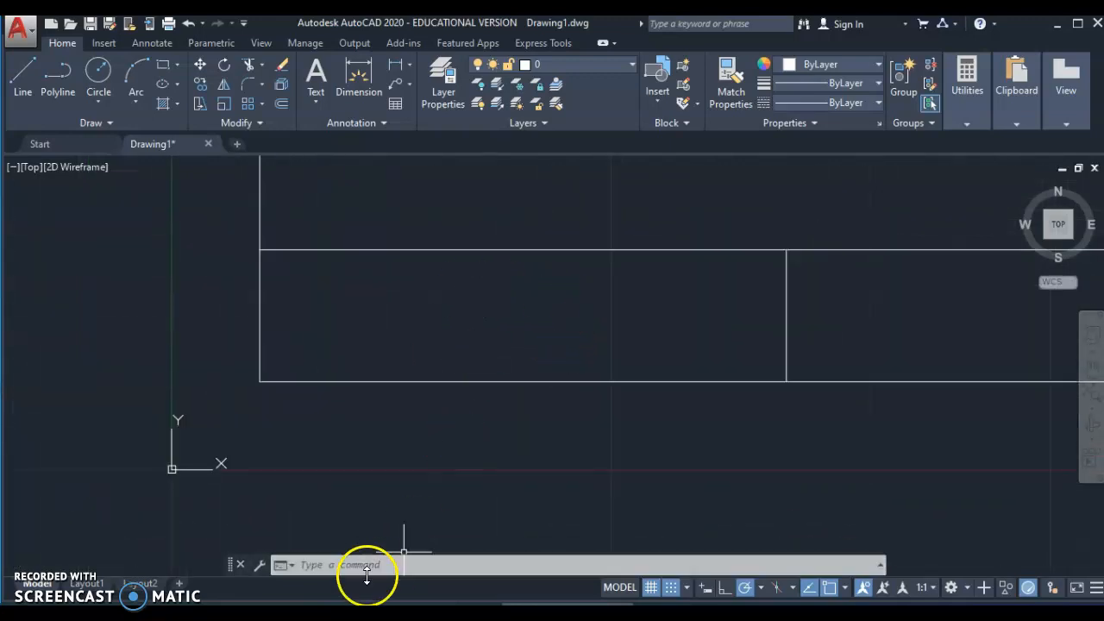
- Start single-line TEXT in the left cell with Snap off, height 0.125, rotation 0
{"action": "left_click", "coordinate": [314, 563]}
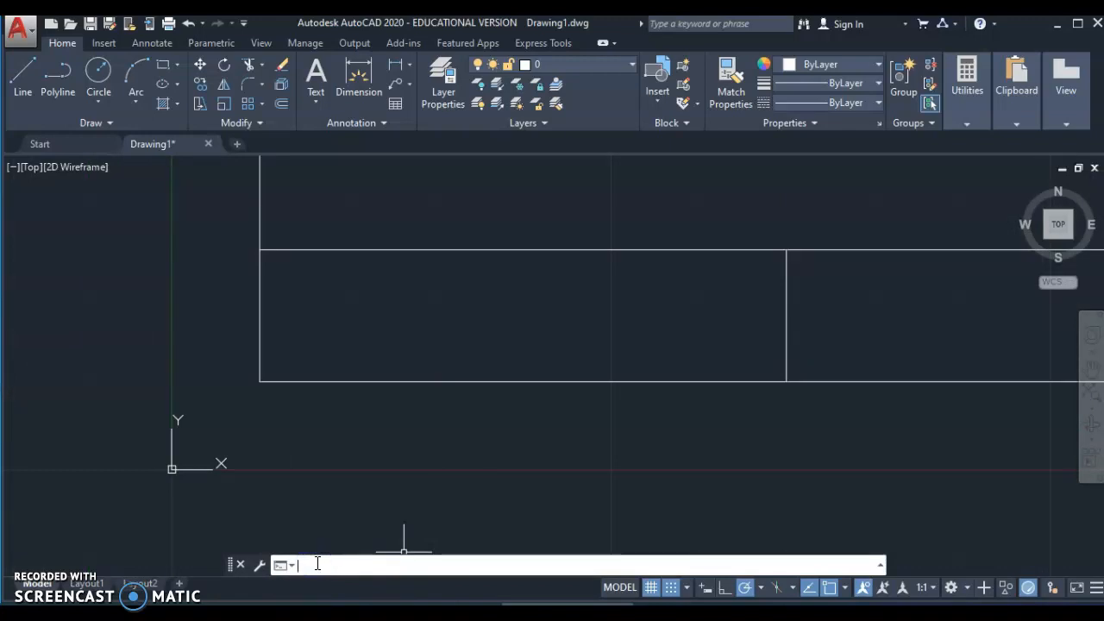
{"action": "type", "text": "text"}
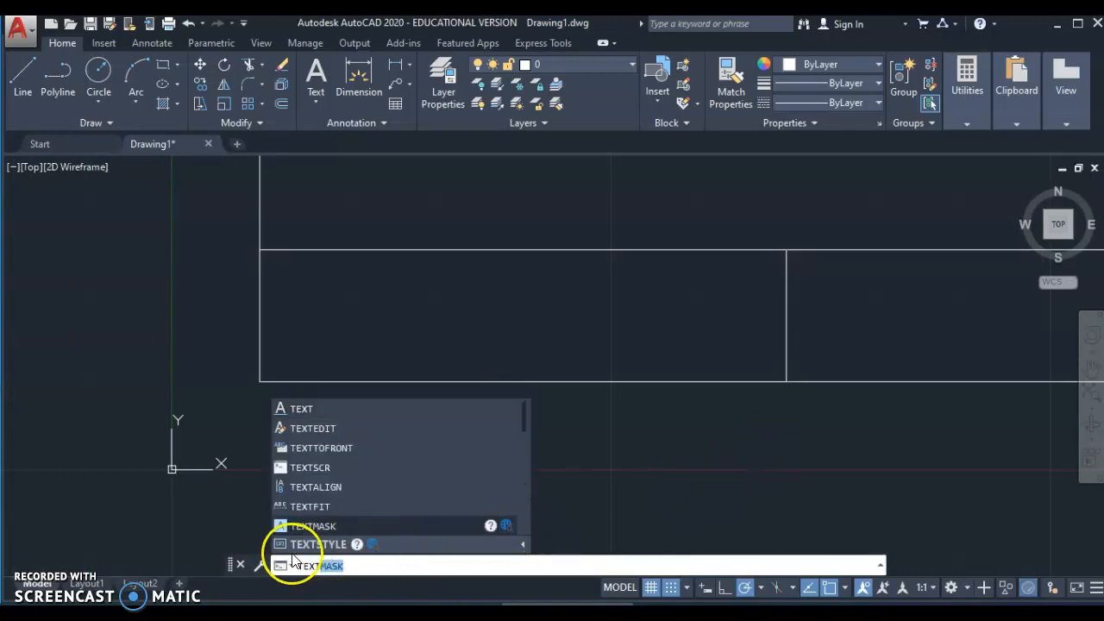
{"action": "left_click", "coordinate": [303, 409]}
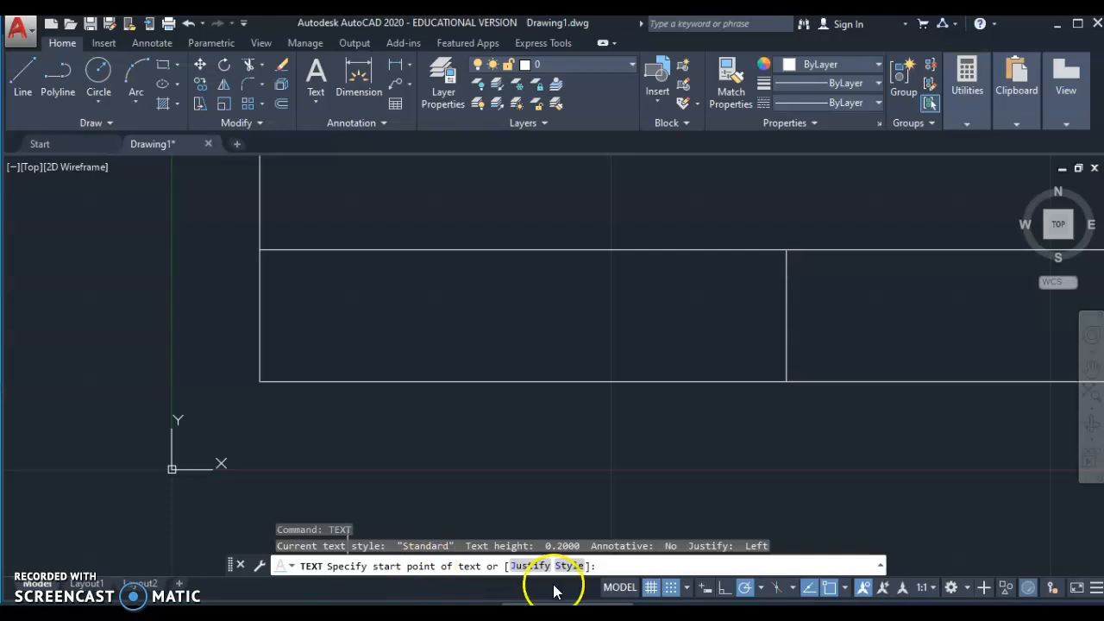
{"action": "left_click", "coordinate": [670, 590]}
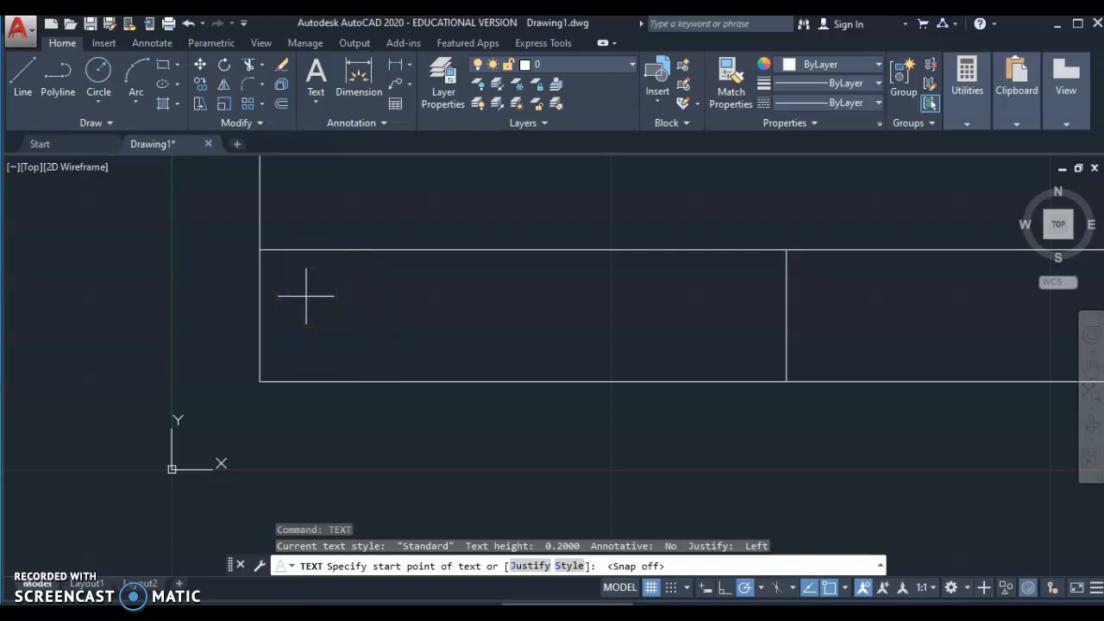
{"action": "left_click", "coordinate": [306, 297]}
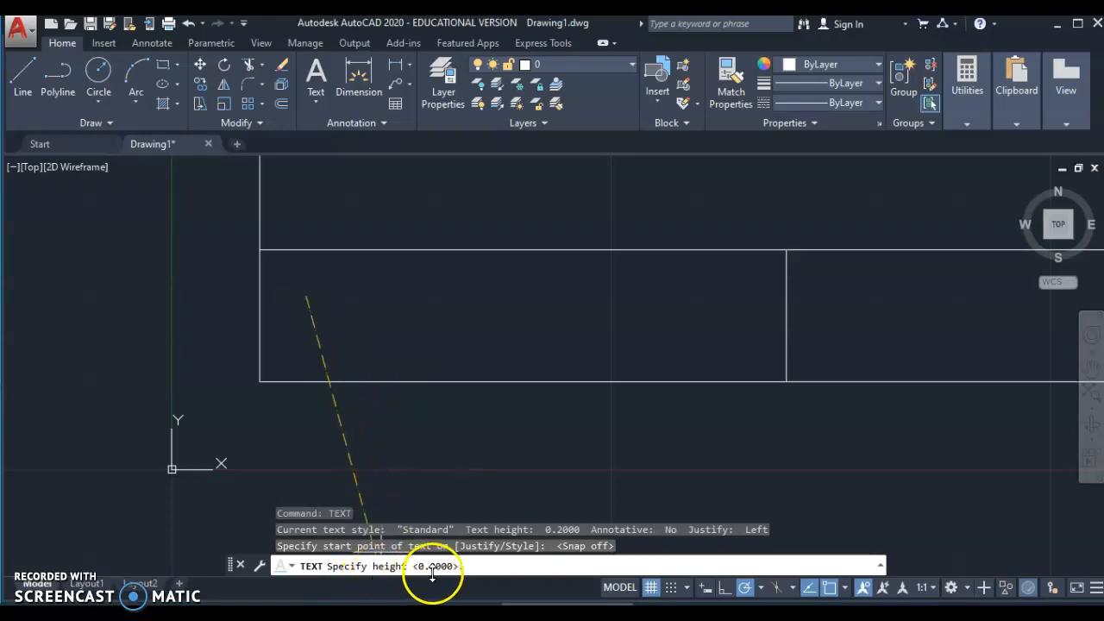
{"action": "left_click", "coordinate": [482, 565]}
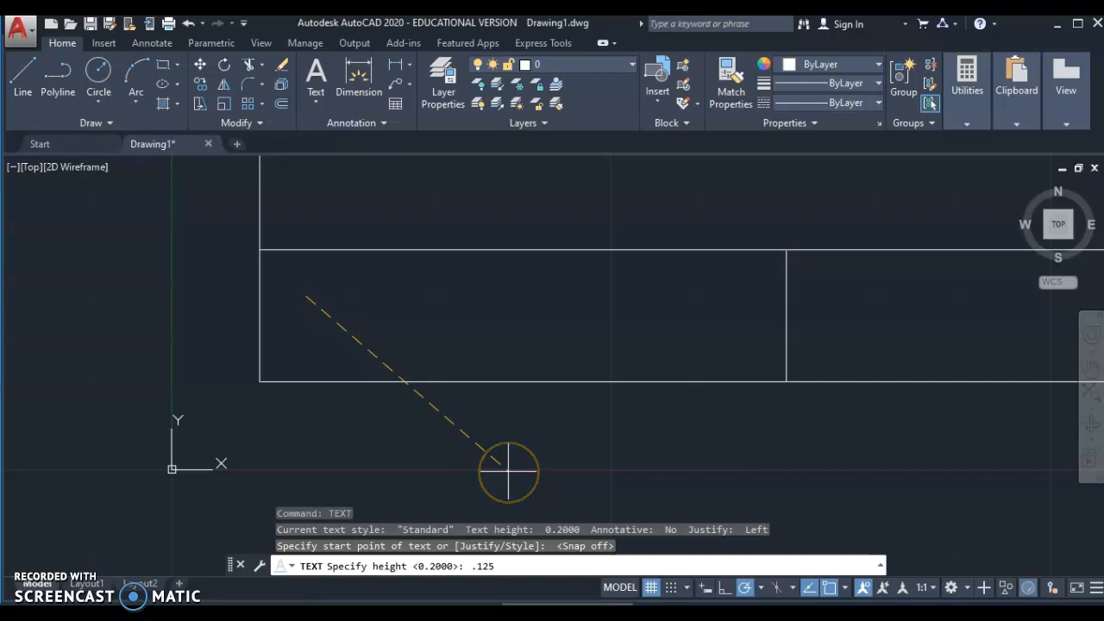
{"action": "key", "text": "Return"}
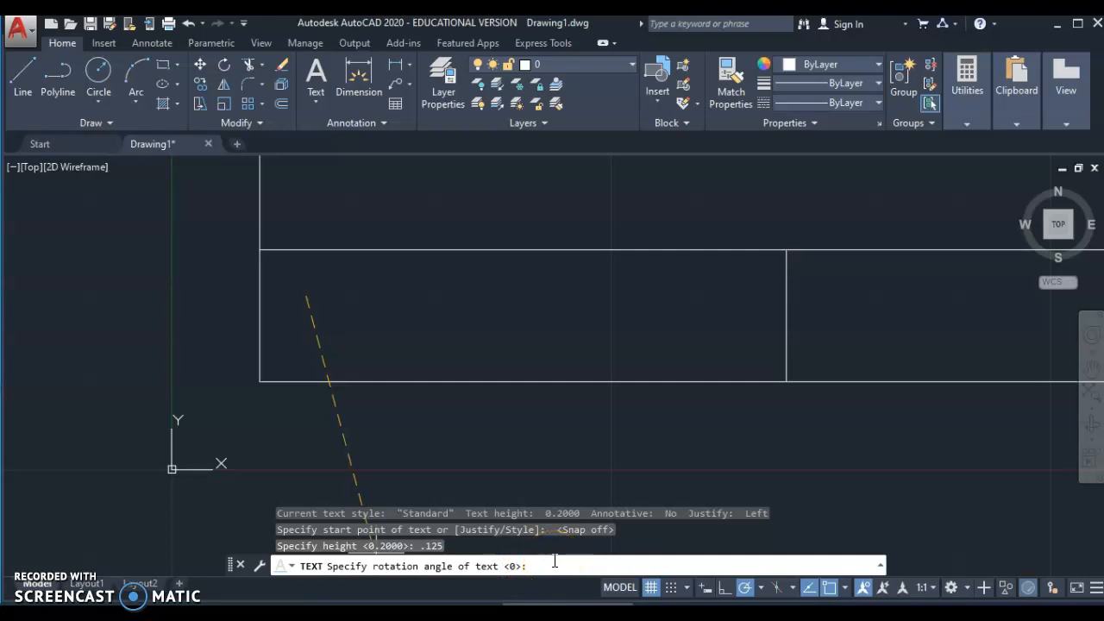
{"action": "key", "text": "Return"}
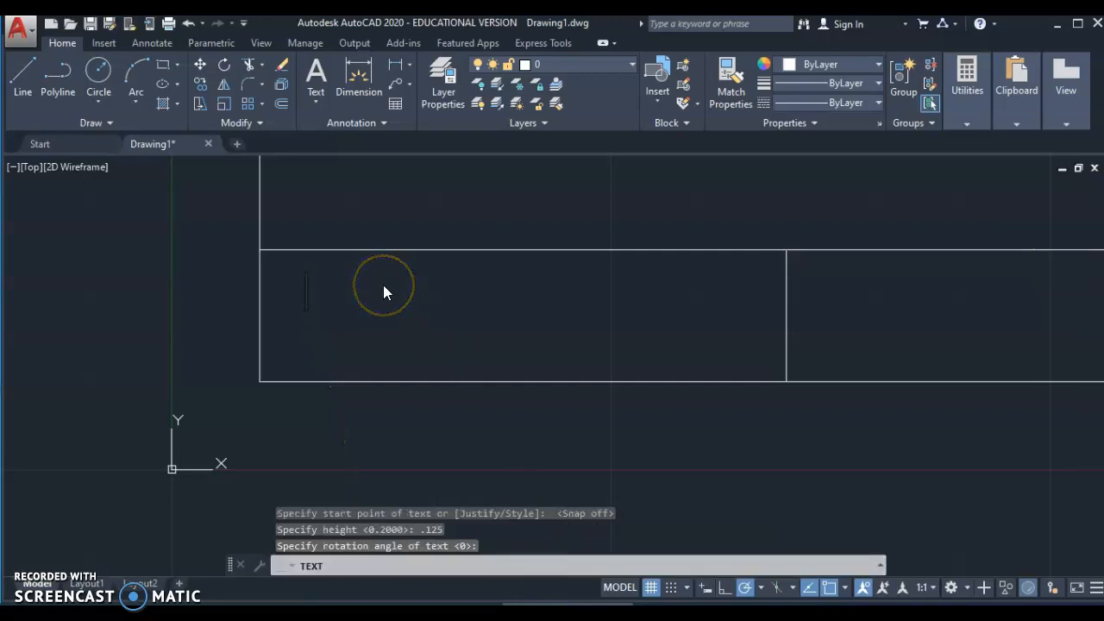
- Enter 'ROGERS HIGH SCHOOL' with 'ROGERS, MN' on the line below
{"action": "type", "text": "RO"}
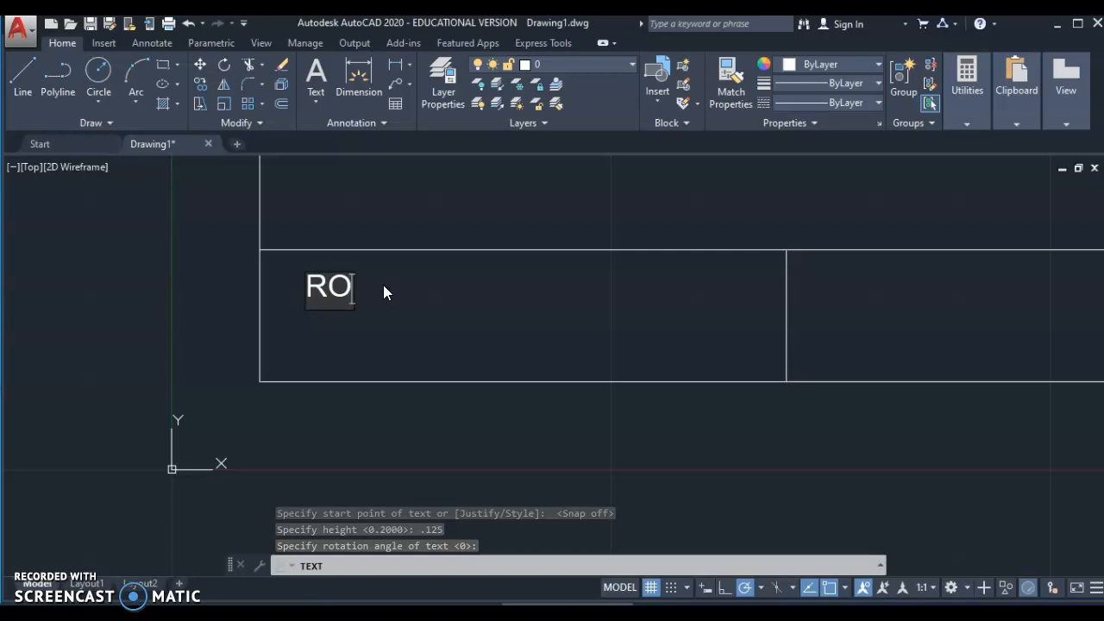
{"action": "type", "text": "GERS HI"}
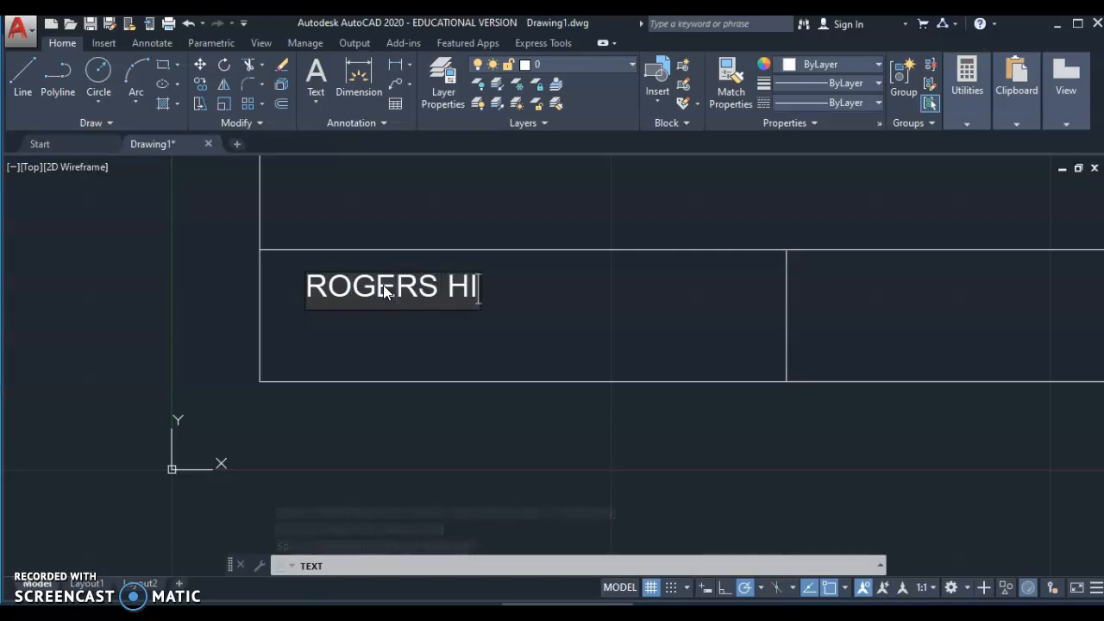
{"action": "type", "text": "GH SCHOOL"}
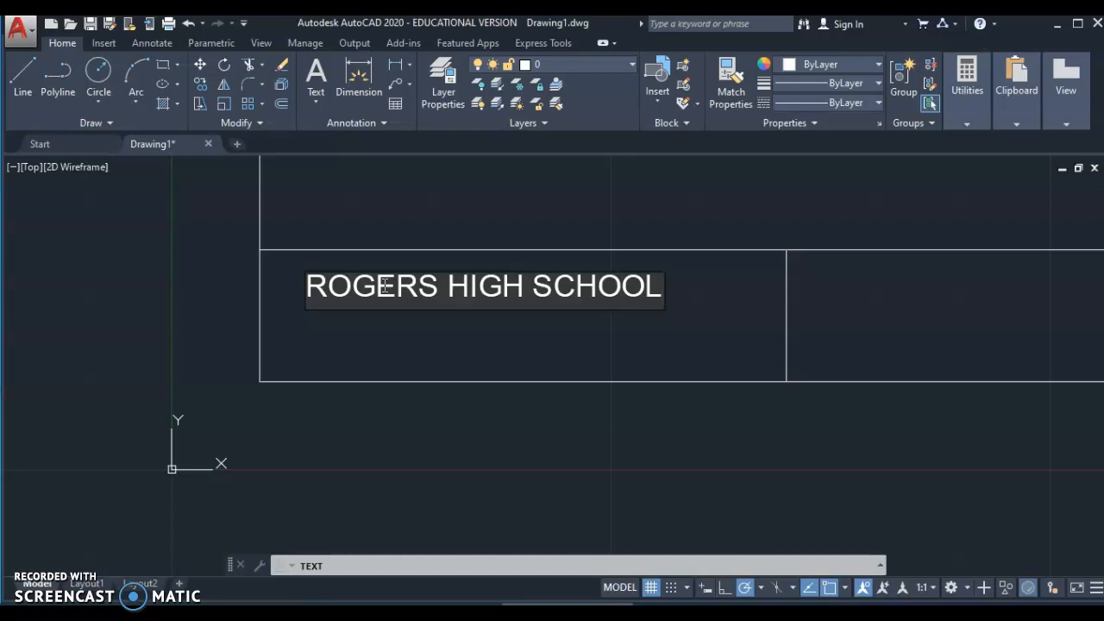
{"action": "key", "text": "Return"}
{"action": "type", "text": "ROG"}
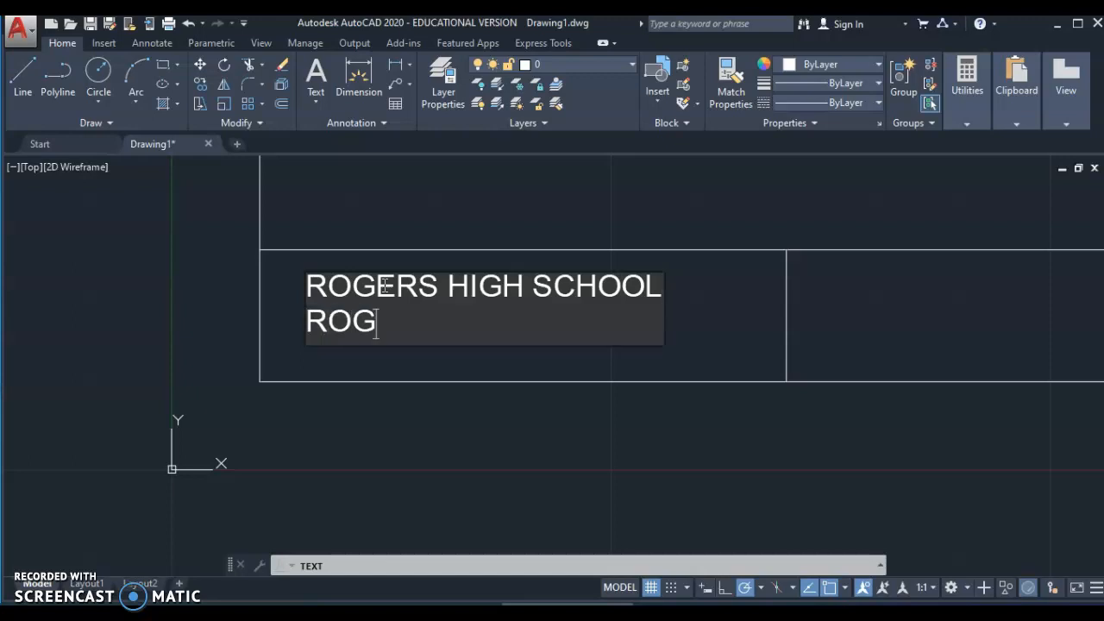
{"action": "type", "text": "ERS"}
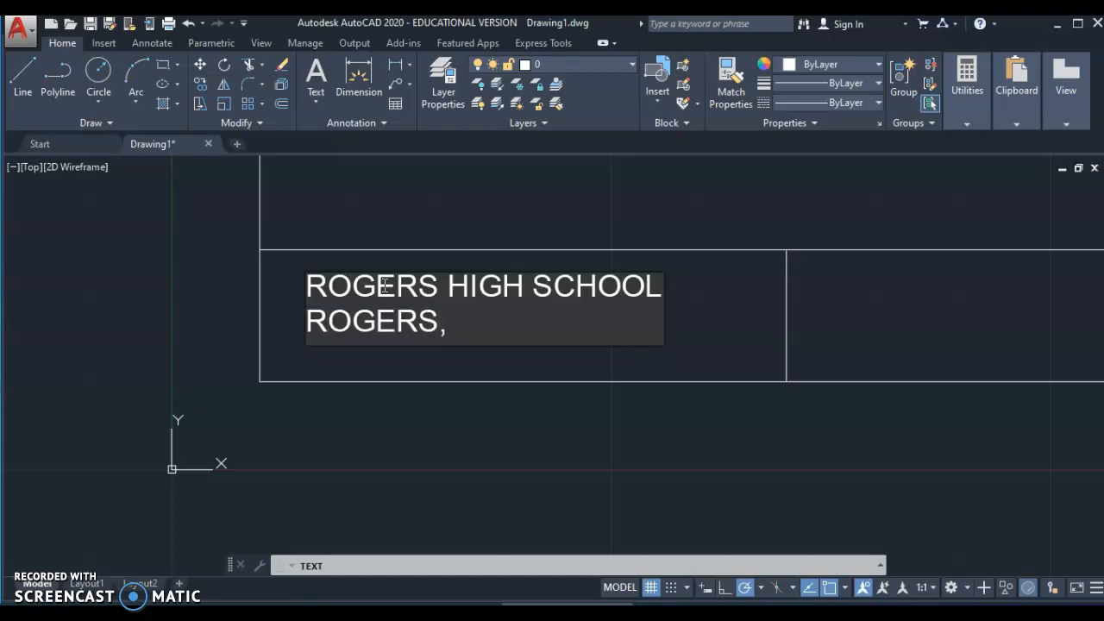
{"action": "type", "text": ", MN"}
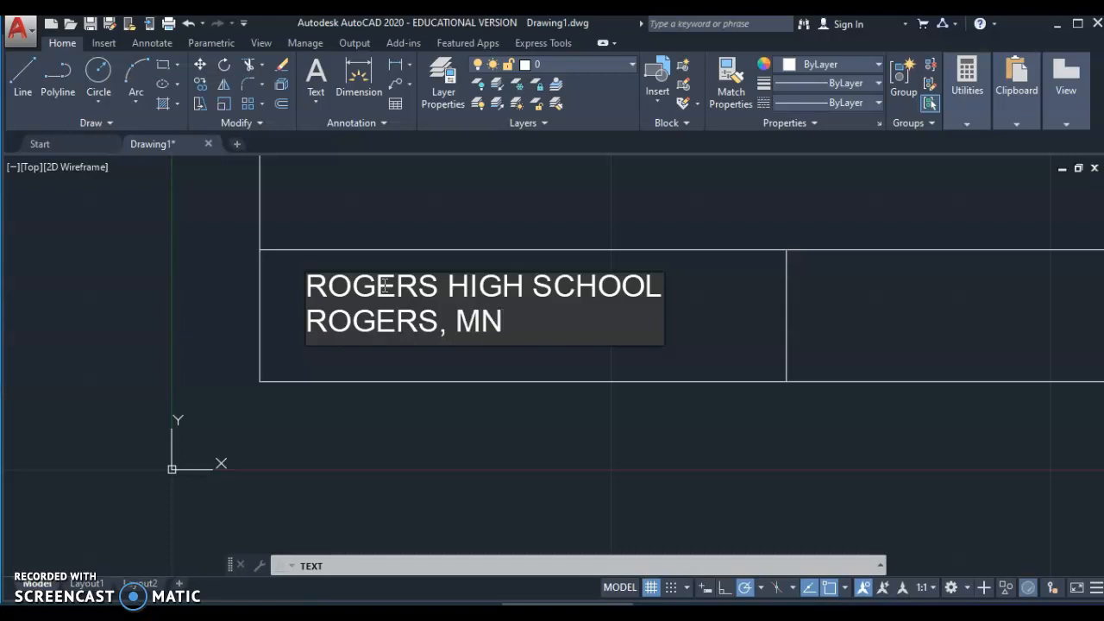
{"action": "key", "text": "Return"}
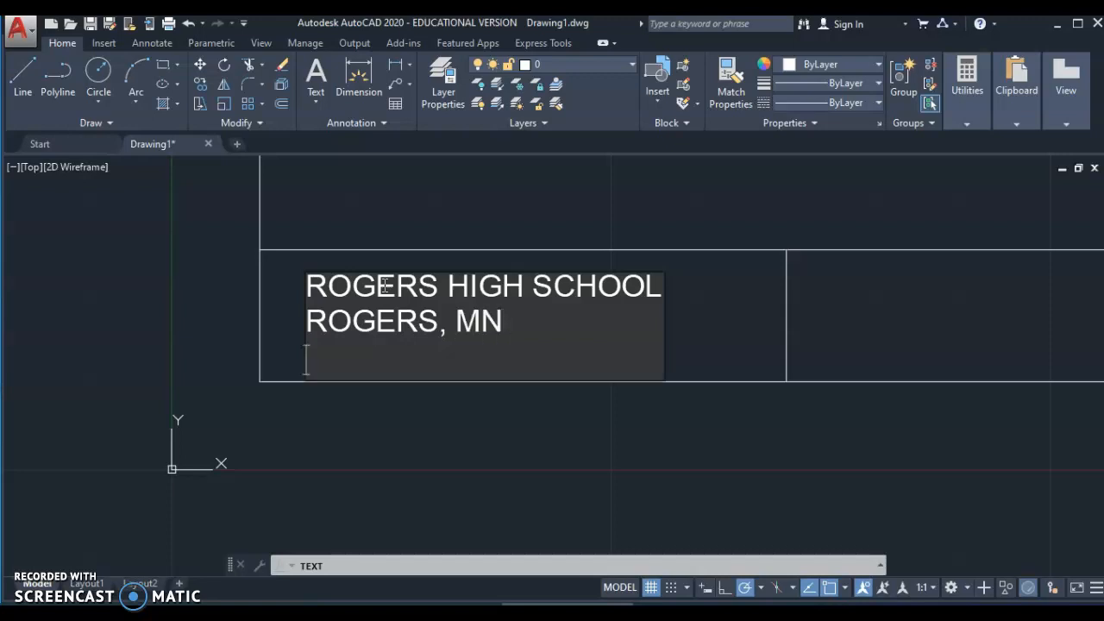
{"action": "key", "text": "Return"}
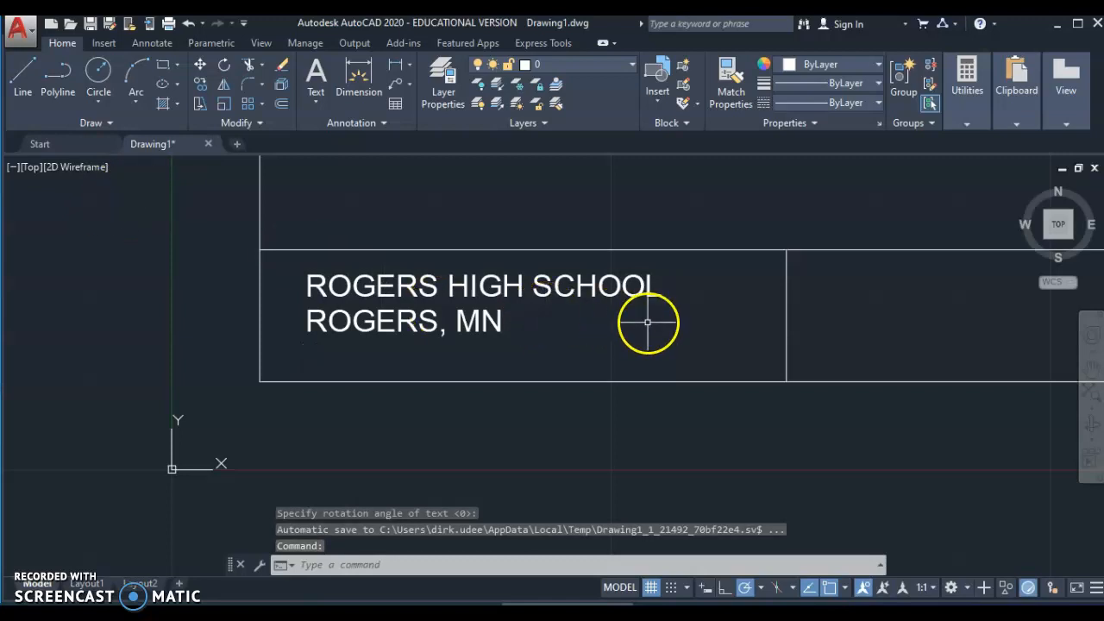
- Start single-line TEXT in the middle cell at 0.1250 height and 0 rotation
{"action": "scroll", "coordinate": [647, 321], "scroll_direction": "down", "scroll_amount": 3}
{"action": "middle_click_drag", "start_coordinate": [648, 321], "coordinate": [129, 336]}
{"action": "scroll", "coordinate": [630, 336], "scroll_direction": "up", "scroll_amount": 4}
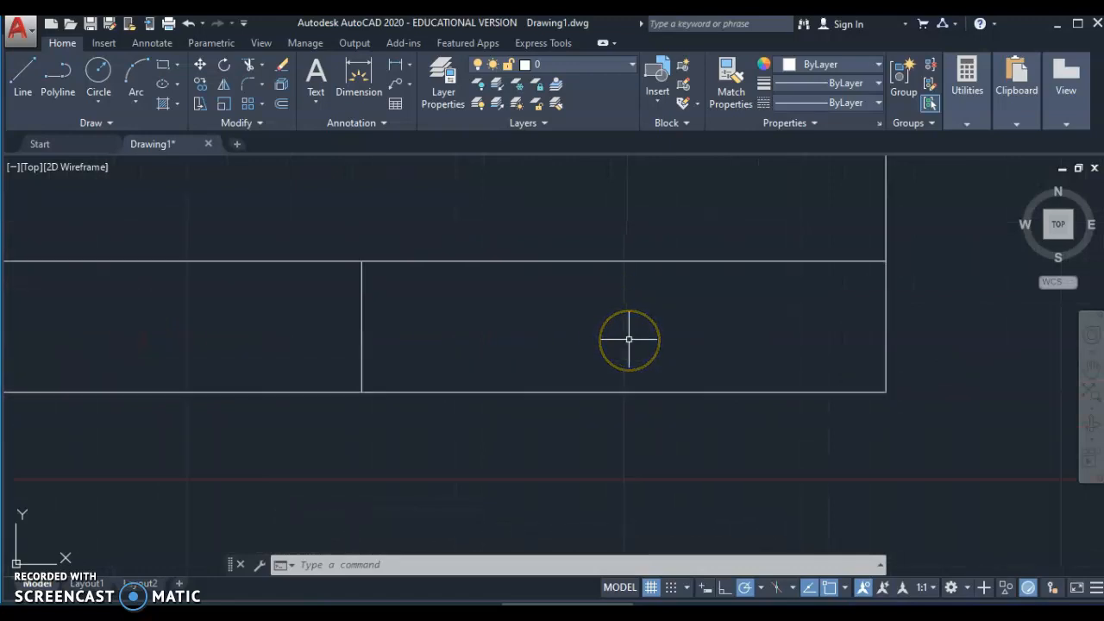
{"action": "middle_click_drag", "start_coordinate": [631, 328], "coordinate": [520, 345]}
{"action": "left_click", "coordinate": [312, 564]}
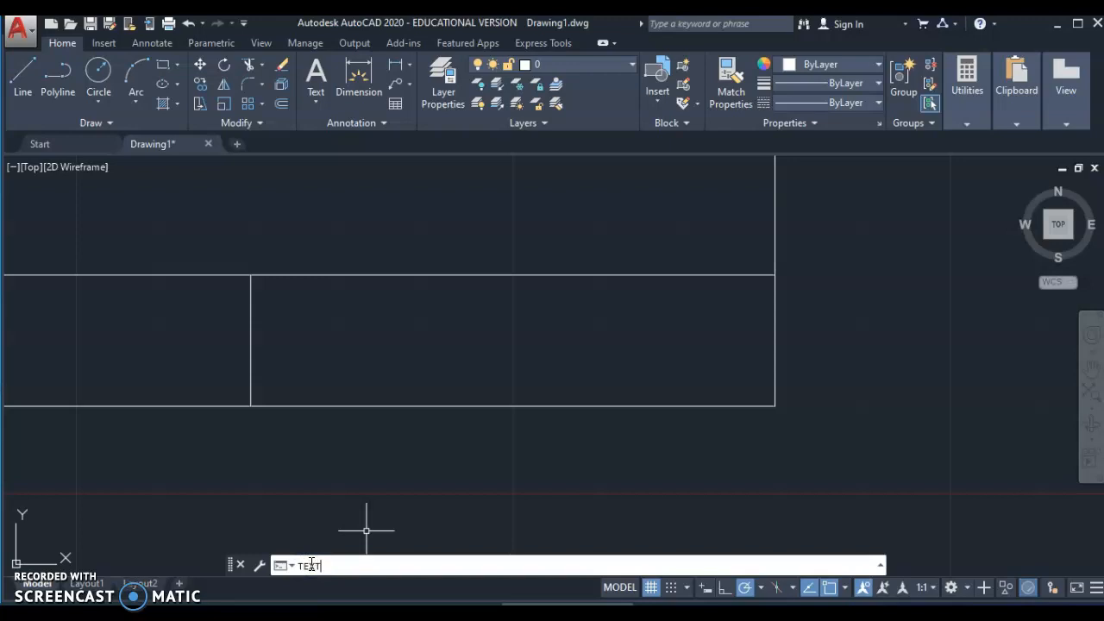
{"action": "type", "text": "TEXT"}
{"action": "key", "text": "Return"}
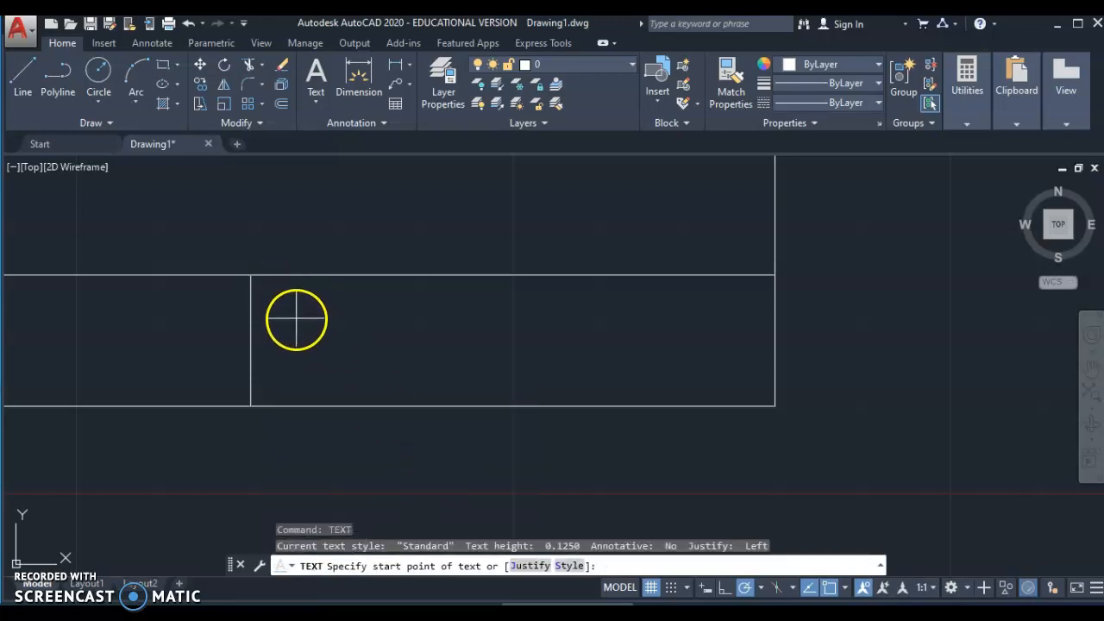
{"action": "left_click", "coordinate": [296, 317]}
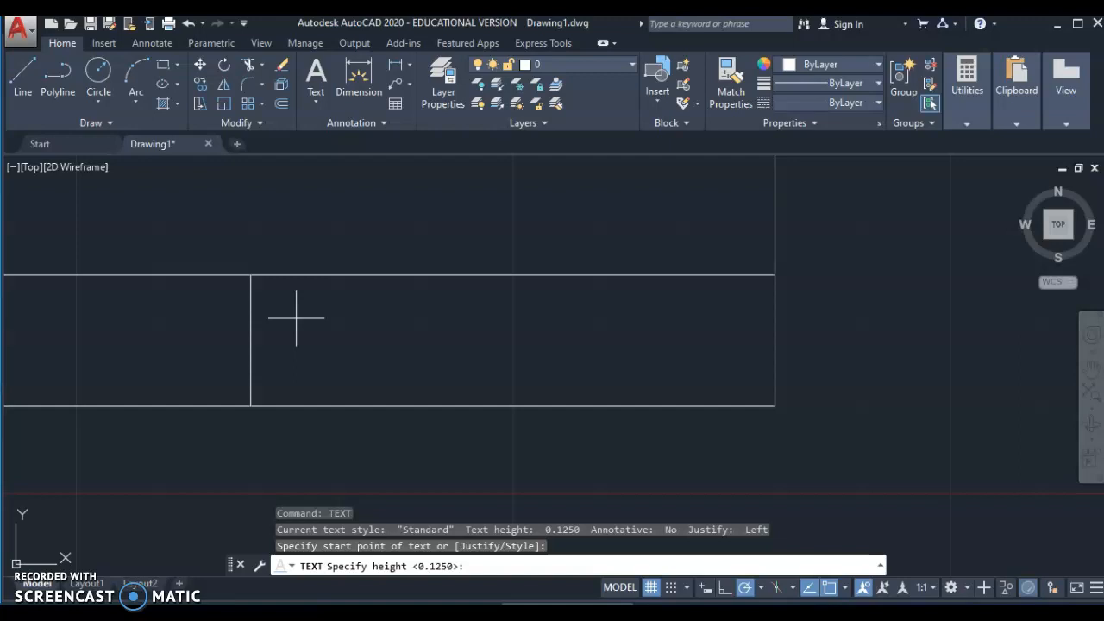
{"action": "key", "text": "Return"}
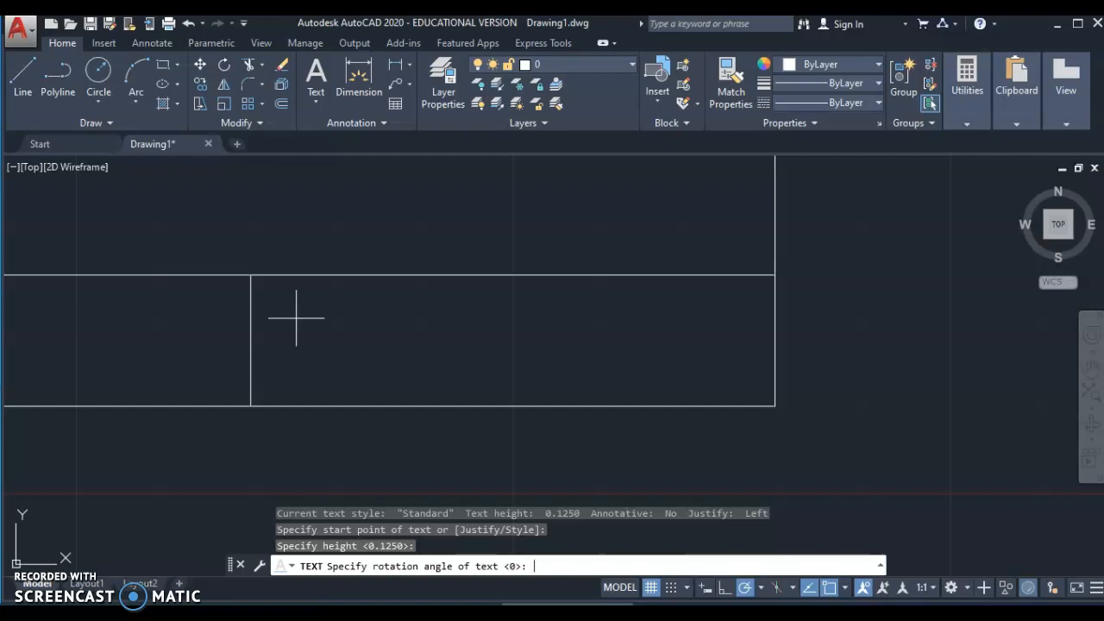
{"action": "key", "text": "Return"}
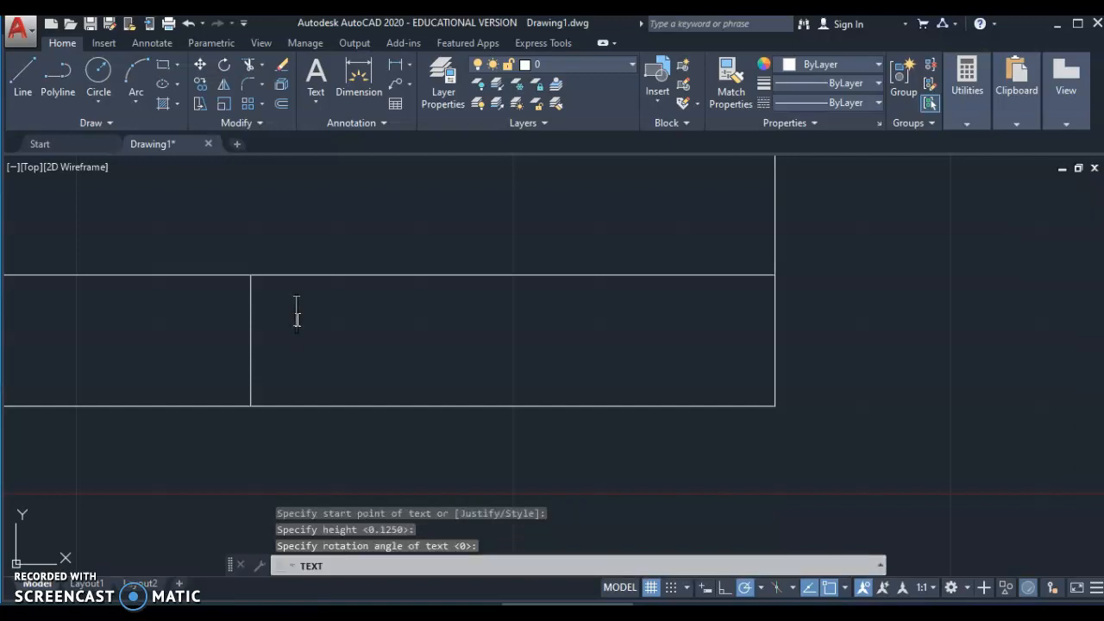
- Type the student's name with 'CAD 1' on the second line
{"action": "key", "text": "Return"}
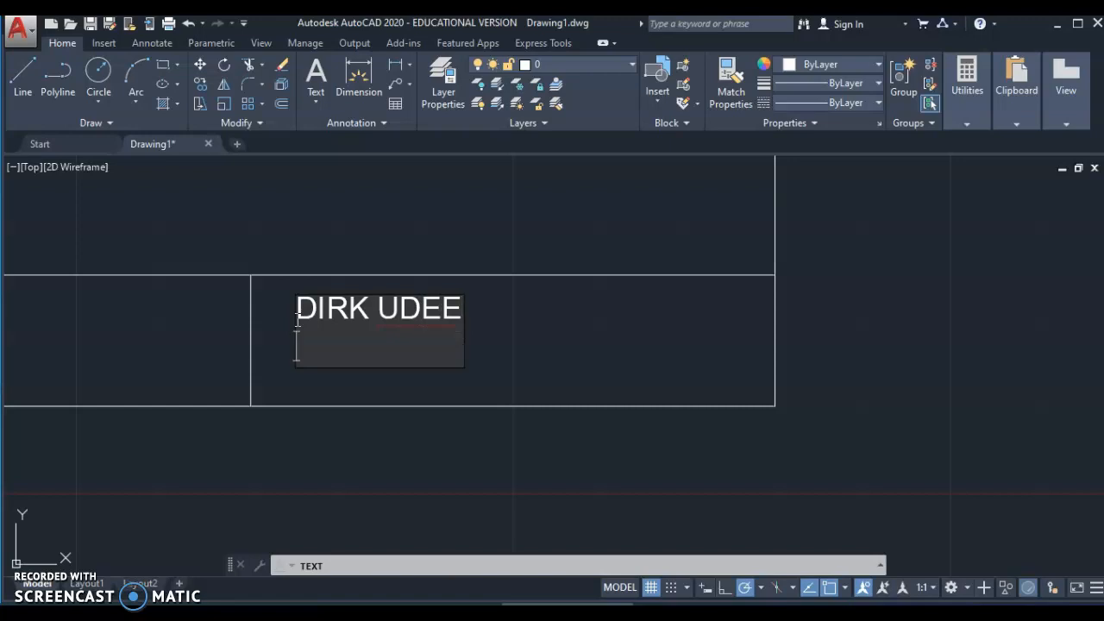
{"action": "type", "text": "CAD 1"}
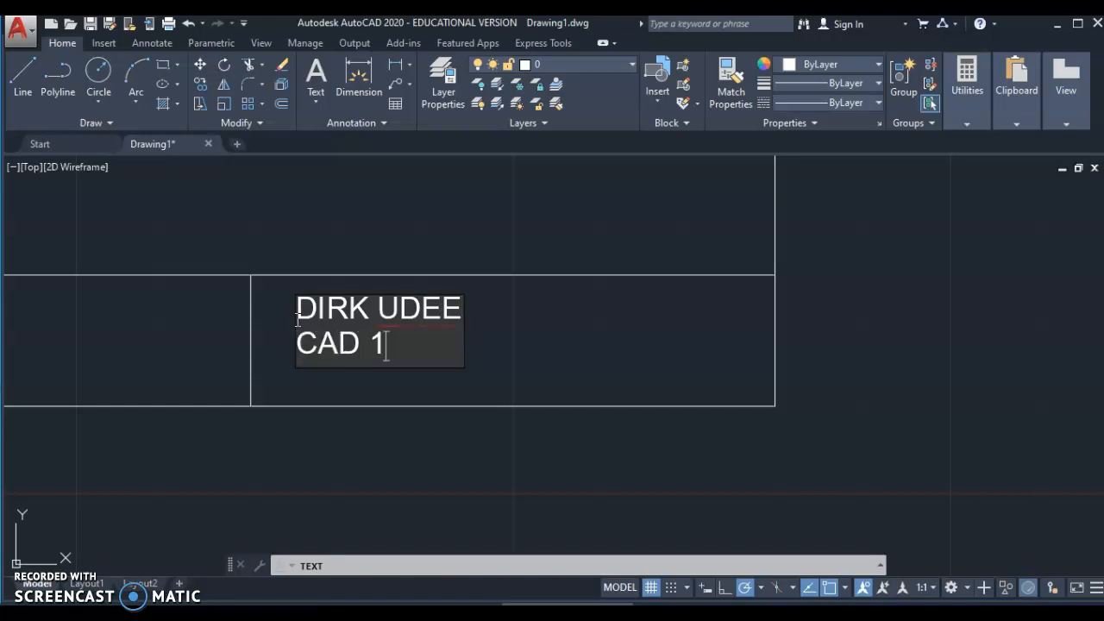
{"action": "key", "text": "Return"}
{"action": "key", "text": "Return"}
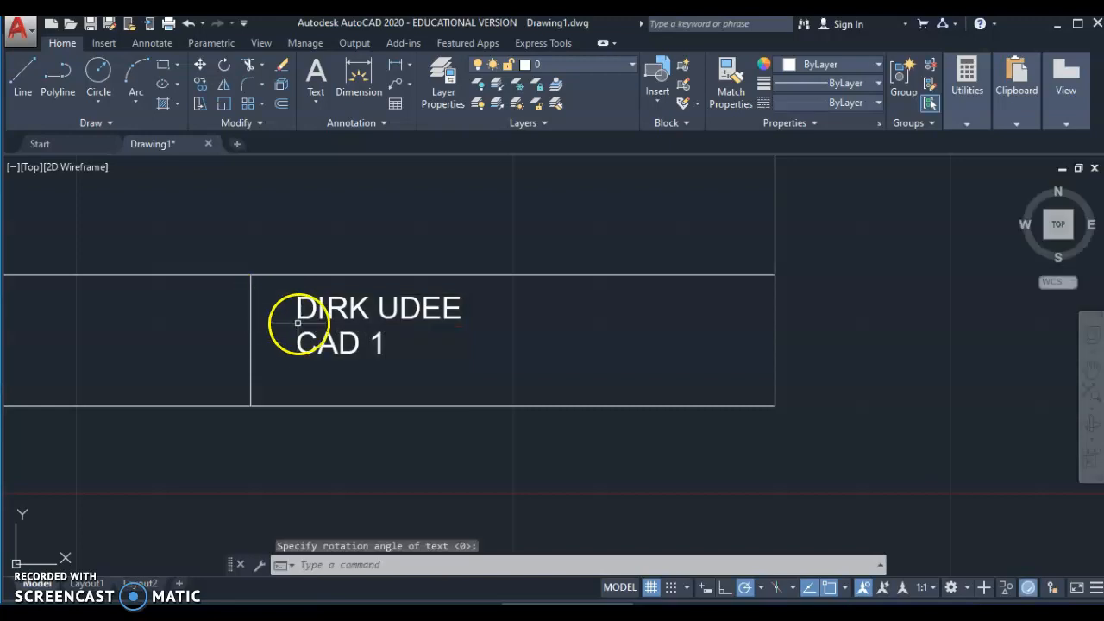
- Zoom and pan so the whole border and title block are visible
{"action": "scroll", "coordinate": [306, 325], "scroll_direction": "down", "scroll_amount": 1}
{"action": "scroll", "coordinate": [303, 302], "scroll_direction": "down", "scroll_amount": 1}
{"action": "middle_click_drag", "start_coordinate": [301, 284], "coordinate": [648, 374]}
{"action": "scroll", "coordinate": [646, 369], "scroll_direction": "down", "scroll_amount": 2}
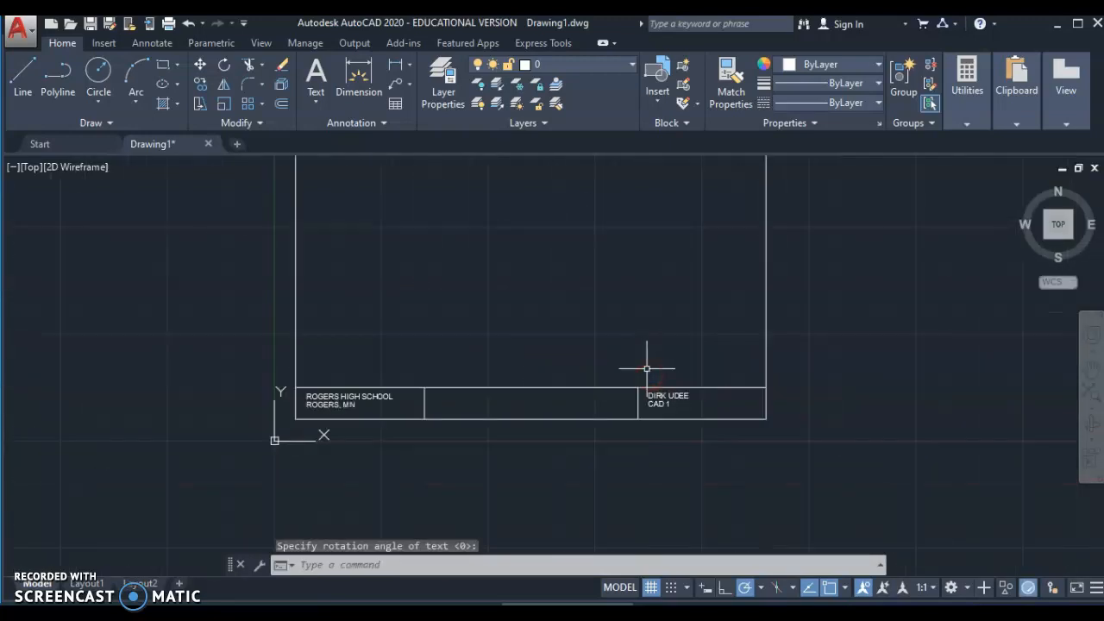
{"action": "middle_click_drag", "start_coordinate": [635, 315], "coordinate": [545, 369]}
{"action": "scroll", "coordinate": [574, 357], "scroll_direction": "up", "scroll_amount": 2}
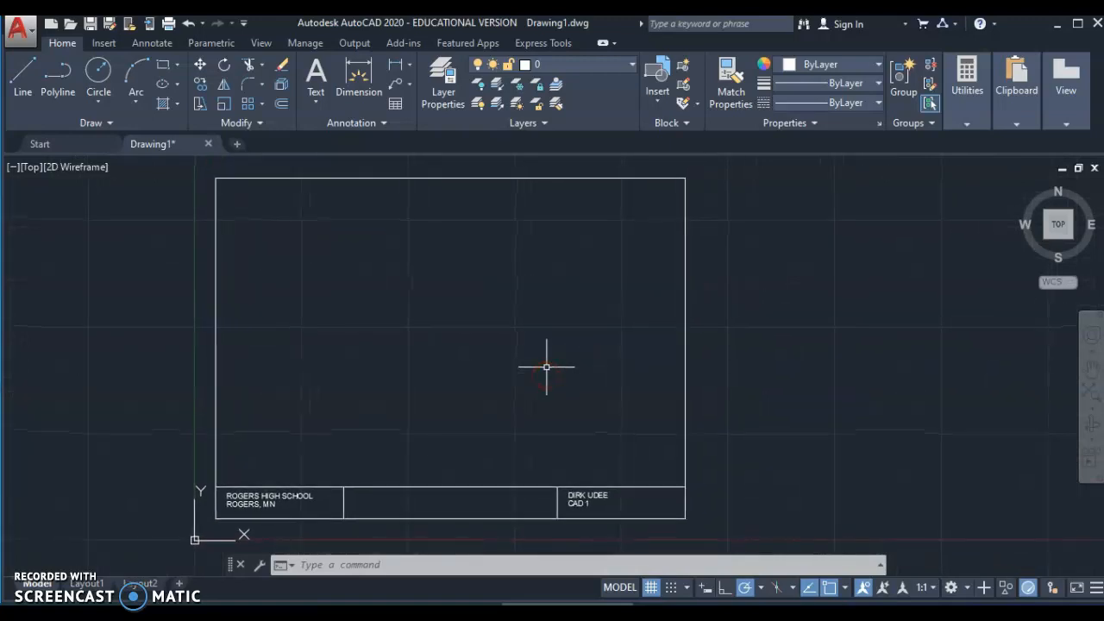
- Choose Save As to save the drawing under a new file name
{"action": "left_click", "coordinate": [111, 26]}
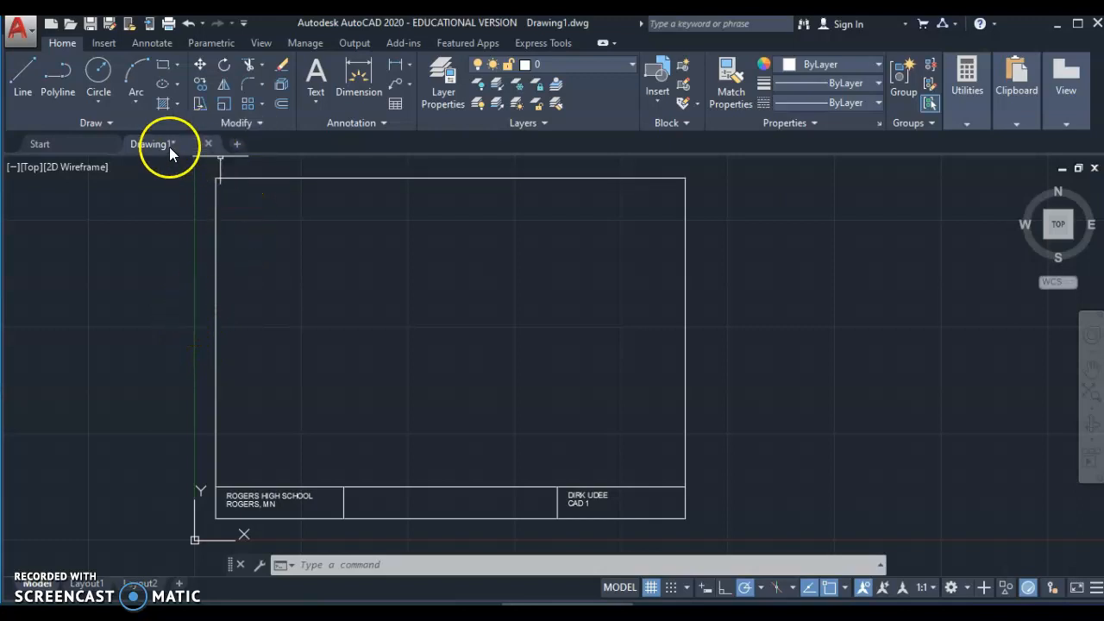
{"action": "mouse_move", "coordinate": [169, 146]}
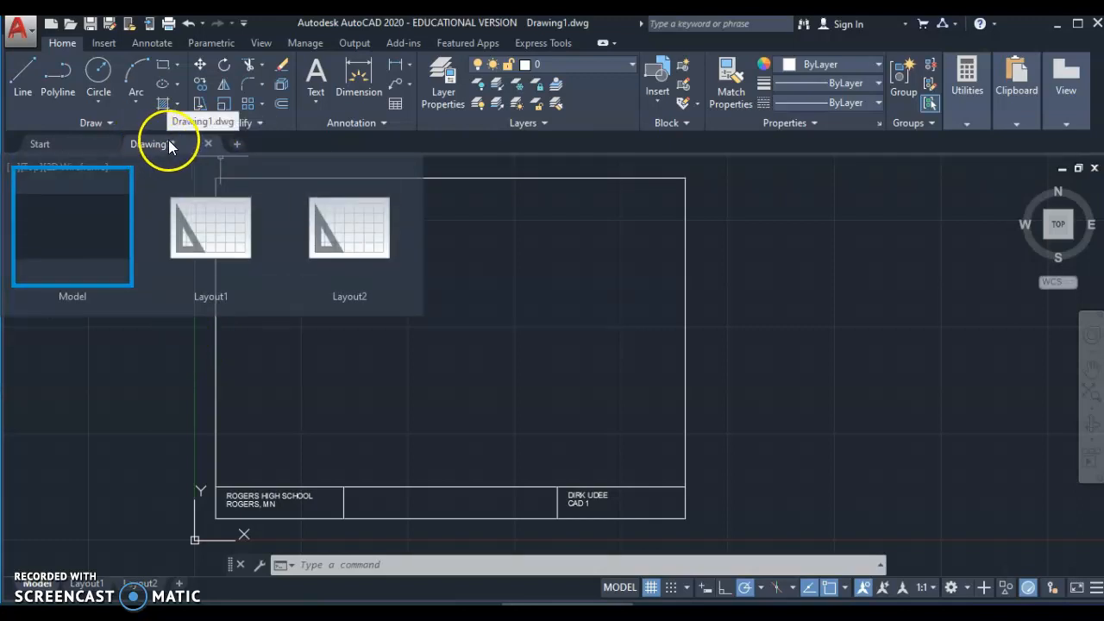
{"action": "left_click", "coordinate": [110, 28]}
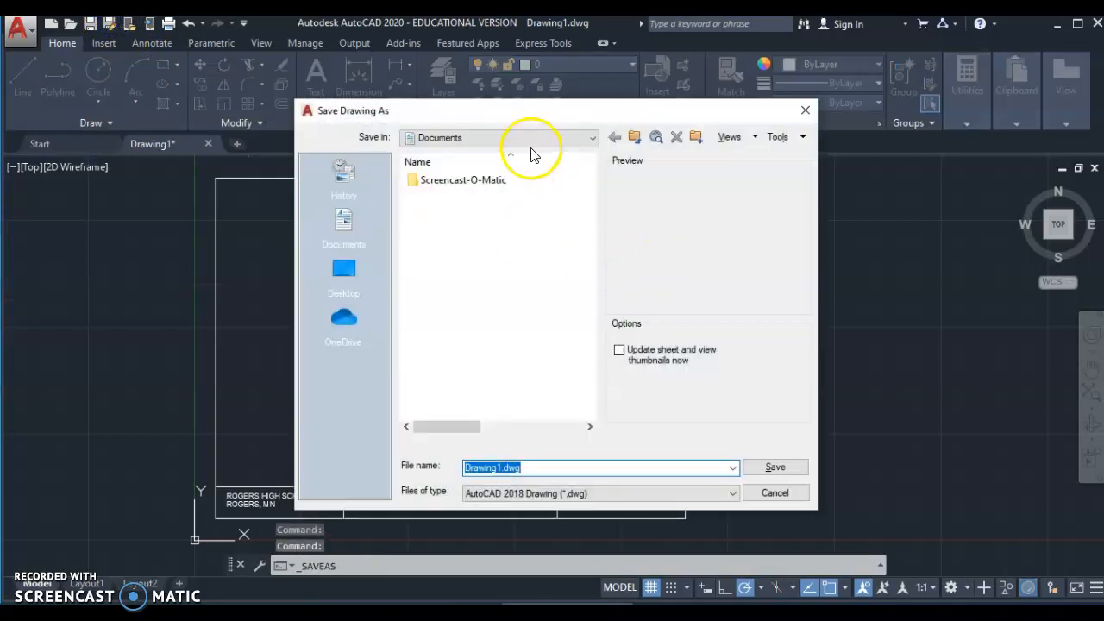
- Save the drawing as TEMPLATE A in Google Drive > My Drive
{"action": "left_click", "coordinate": [525, 137]}
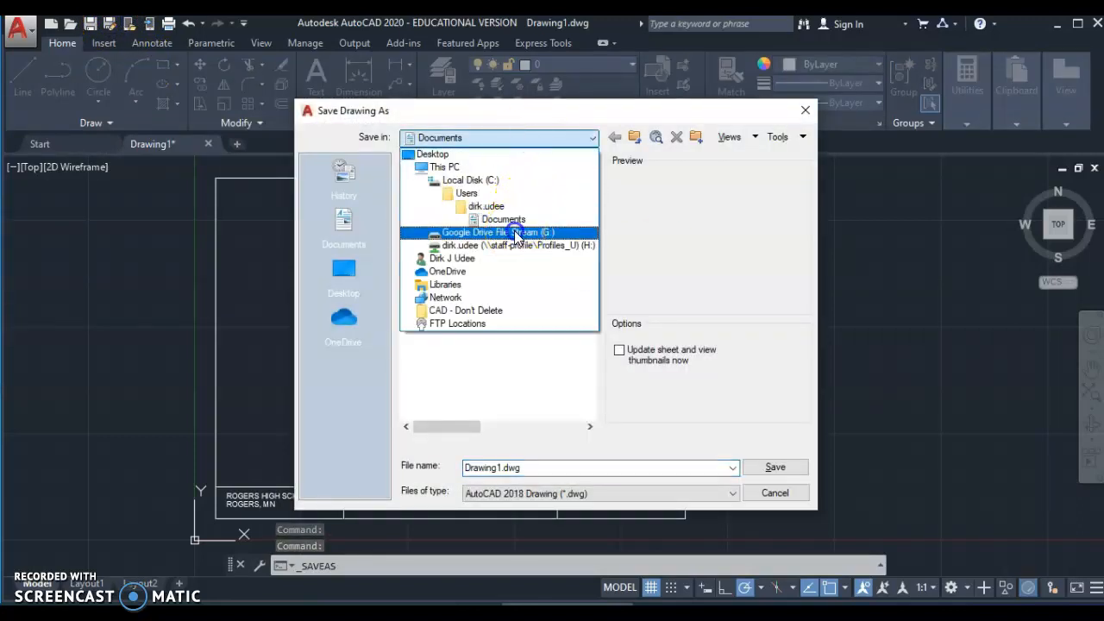
{"action": "left_click", "coordinate": [514, 232]}
{"action": "double_click", "coordinate": [450, 213]}
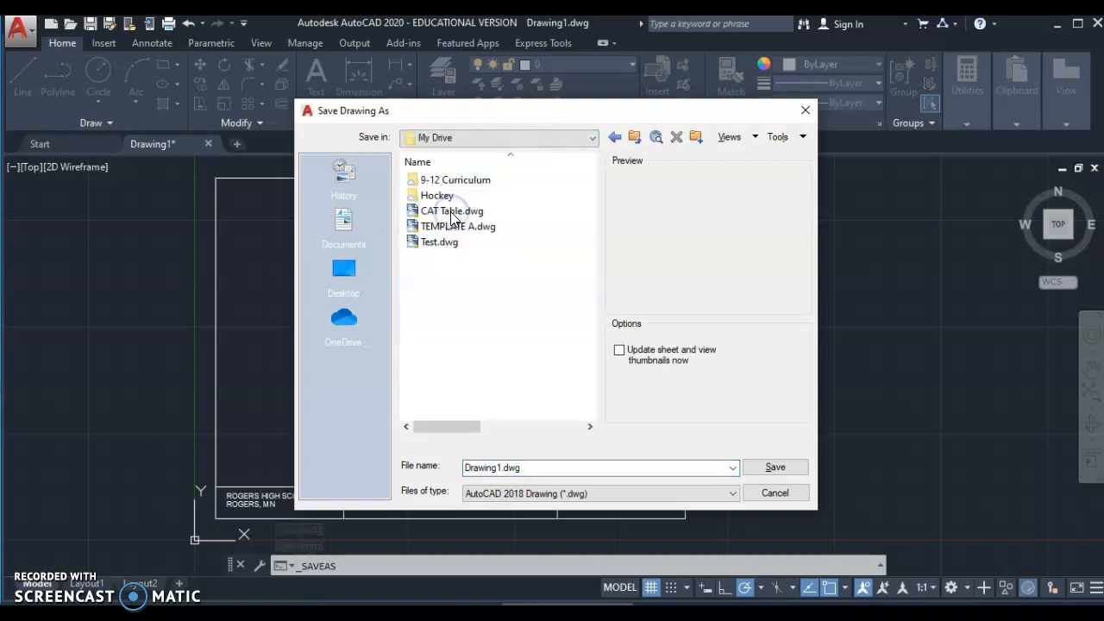
{"action": "double_click", "coordinate": [466, 466]}
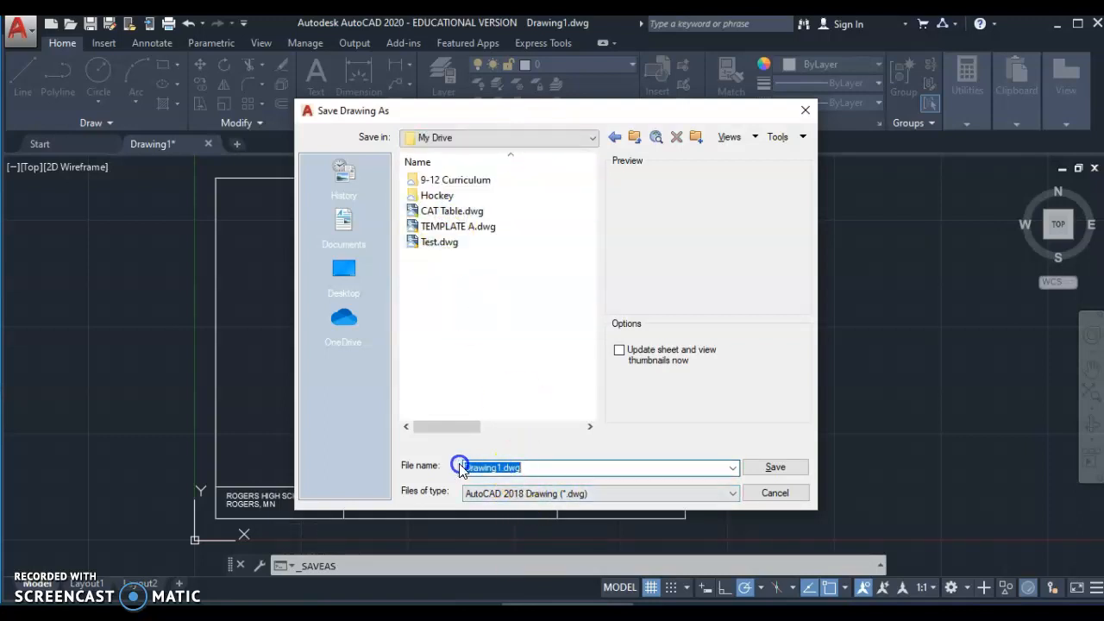
{"action": "type", "text": "TEMPLA"}
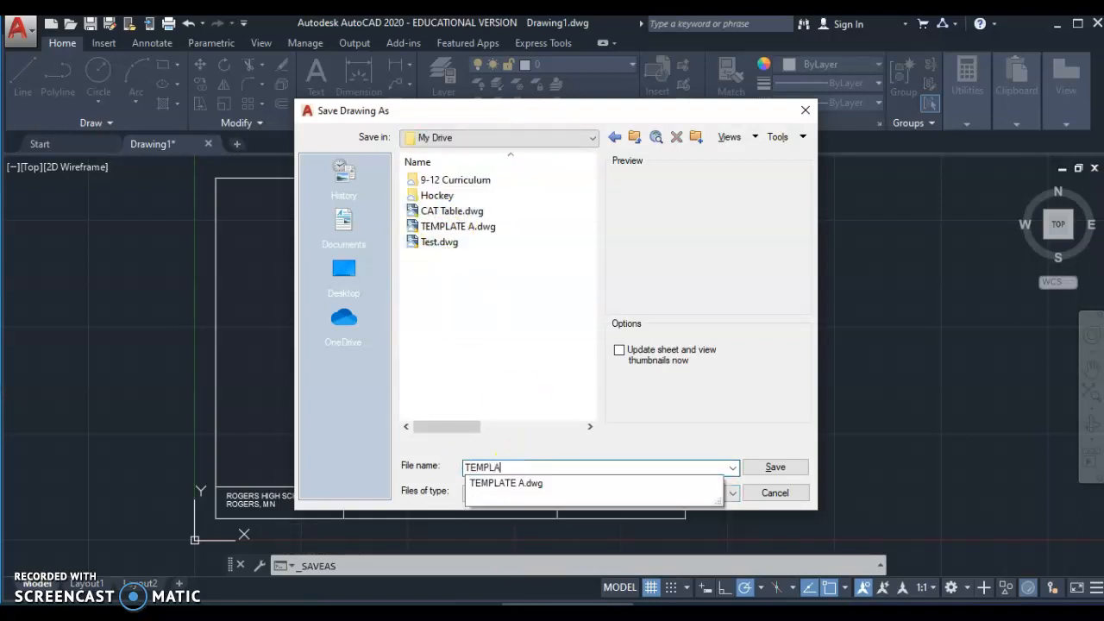
{"action": "type", "text": "TE A"}
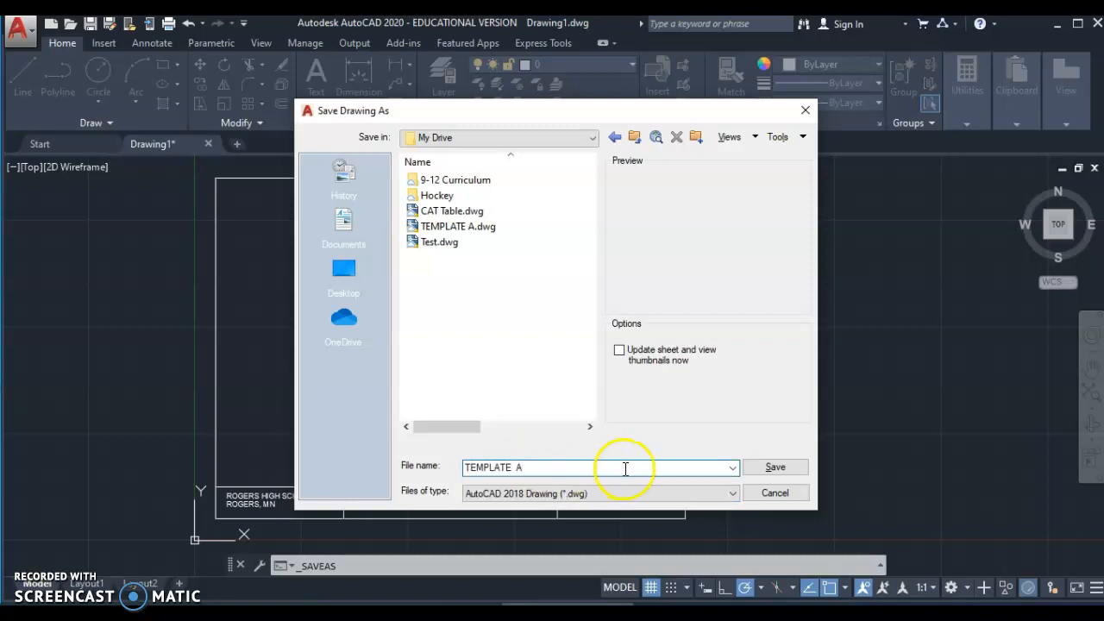
{"action": "left_click", "coordinate": [778, 466]}
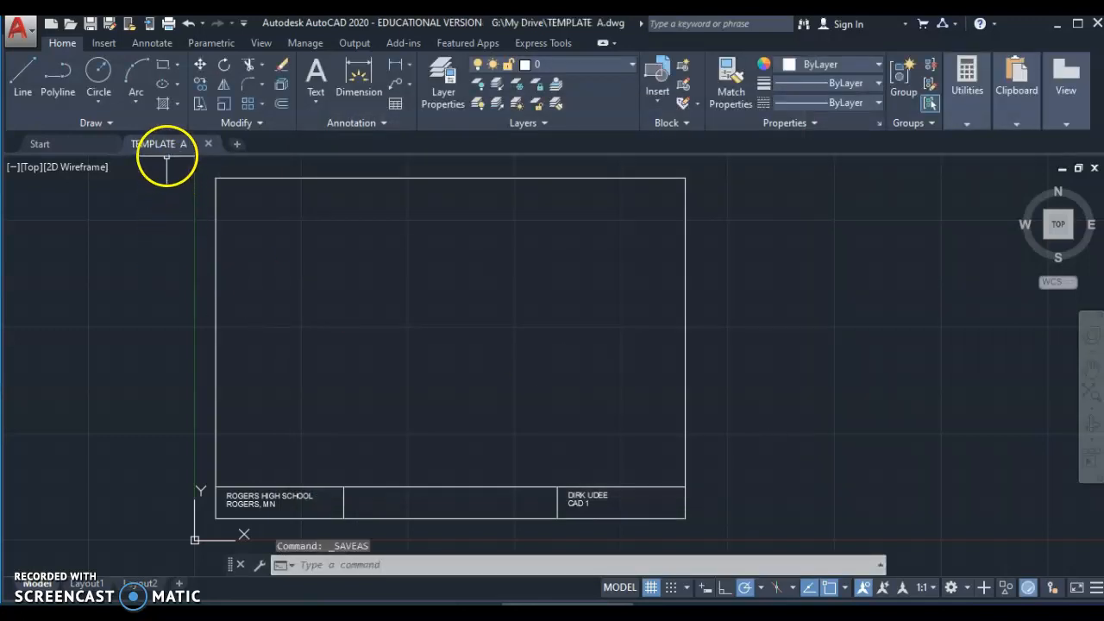
- Bring up the Select File dialog from the Quick Access Toolbar's Open icon
{"action": "mouse_move", "coordinate": [160, 145]}
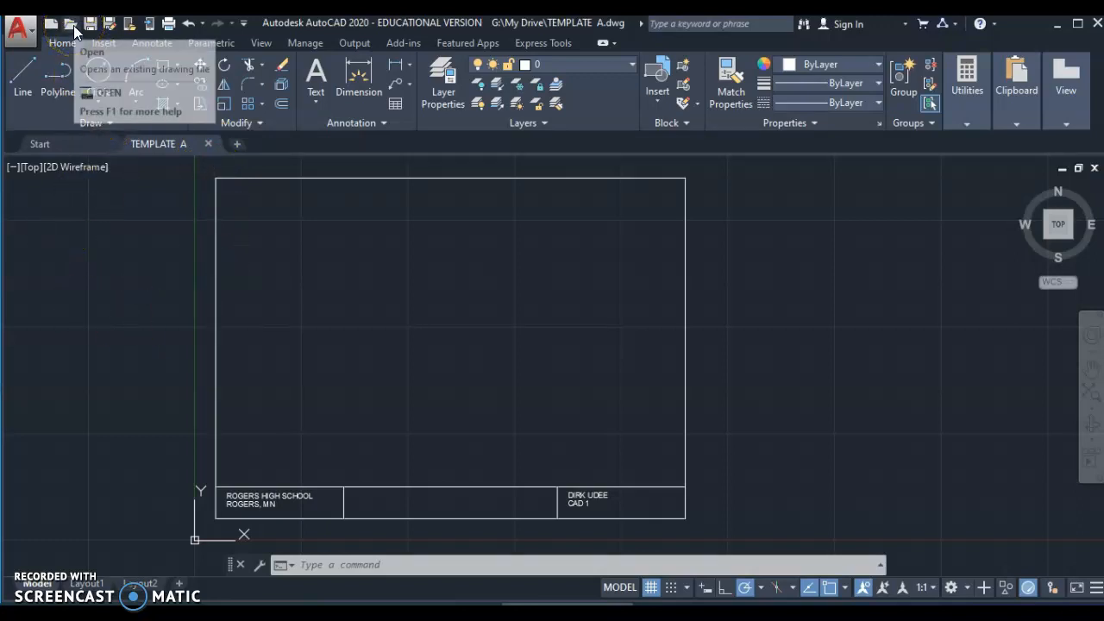
{"action": "left_click", "coordinate": [72, 25]}
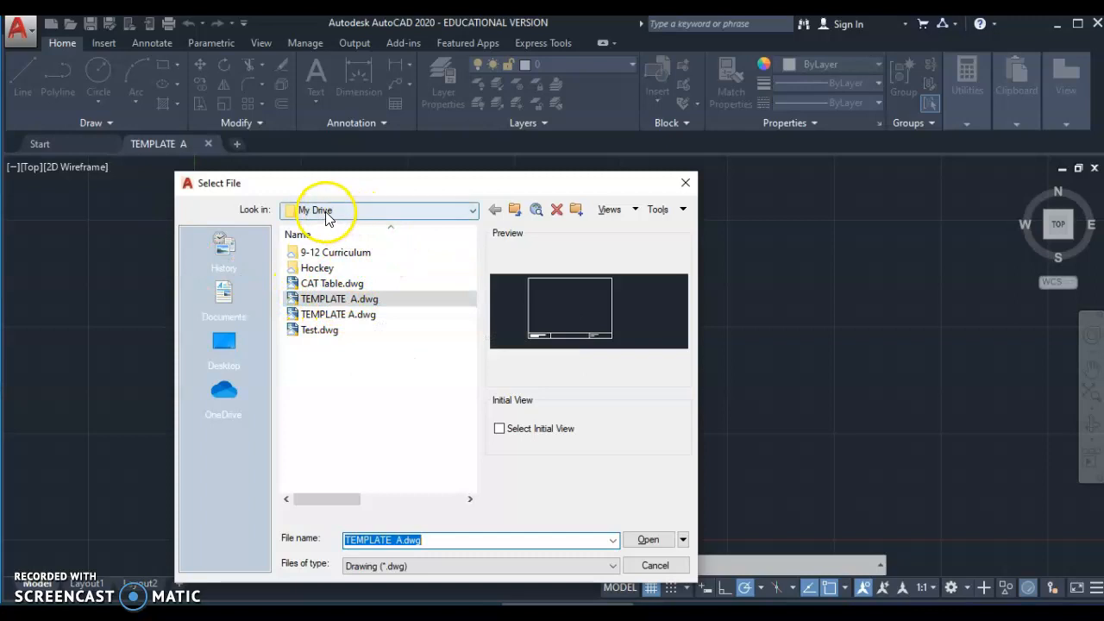
- Compare the two TEMPLATE A files in My Drive, cancel, and close the TEMPLATE A drawing
{"action": "left_click", "coordinate": [471, 210]}
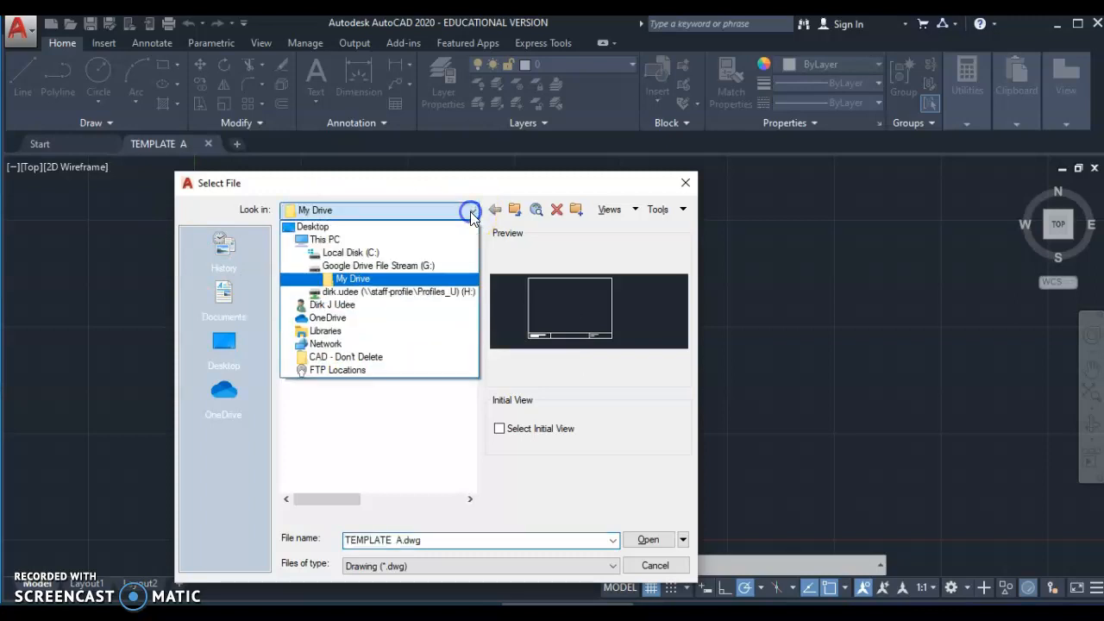
{"action": "left_click", "coordinate": [343, 278]}
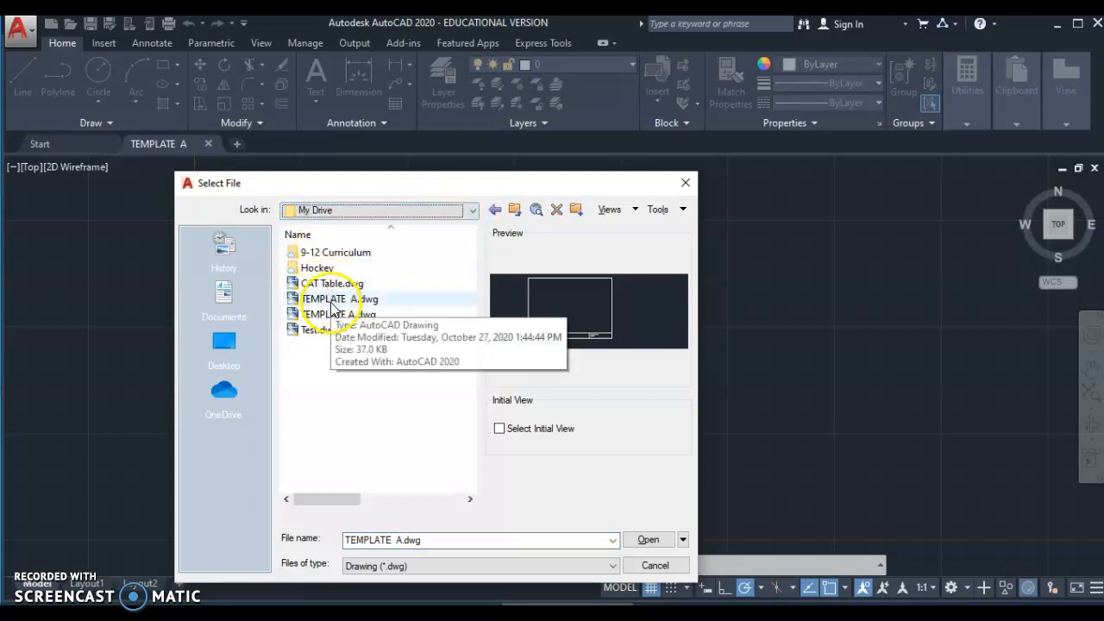
{"action": "left_click", "coordinate": [332, 302]}
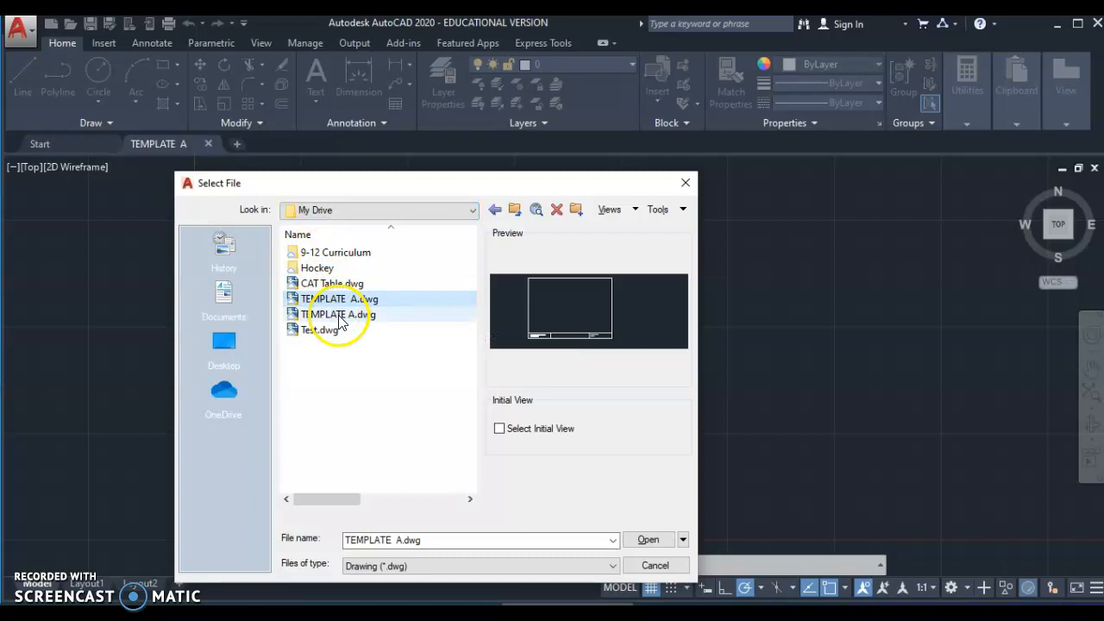
{"action": "left_click", "coordinate": [339, 316]}
{"action": "left_click", "coordinate": [337, 300]}
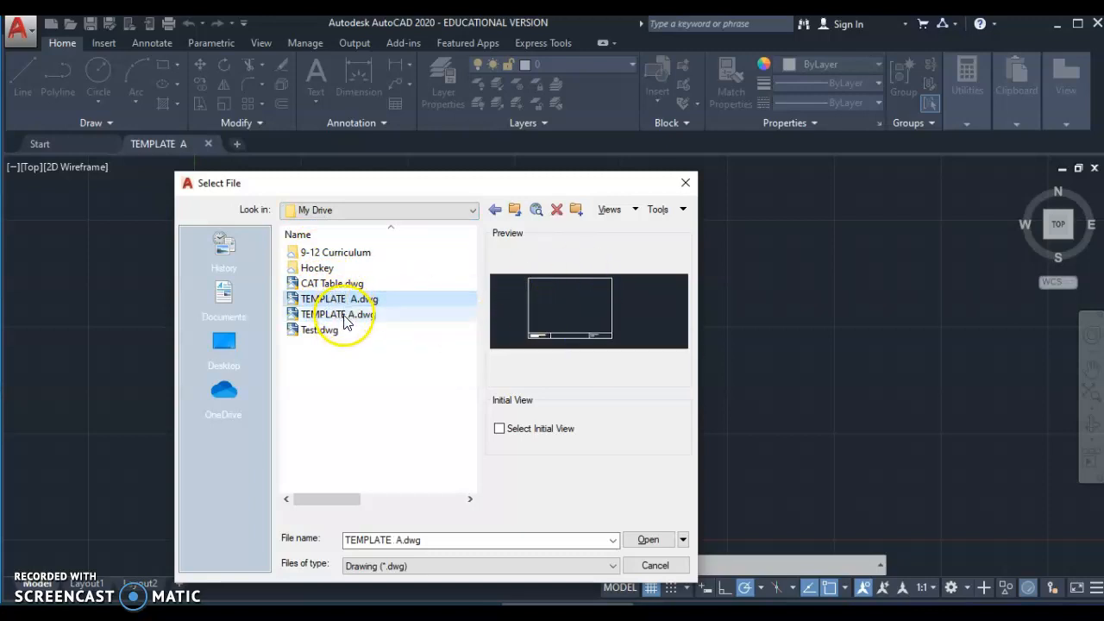
{"action": "left_click", "coordinate": [345, 315]}
{"action": "left_click", "coordinate": [342, 300]}
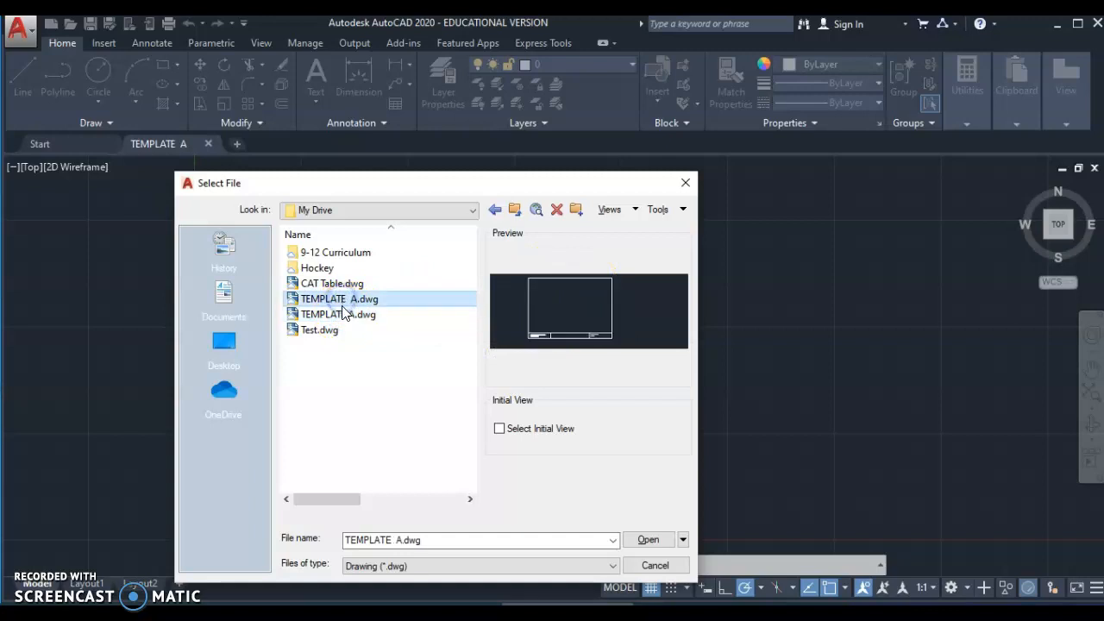
{"action": "left_click", "coordinate": [345, 314]}
{"action": "left_click", "coordinate": [342, 300]}
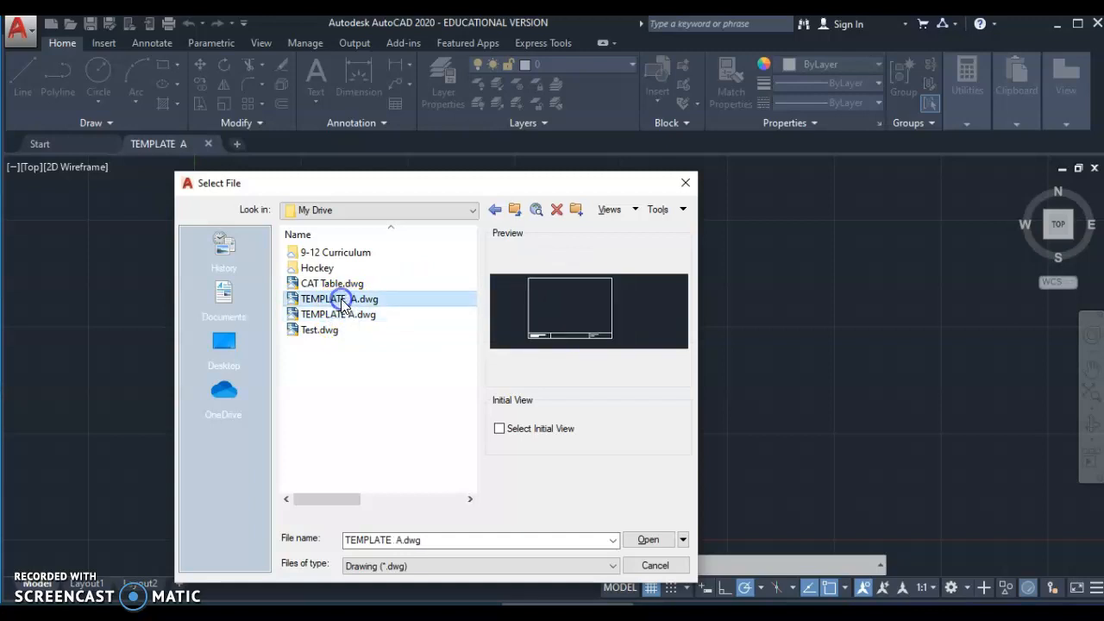
{"action": "left_click", "coordinate": [685, 182]}
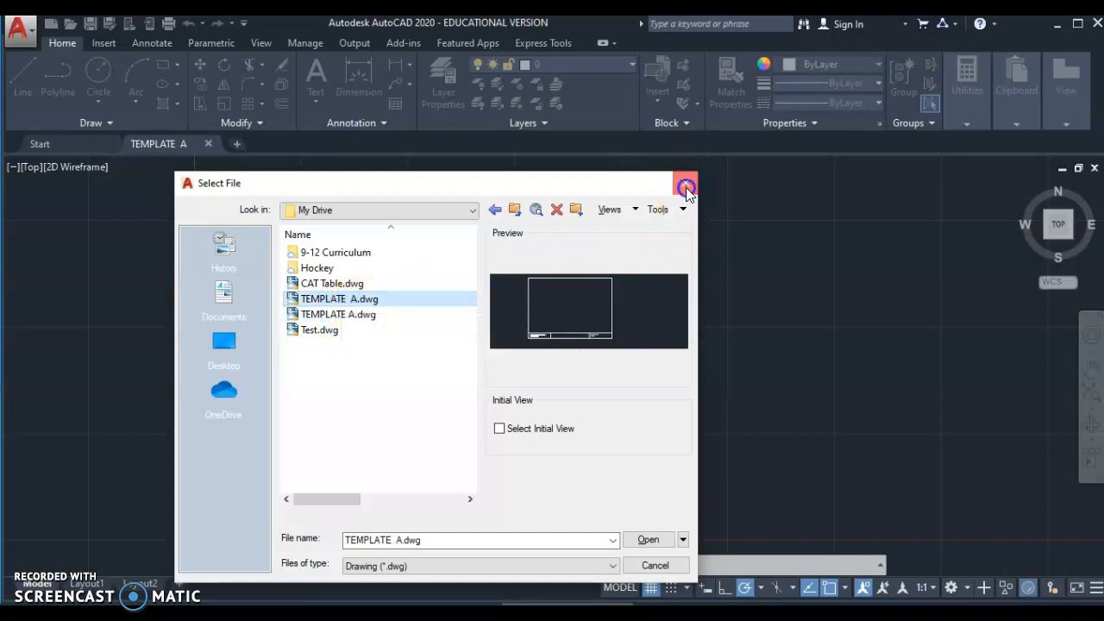
{"action": "left_click", "coordinate": [207, 144]}
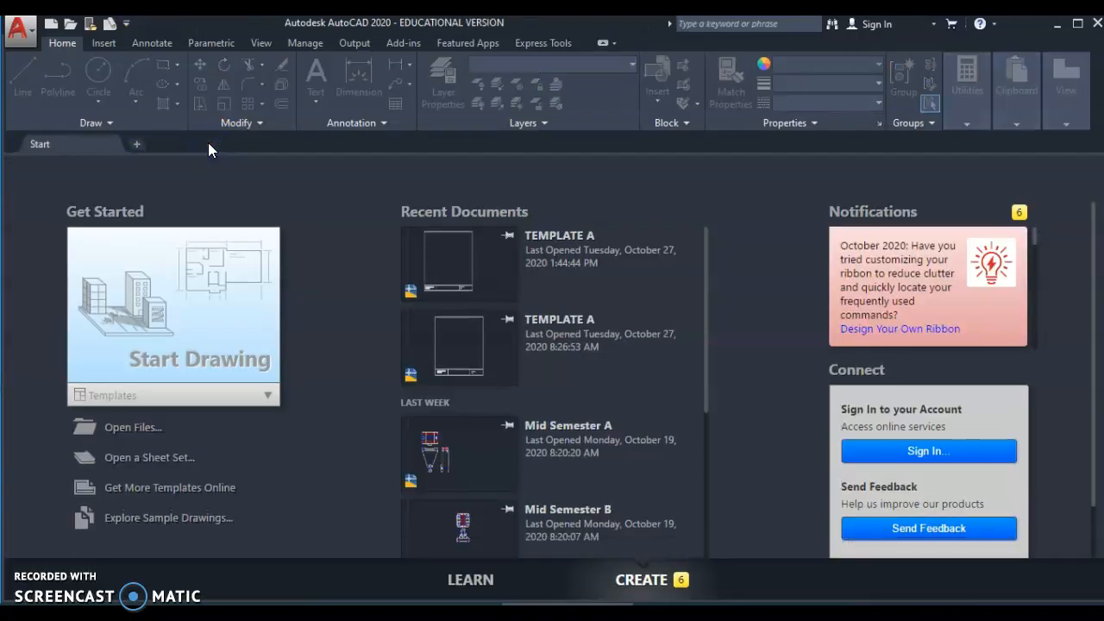
- Open the second TEMPLATE A.dwg from the My Drive folder
{"action": "left_click", "coordinate": [69, 25]}
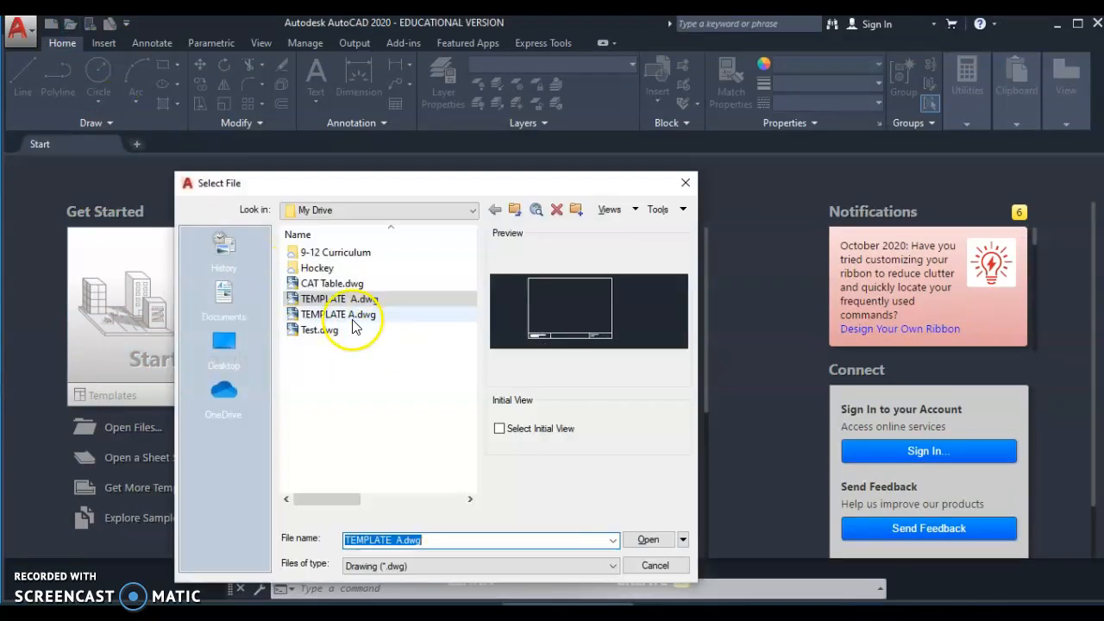
{"action": "left_click", "coordinate": [349, 316]}
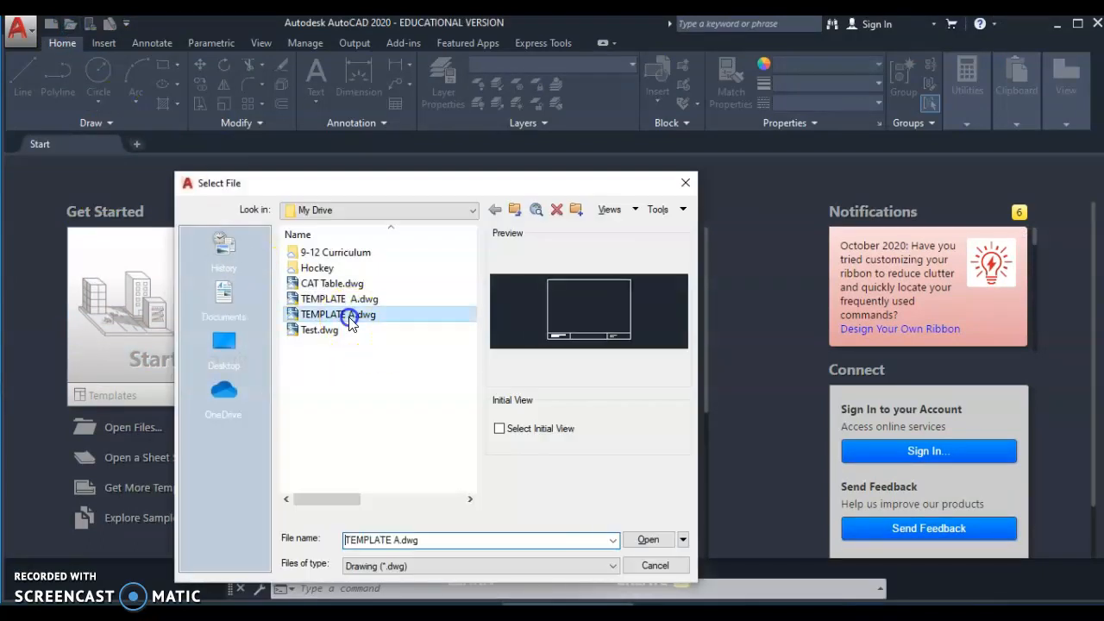
{"action": "left_click", "coordinate": [650, 542]}
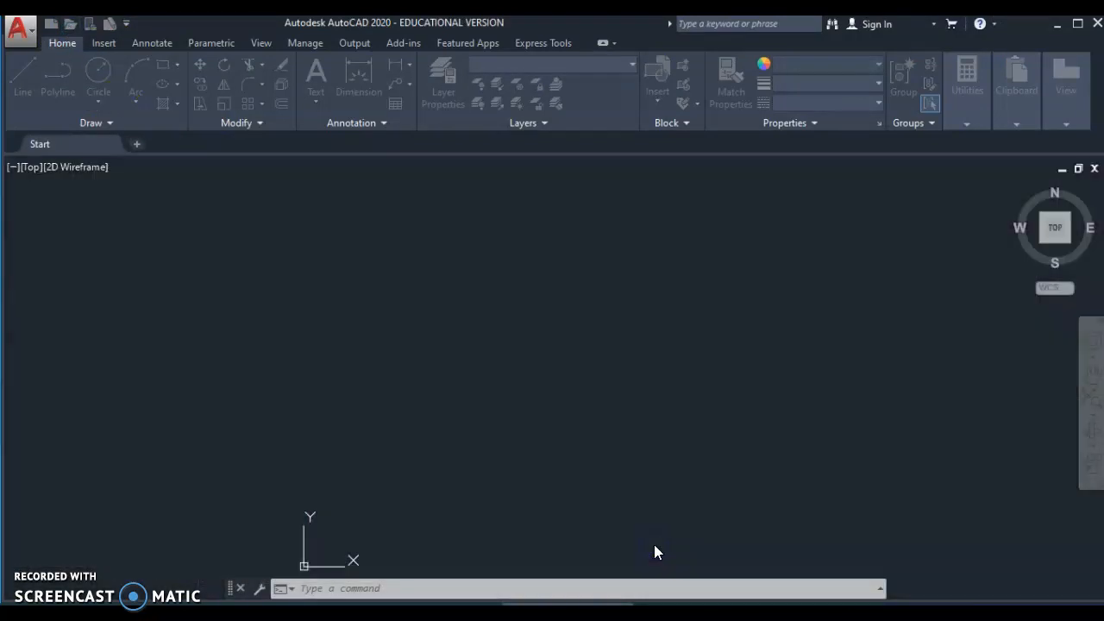
- Zoom and pan until the reopened TEMPLATE A border and title block fill the view
{"action": "scroll", "coordinate": [894, 370], "scroll_direction": "down", "scroll_amount": 2}
{"action": "mouse_move", "coordinate": [894, 370]}
{"action": "middle_mouse_down"}
{"action": "mouse_move", "coordinate": [892, 382]}
{"action": "mouse_move", "coordinate": [639, 349]}
{"action": "mouse_move", "coordinate": [733, 352]}
{"action": "middle_mouse_up"}
{"action": "scroll", "coordinate": [639, 349], "scroll_direction": "up", "scroll_amount": 2}
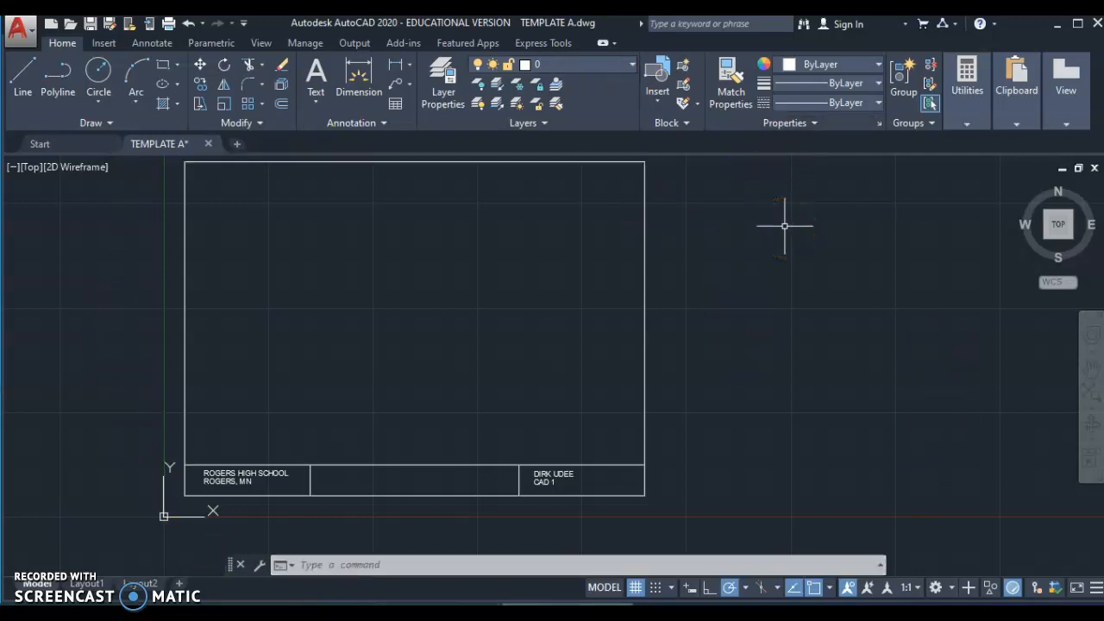
{"action": "scroll", "coordinate": [753, 239], "scroll_direction": "down", "scroll_amount": 2}
{"action": "mouse_move", "coordinate": [754, 238]}
{"action": "middle_mouse_down"}
{"action": "mouse_move", "coordinate": [673, 302]}
{"action": "mouse_move", "coordinate": [677, 288]}
{"action": "middle_mouse_up"}
{"action": "scroll", "coordinate": [674, 302], "scroll_direction": "up", "scroll_amount": 2}
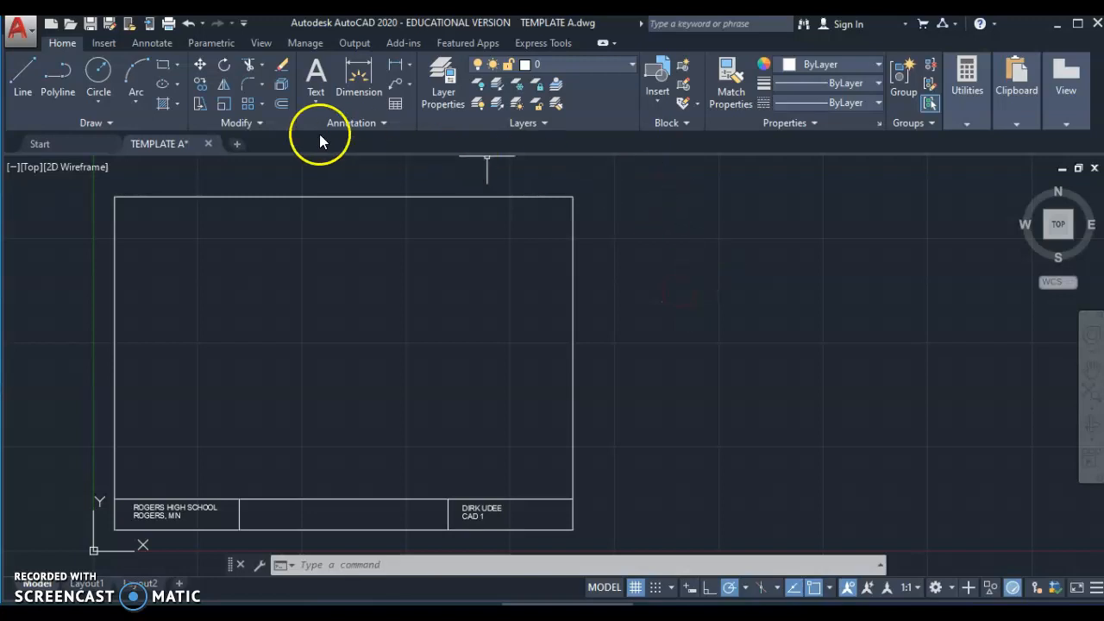